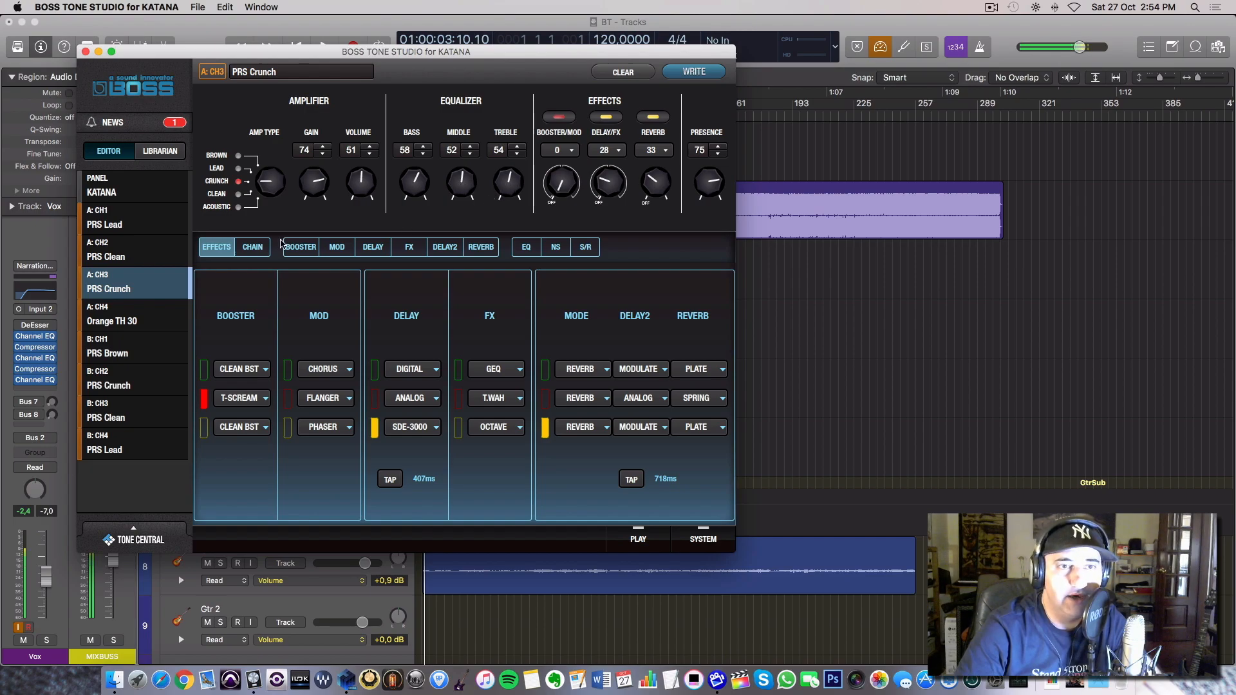
Review the PRS Crunch patch's effects chain and its booster, mod, delay, FX, delay 2 and reverb settings.
left_click(252, 247)
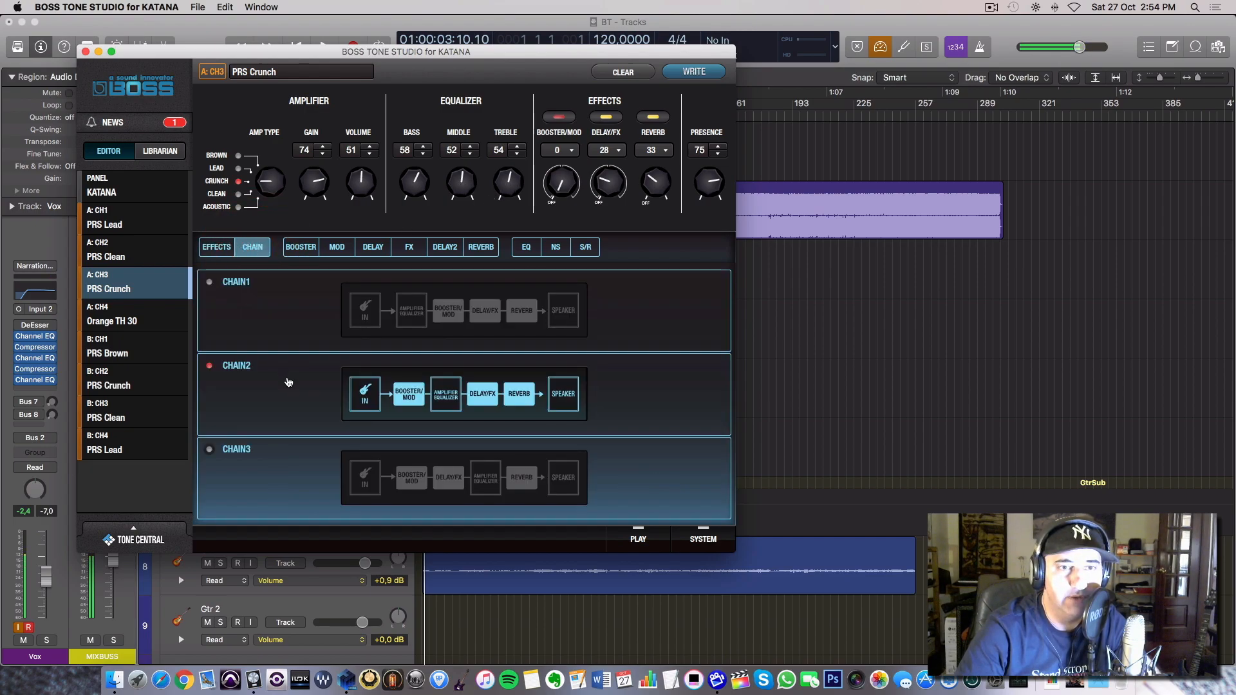
left_click(302, 247)
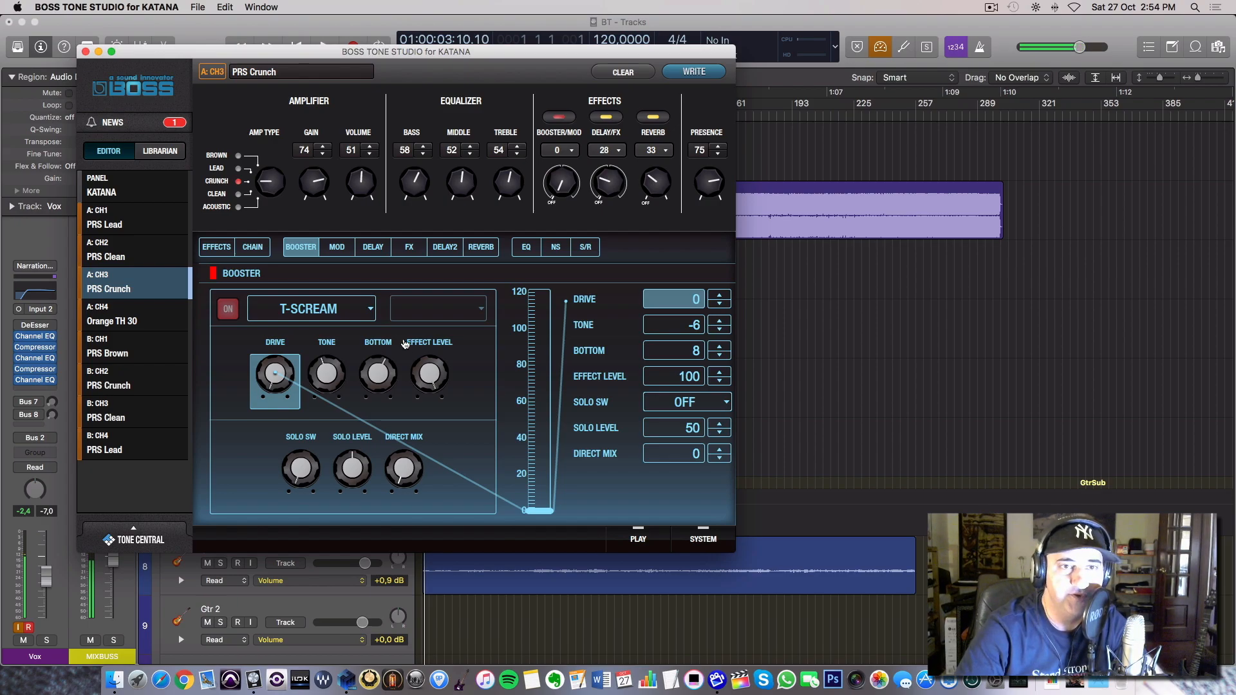
left_click(348, 246)
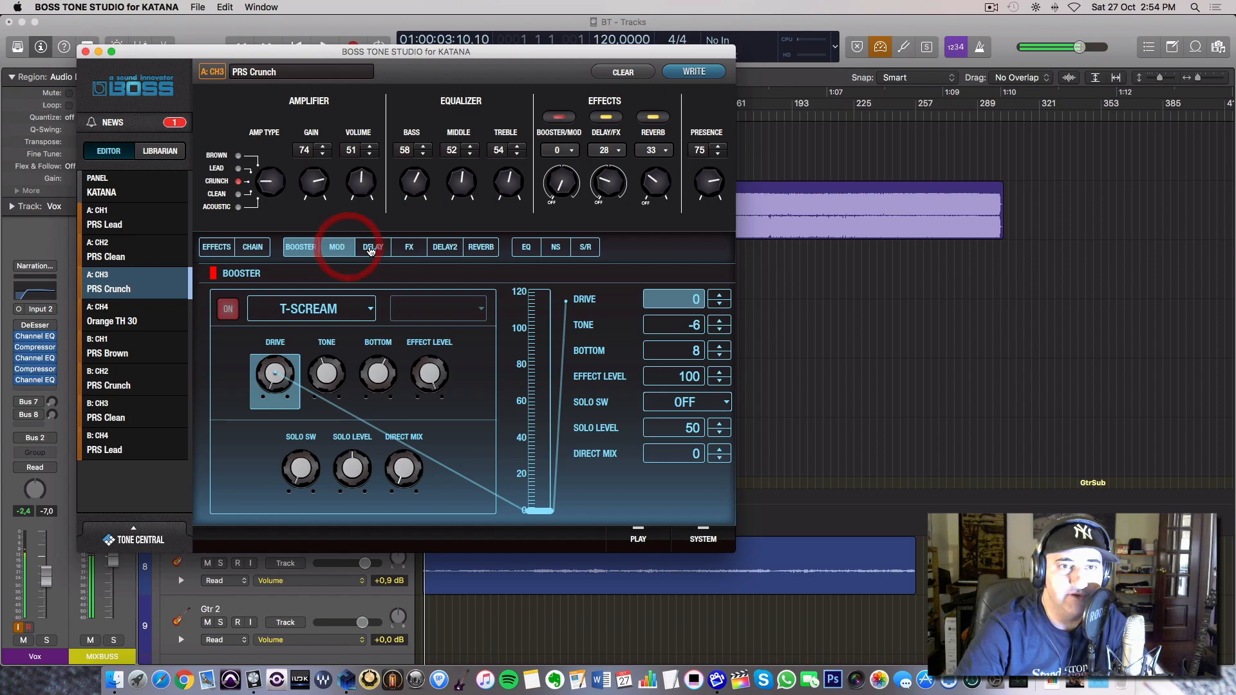
left_click(376, 247)
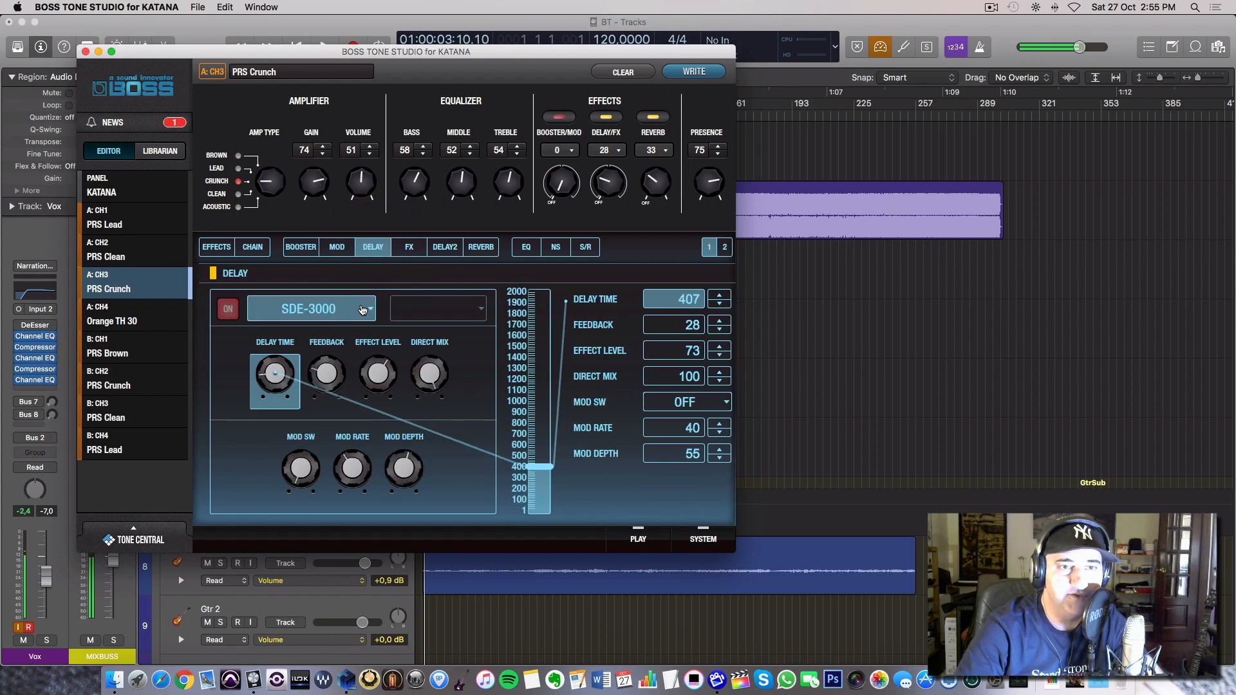
left_click(367, 308)
left_click(392, 275)
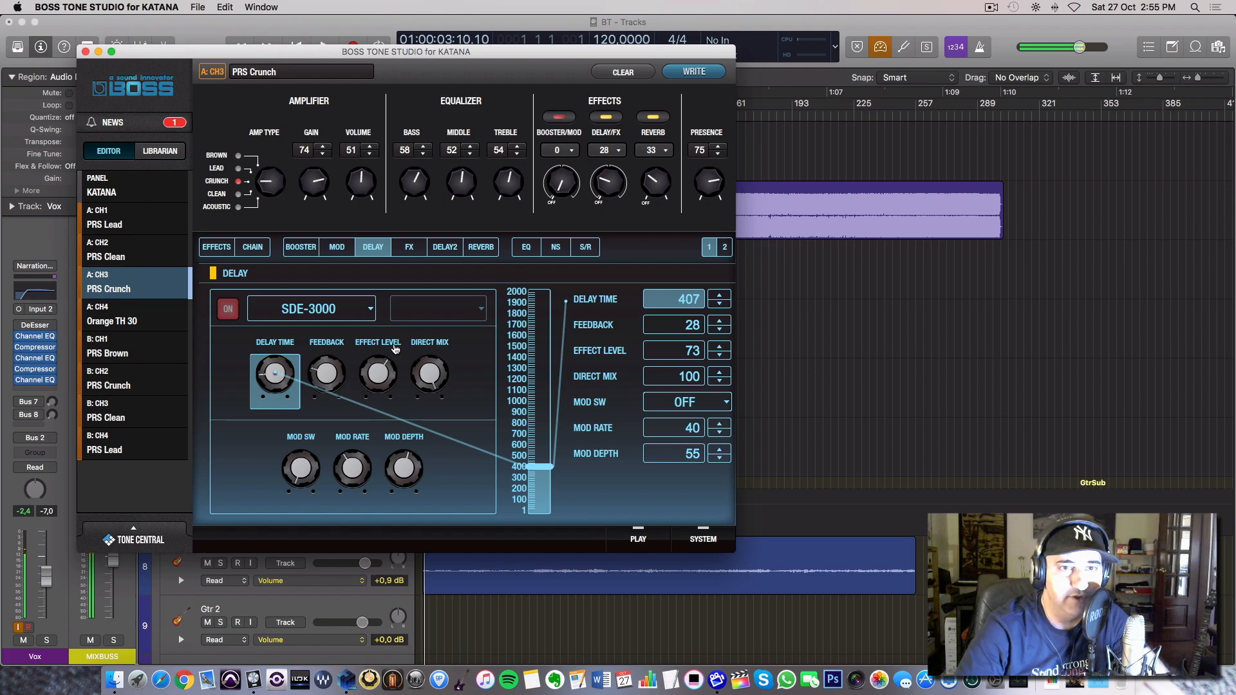
left_click(408, 253)
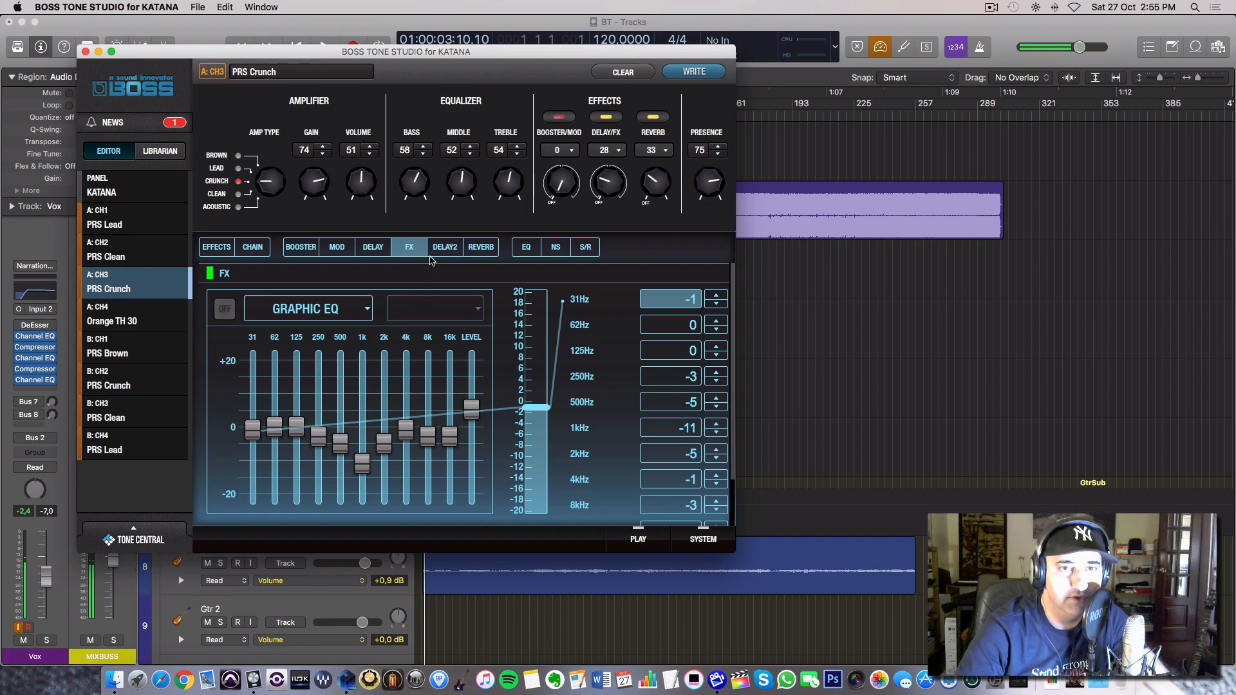
left_click(444, 252)
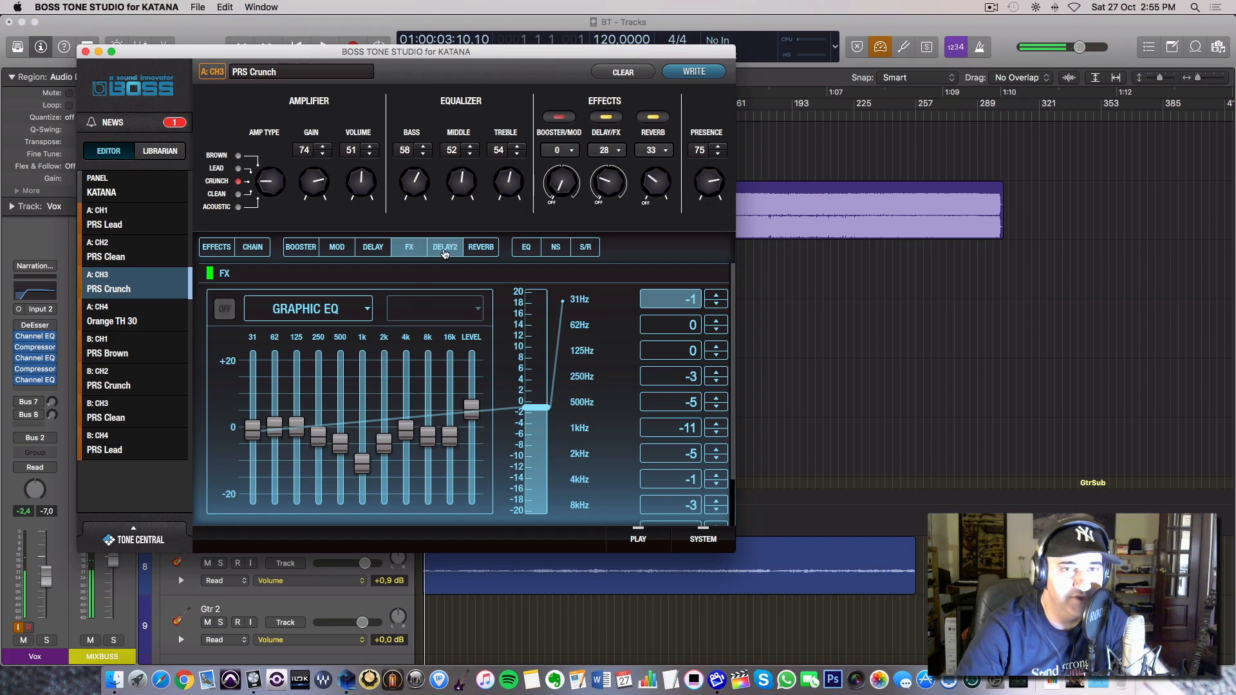
left_click(481, 251)
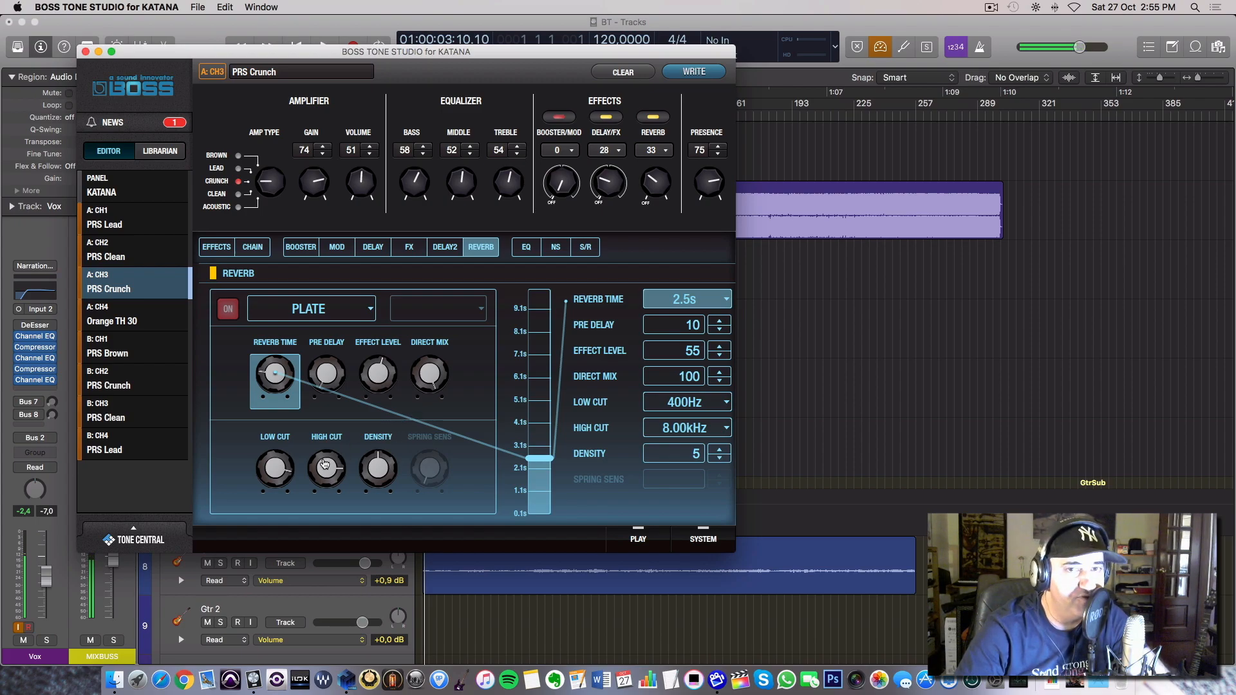
Inspect the patch's EQ gains, high-mid frequency and cut filters, along with its noise suppressor settings.
left_click(526, 248)
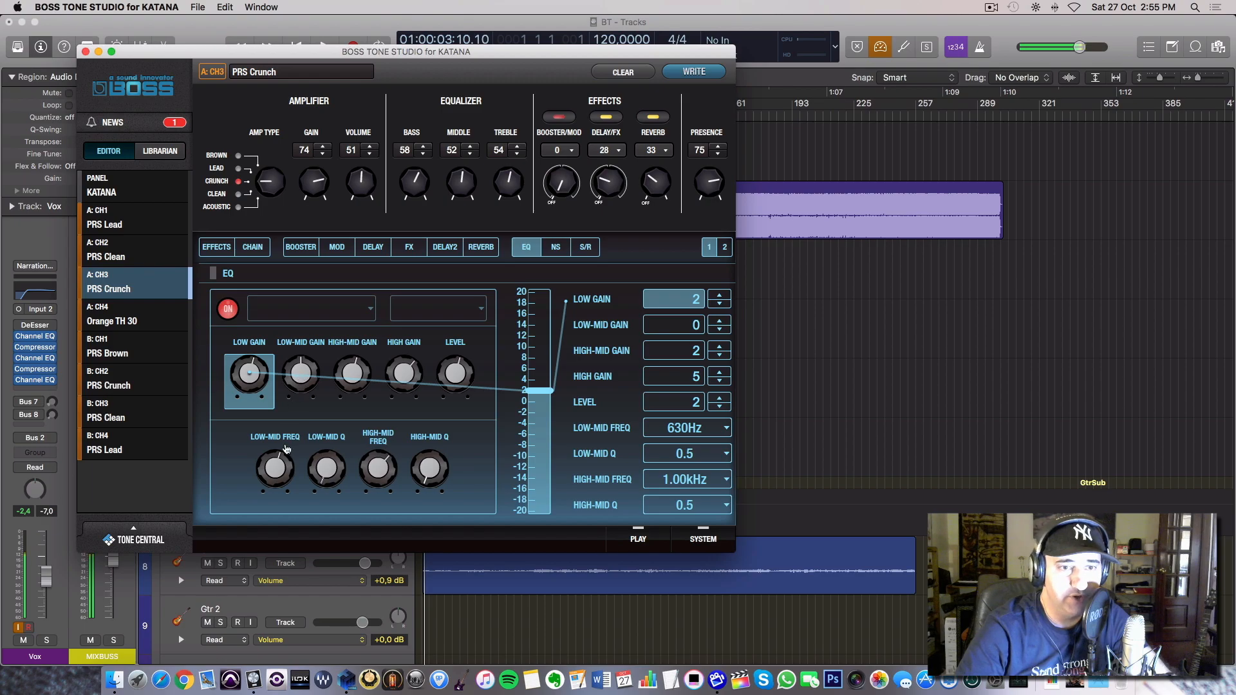
left_click(381, 470)
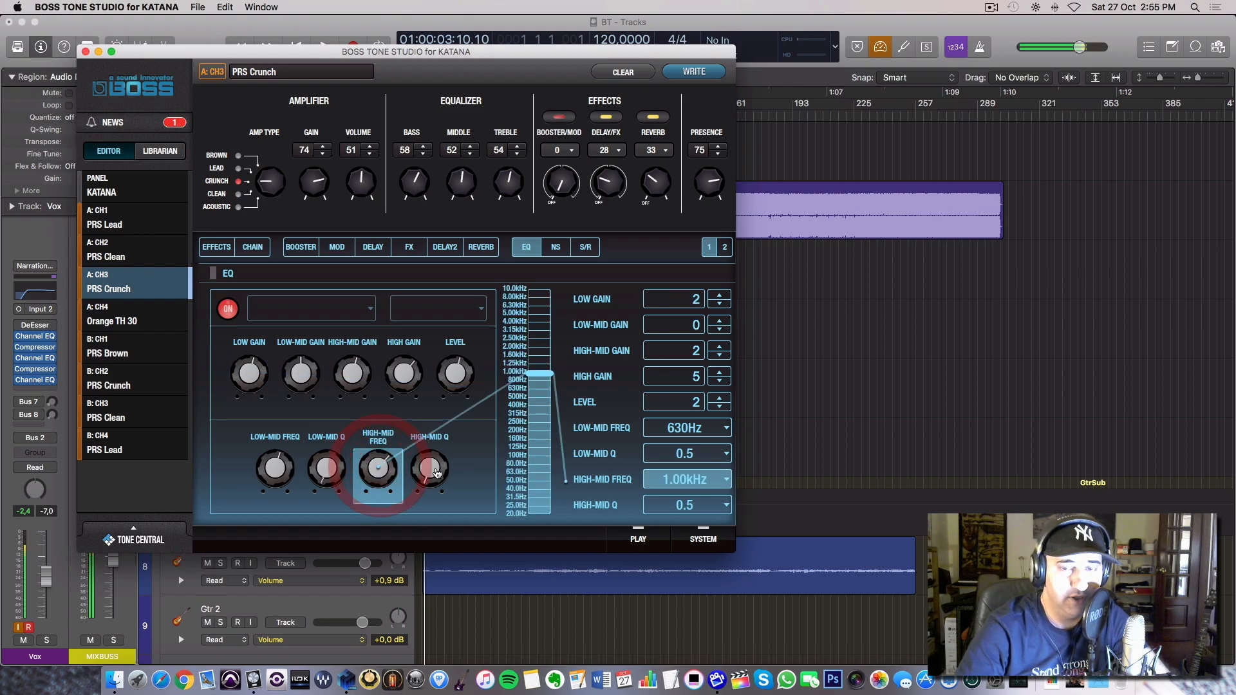
left_click(356, 374)
left_click(404, 378)
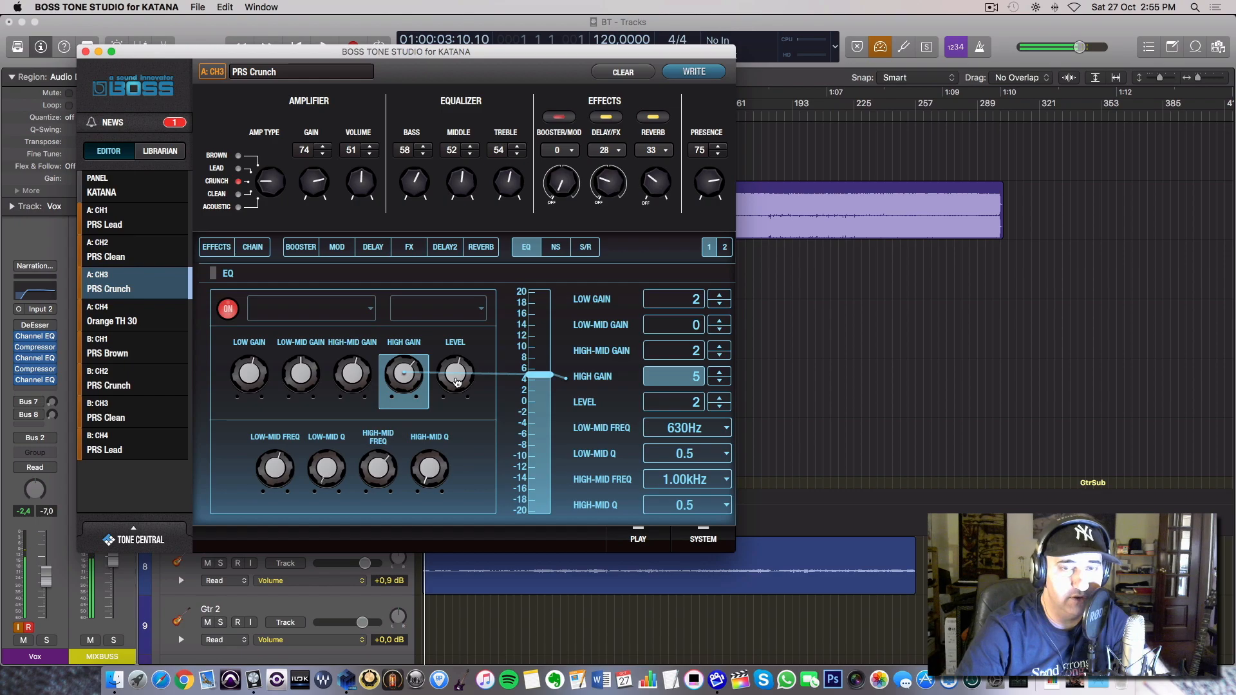
left_click(556, 247)
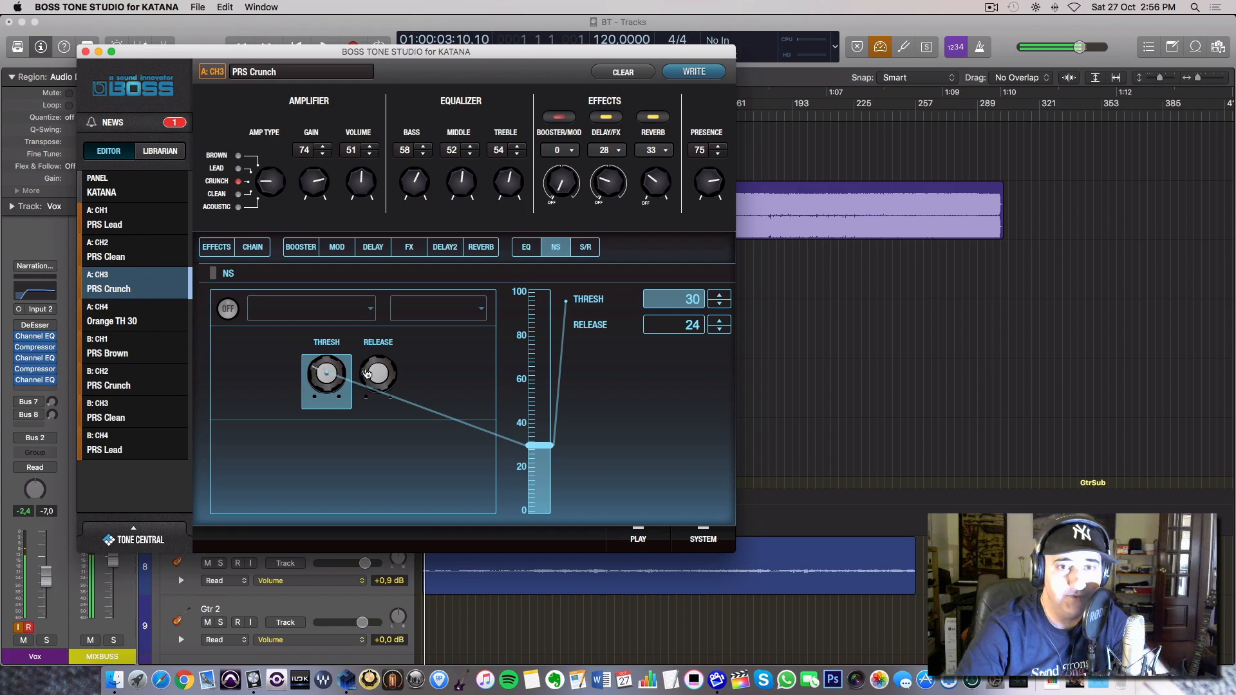
left_click(525, 246)
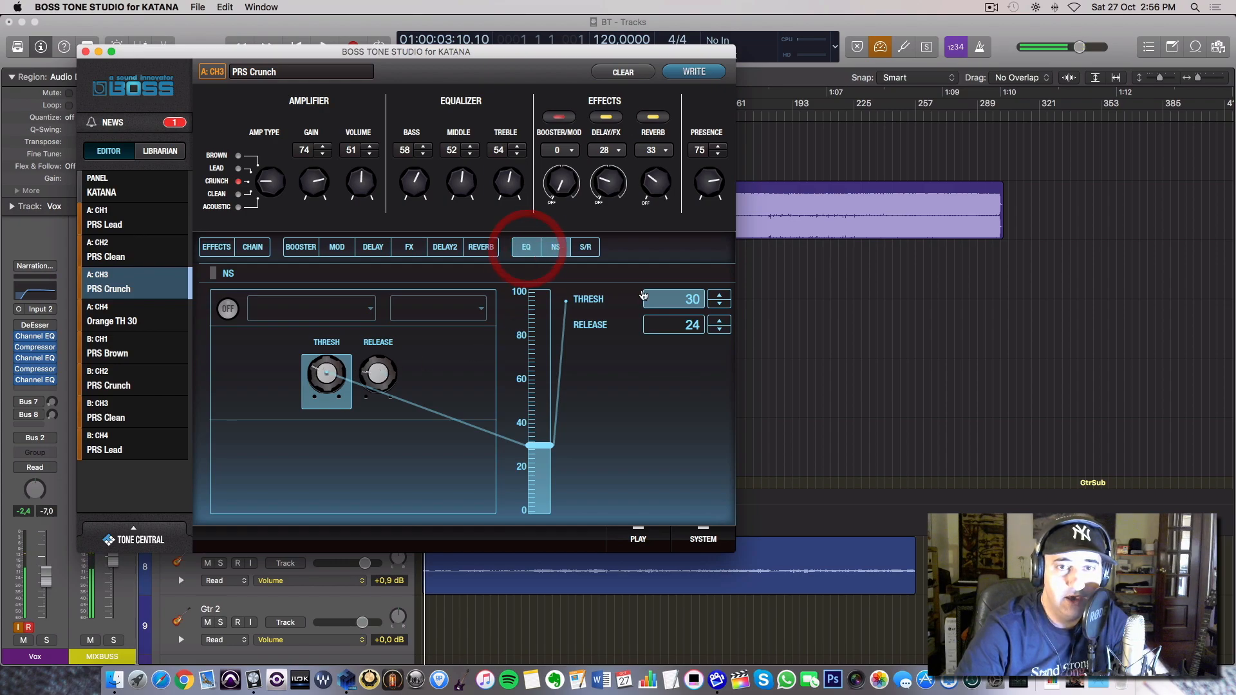
left_click(725, 252)
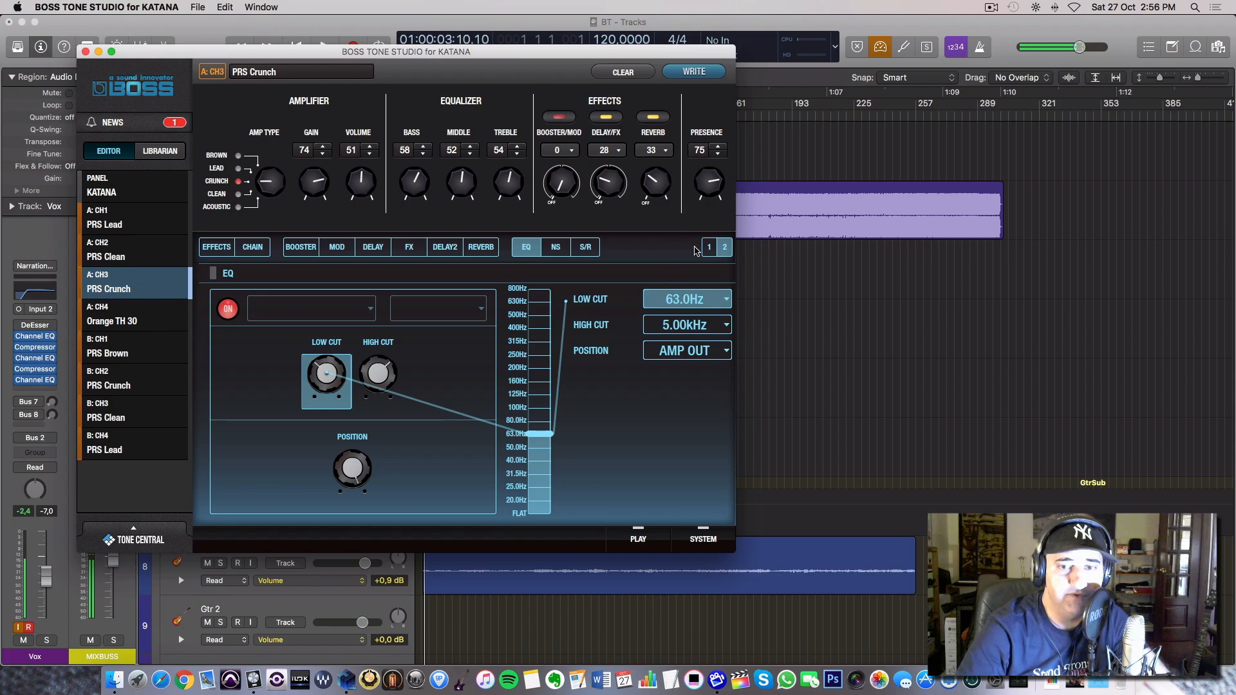
Check the USB effect out level in the system settings, then close them.
left_click(701, 538)
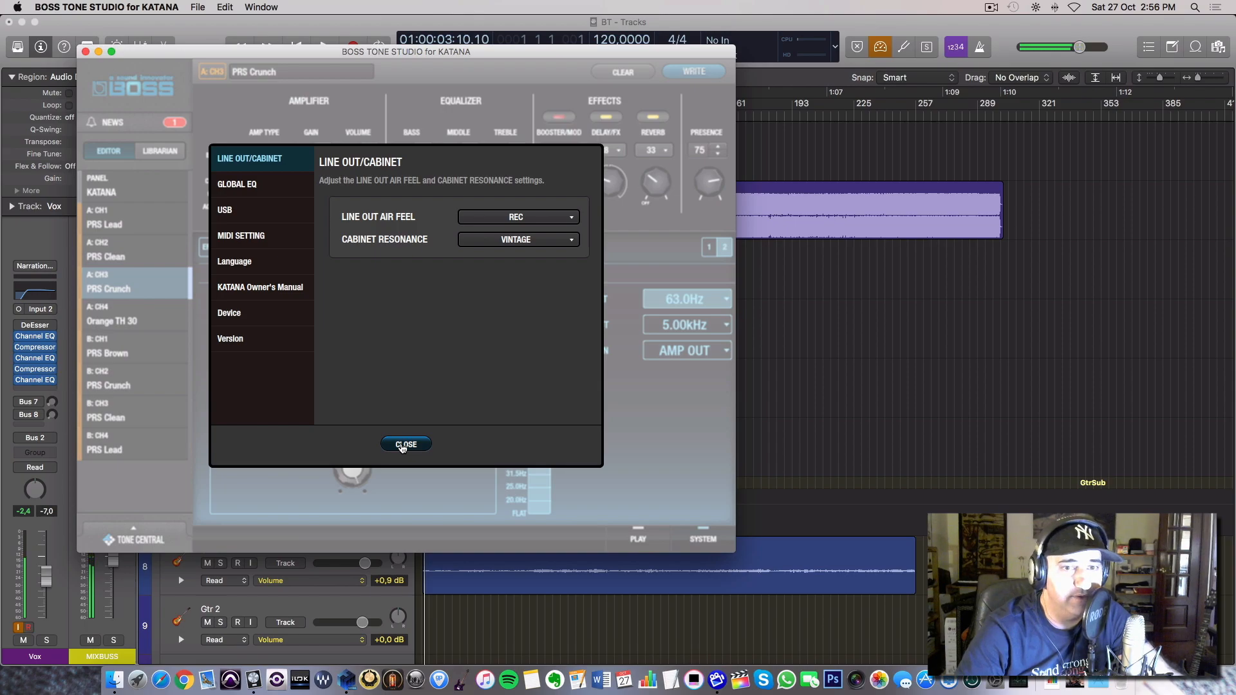
left_click(276, 214)
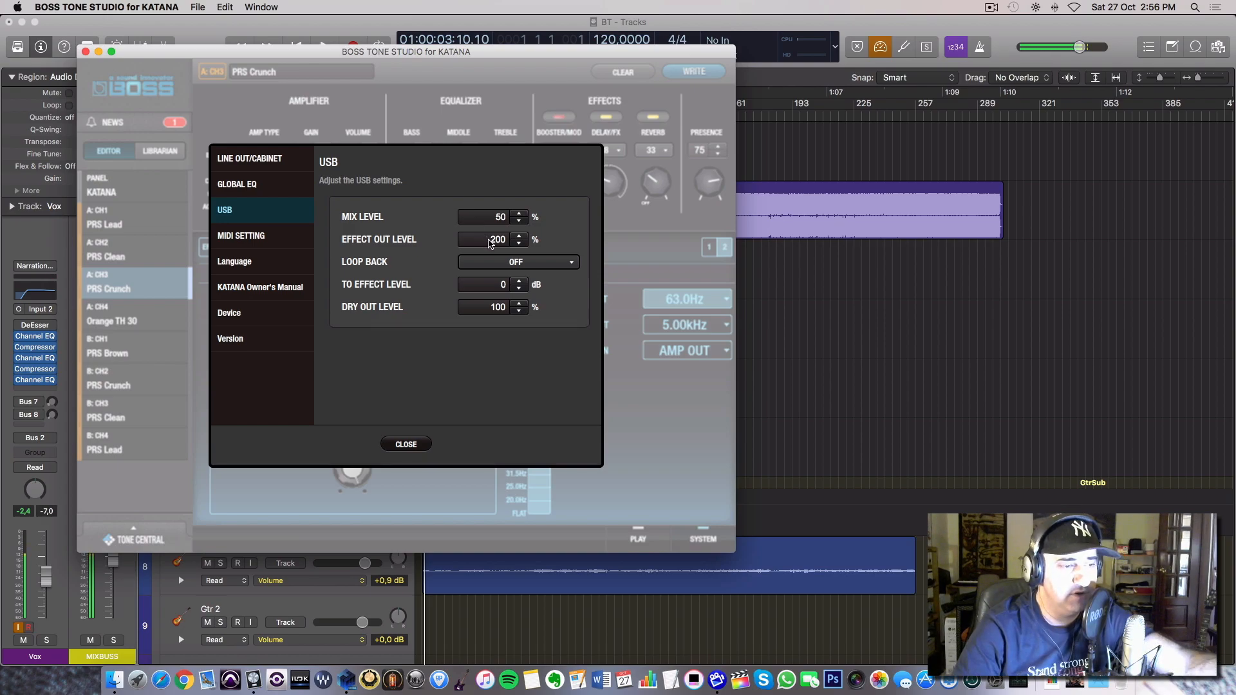
left_click(517, 240)
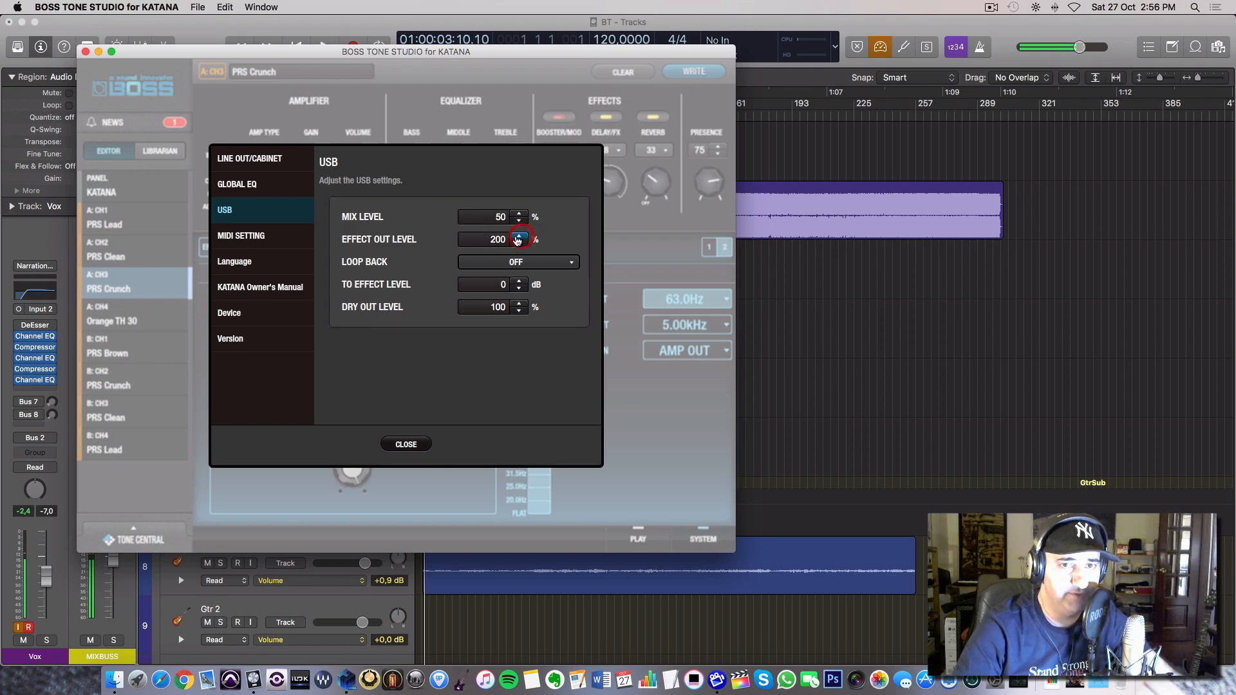
left_click(406, 444)
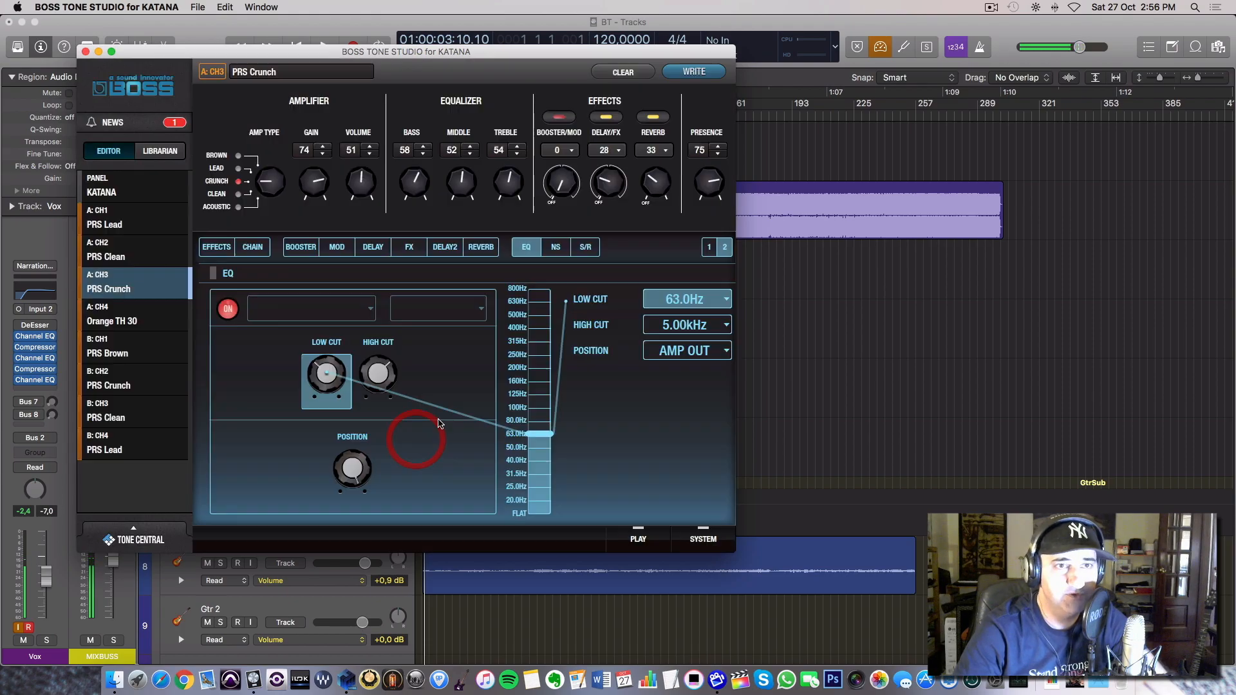
Switch to Logic Pro X, mute the Gtr 1 track and play a short passage of the backing track alone.
left_click(99, 51)
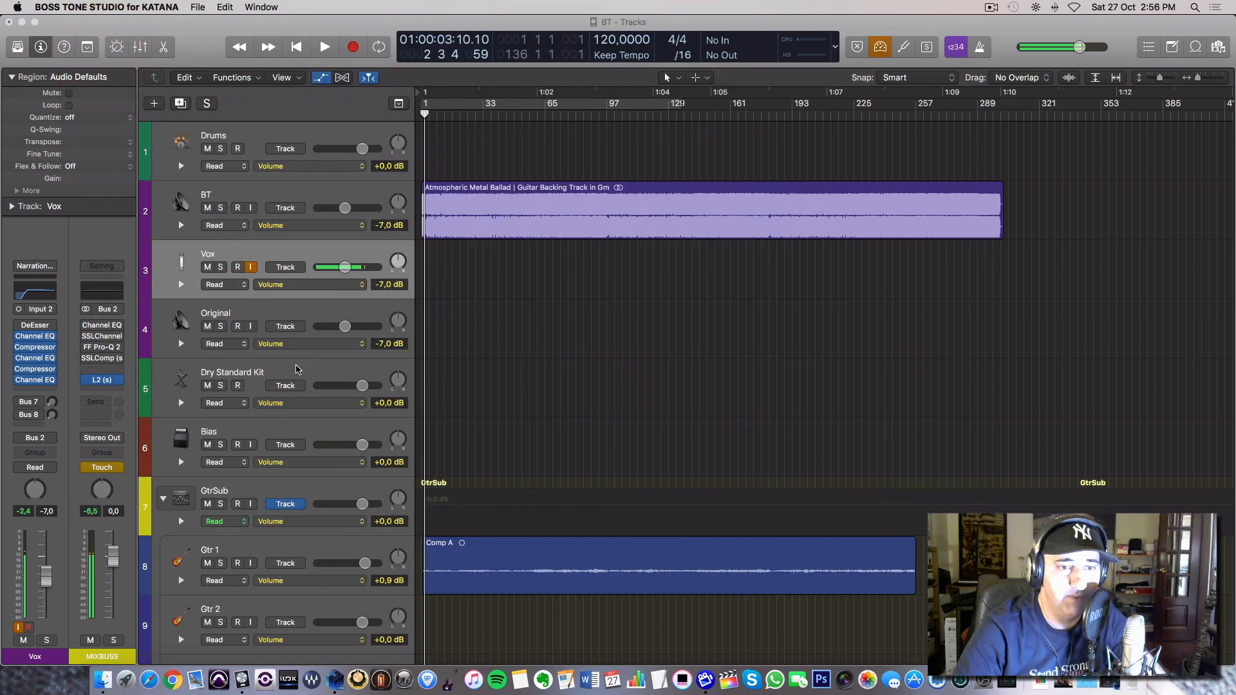
left_click(207, 563)
key("space")
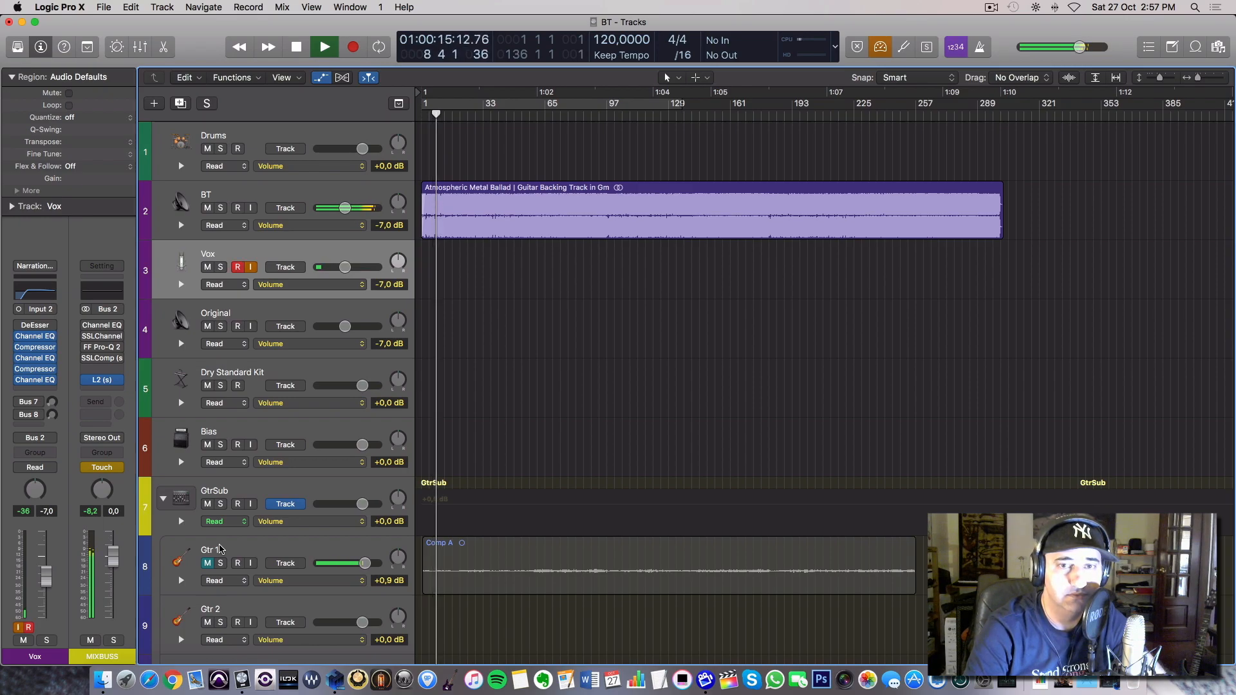
key("space")
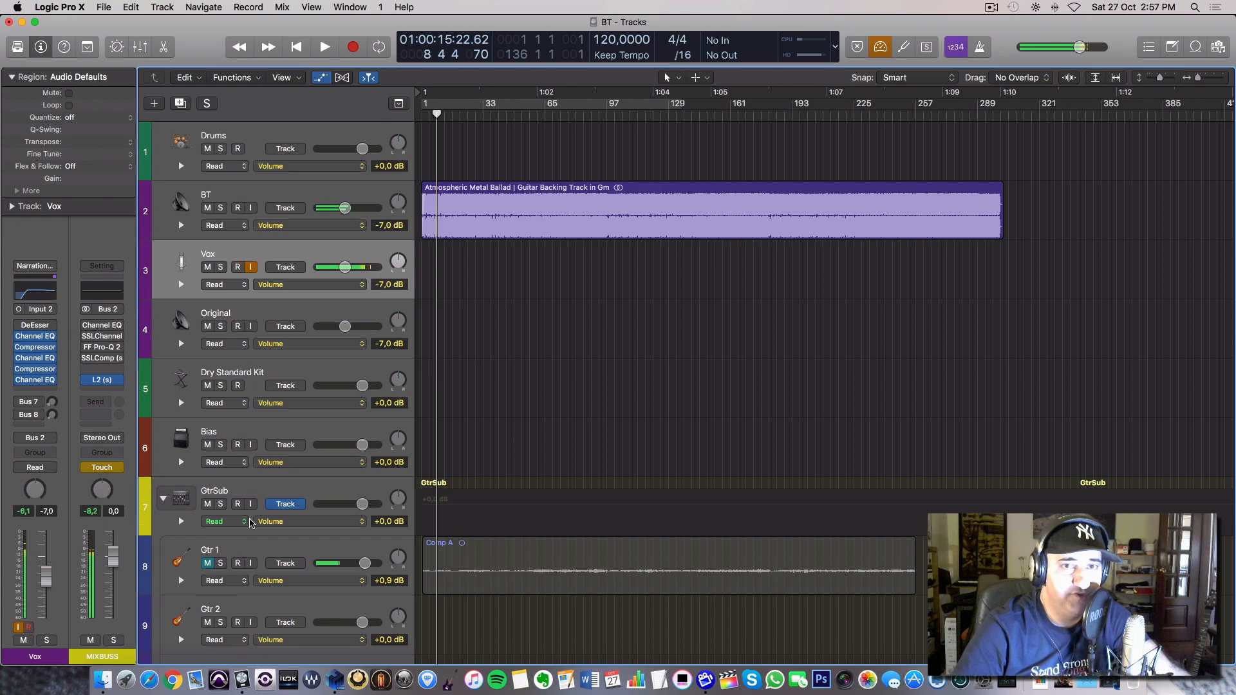
Select the backing track region on BT and shorten the cycle range to end at bar 116.
left_click(343, 196)
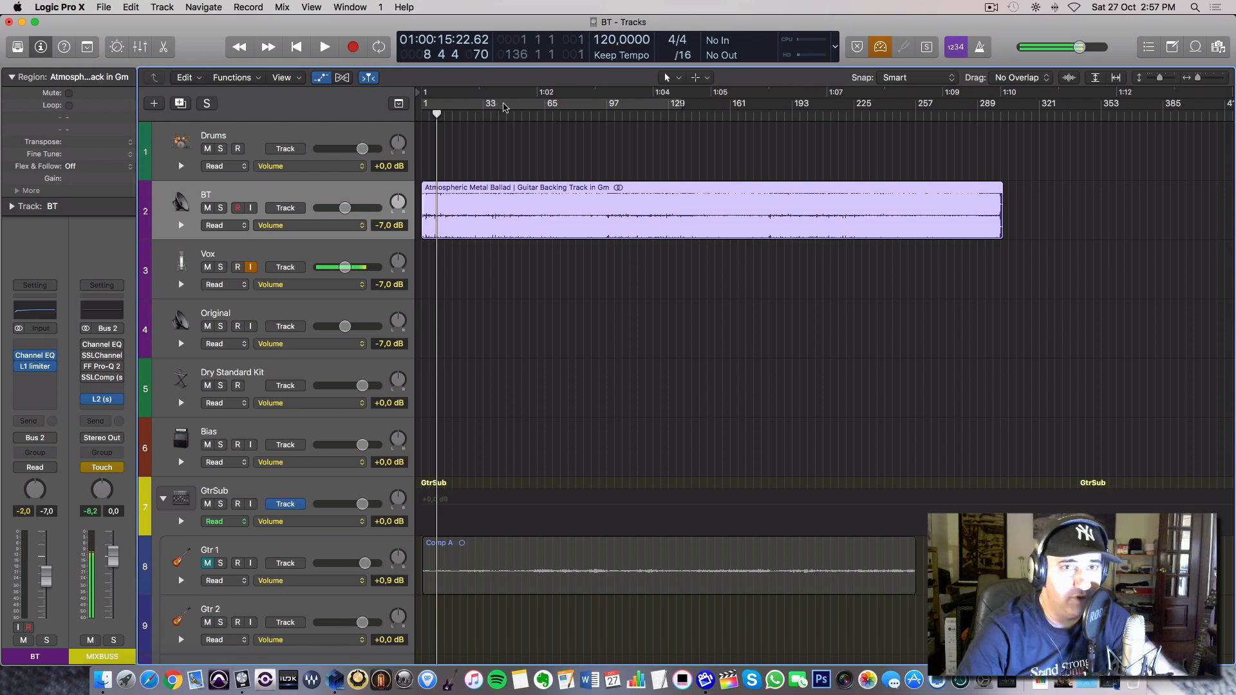
left_click(504, 107)
left_click_drag(677, 105, 643, 110)
left_click(566, 107)
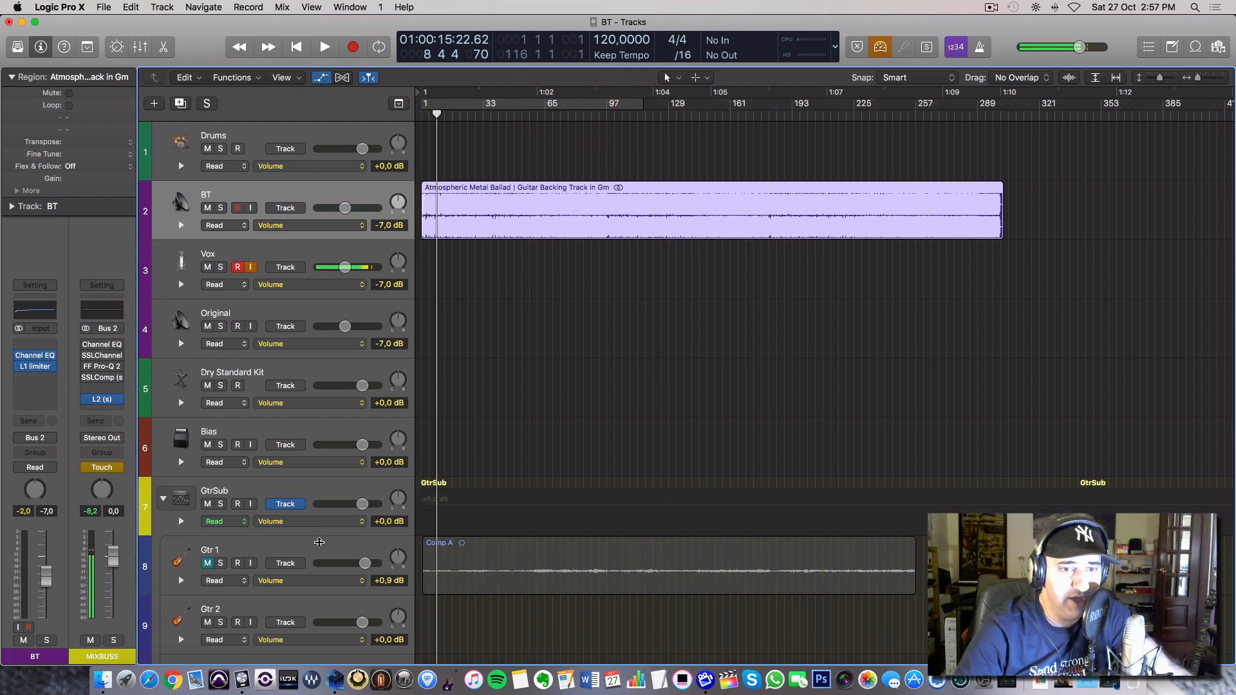
Examine the guitar tracks in the project, including the channel strips and routing of Gtr 1 and GtrSub.
left_click(322, 549)
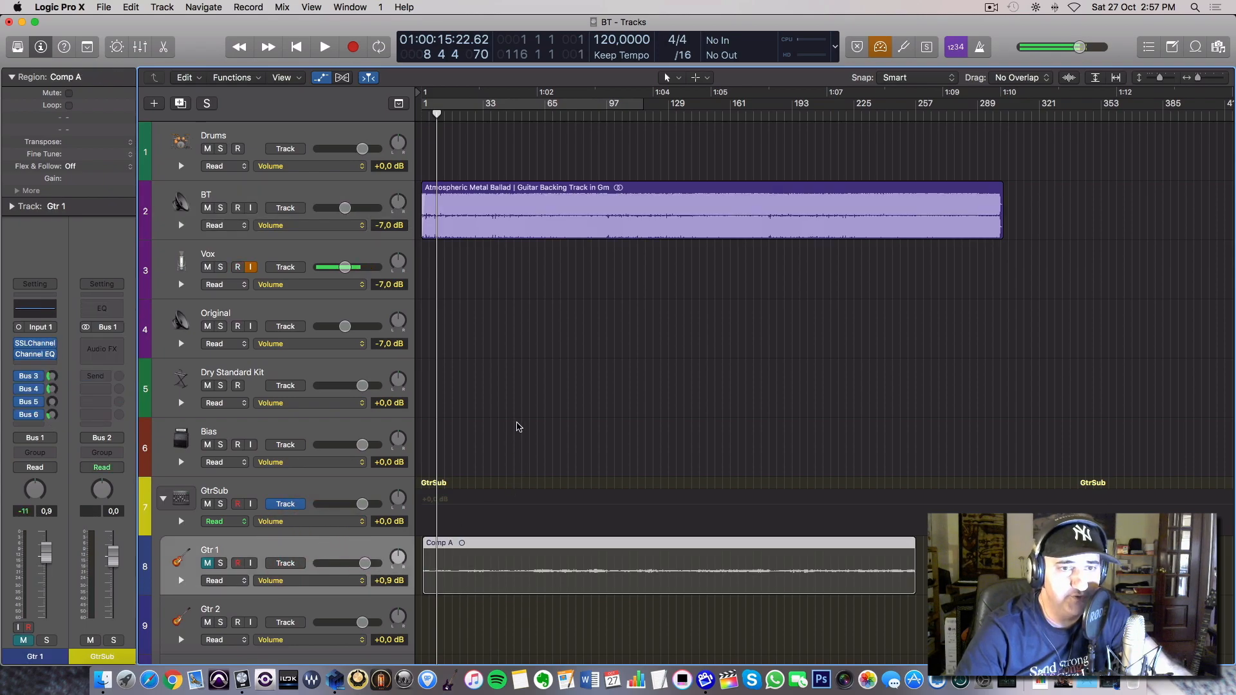
scroll(353, 336, "down", 1)
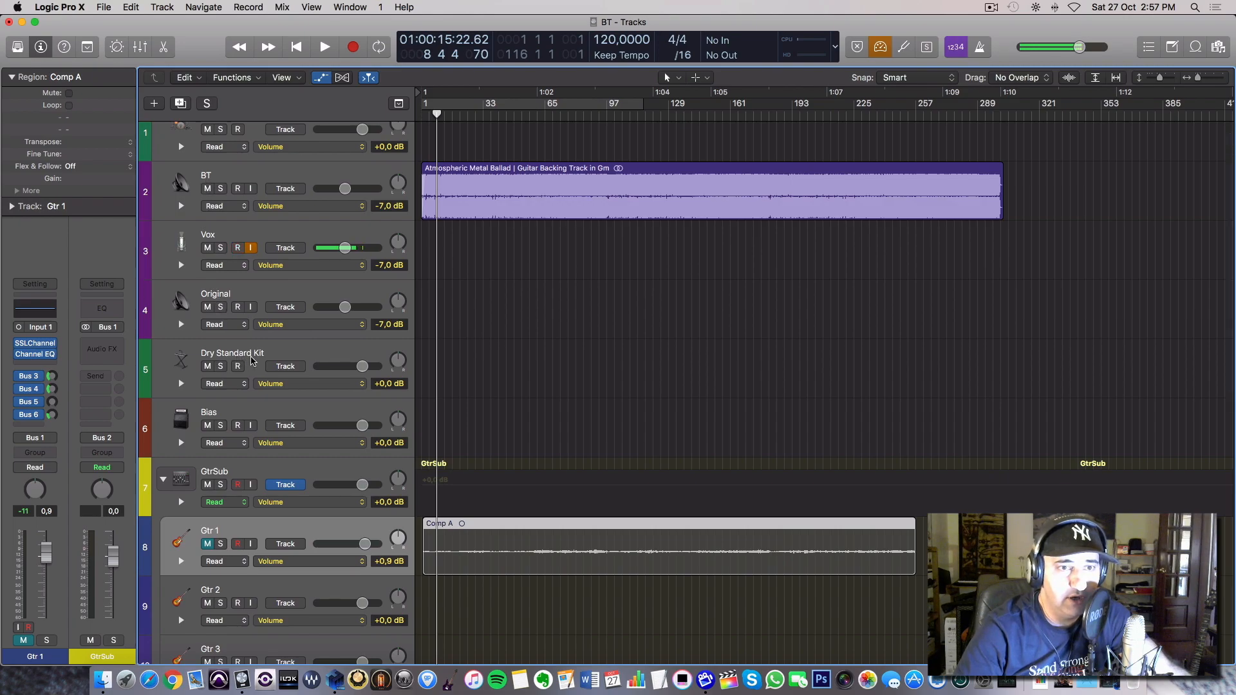
scroll(253, 339, "up", 1)
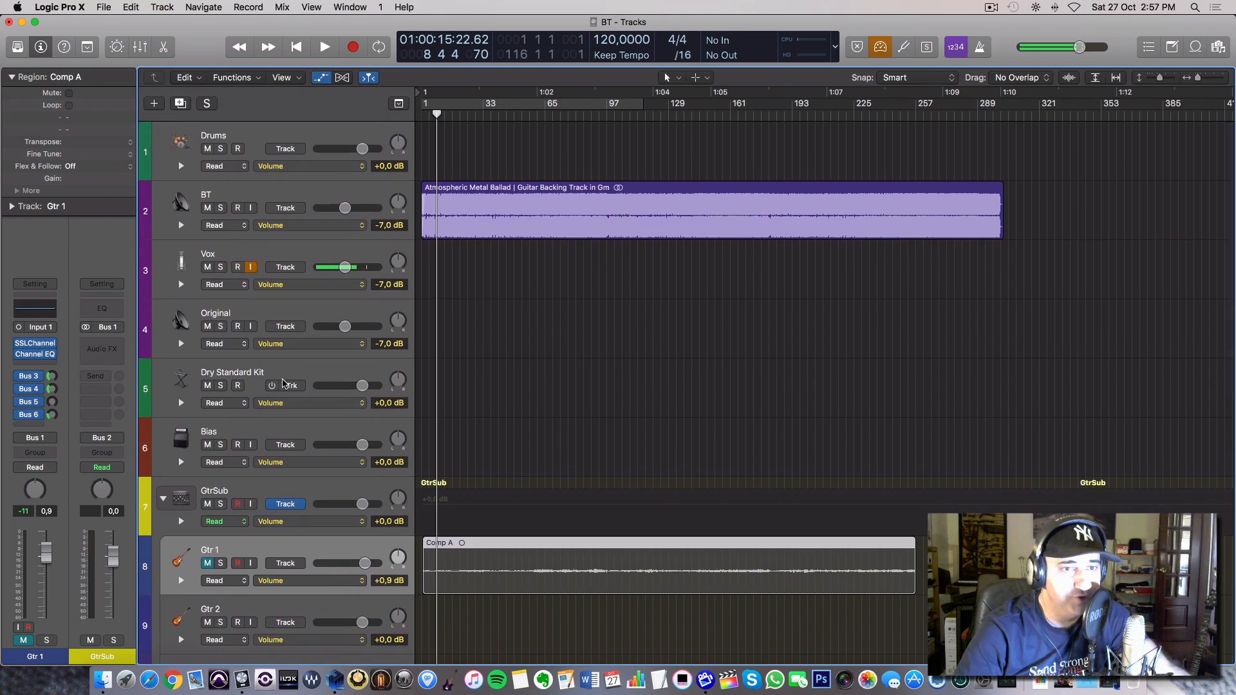
scroll(283, 384, "down", 2)
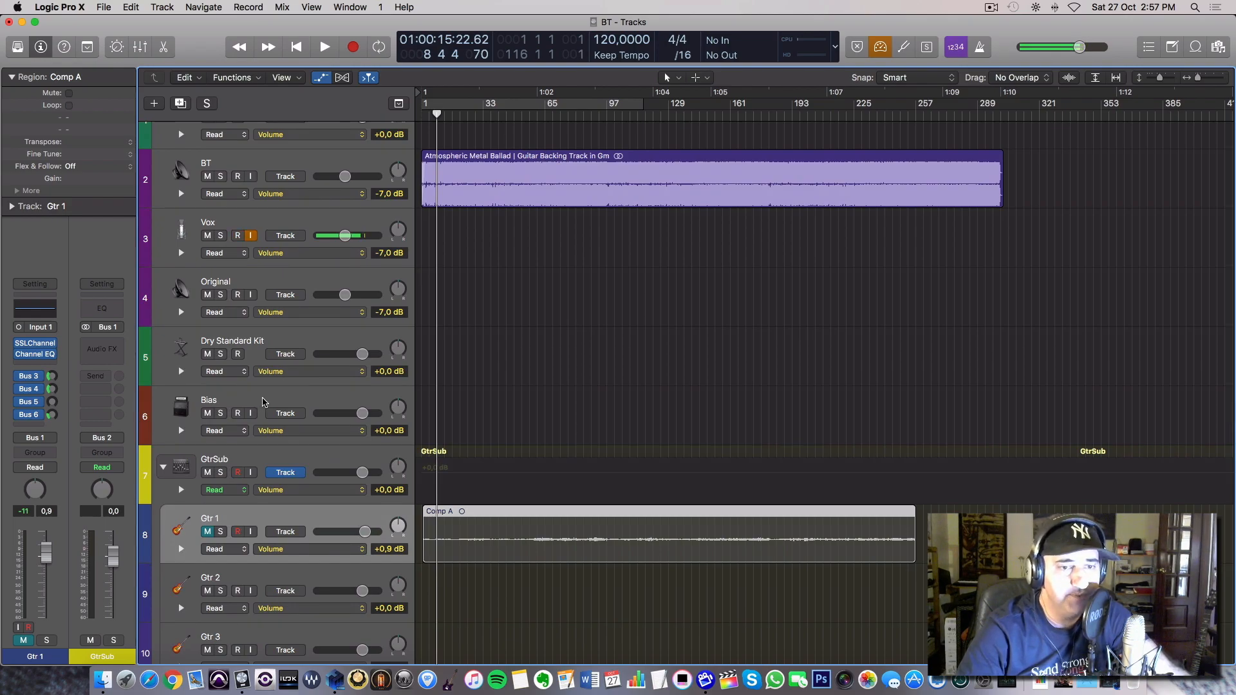
scroll(262, 402, "down", 10)
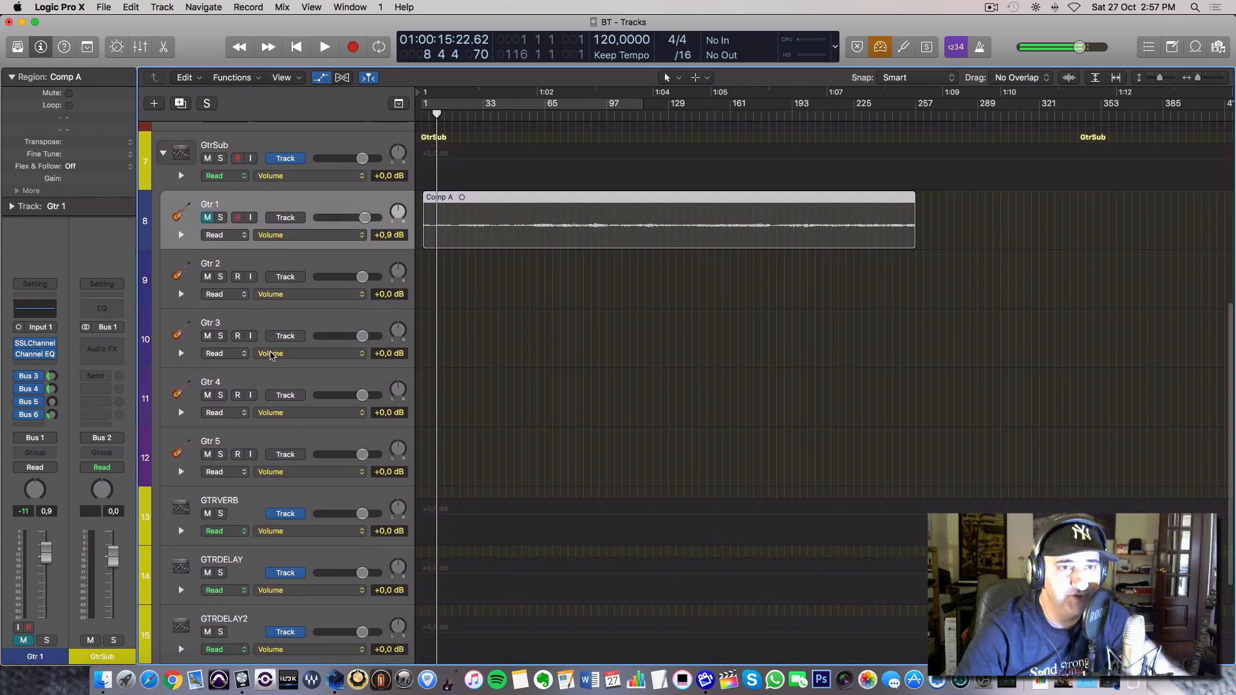
scroll(276, 354, "up", 4)
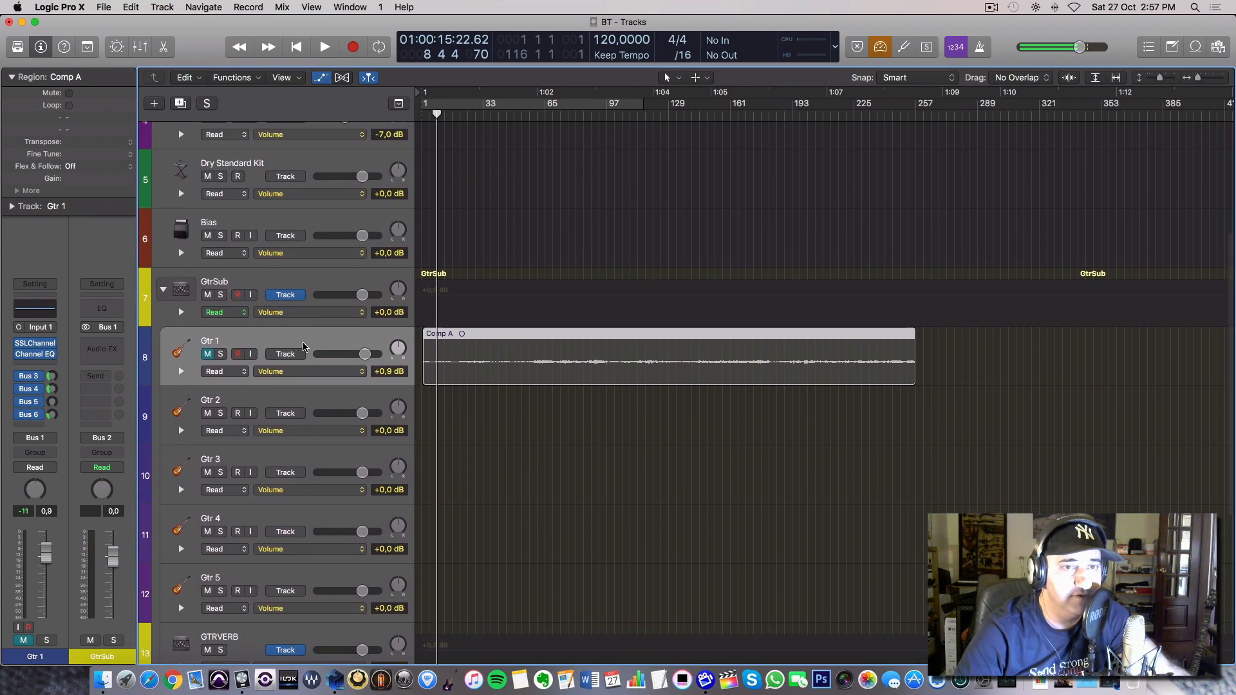
left_click(311, 276)
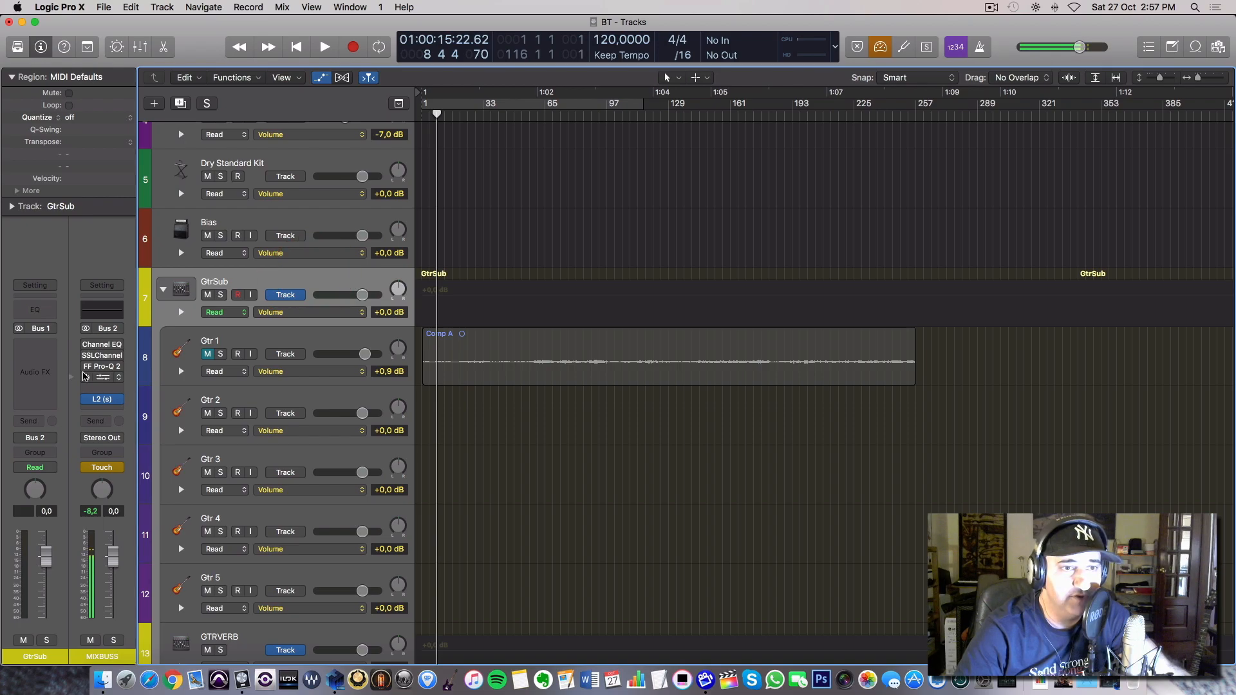
left_click(287, 335)
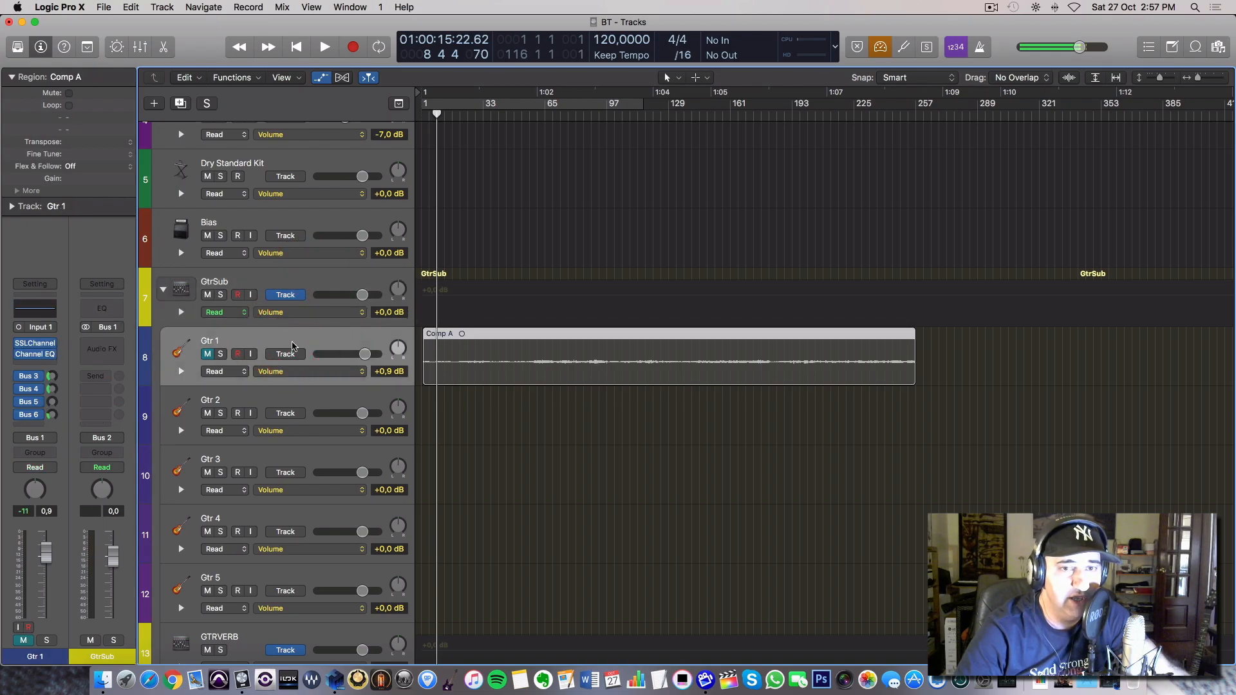
Unmute Gtr 1, mute the BT track and play back the recorded guitar on its own.
left_click(211, 355)
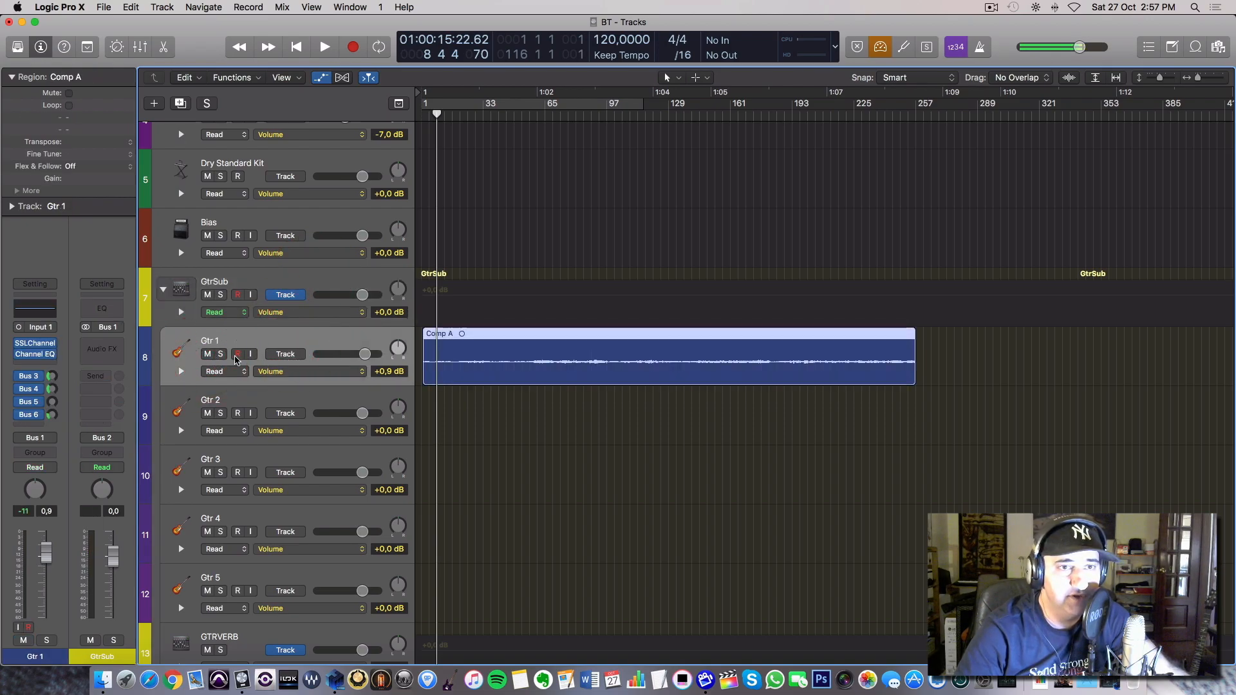
scroll(226, 359, "up", 5)
scroll(235, 359, "up", 4)
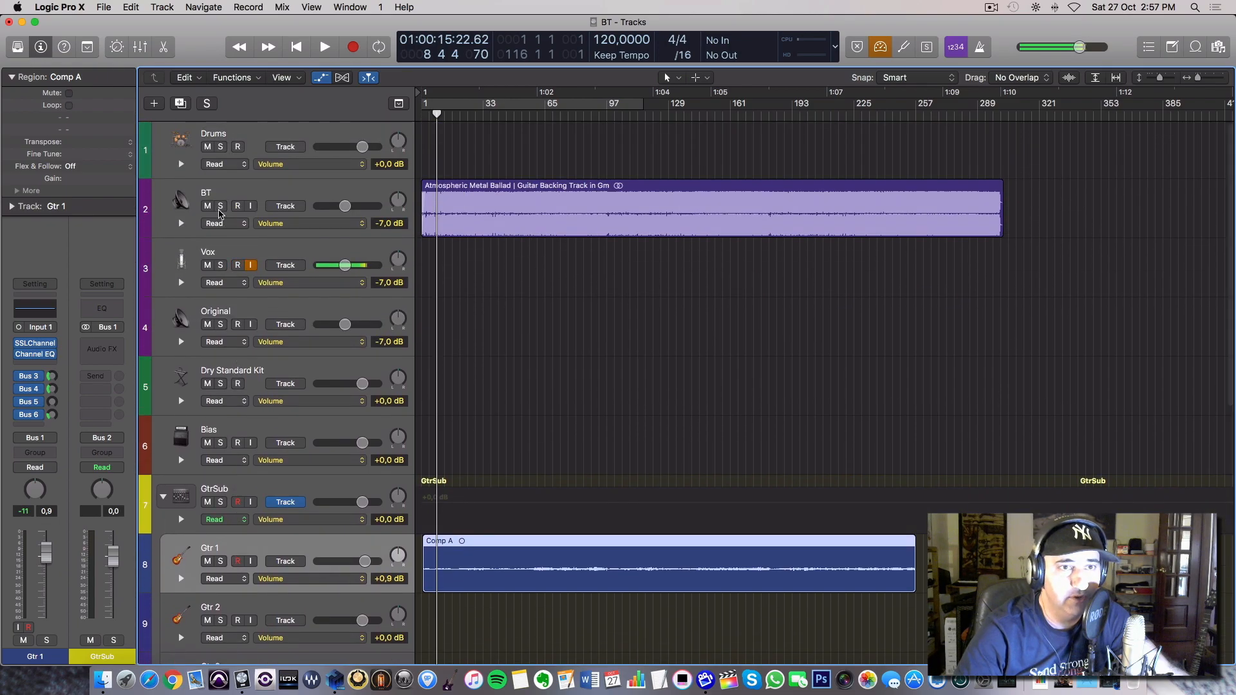
left_click(208, 206)
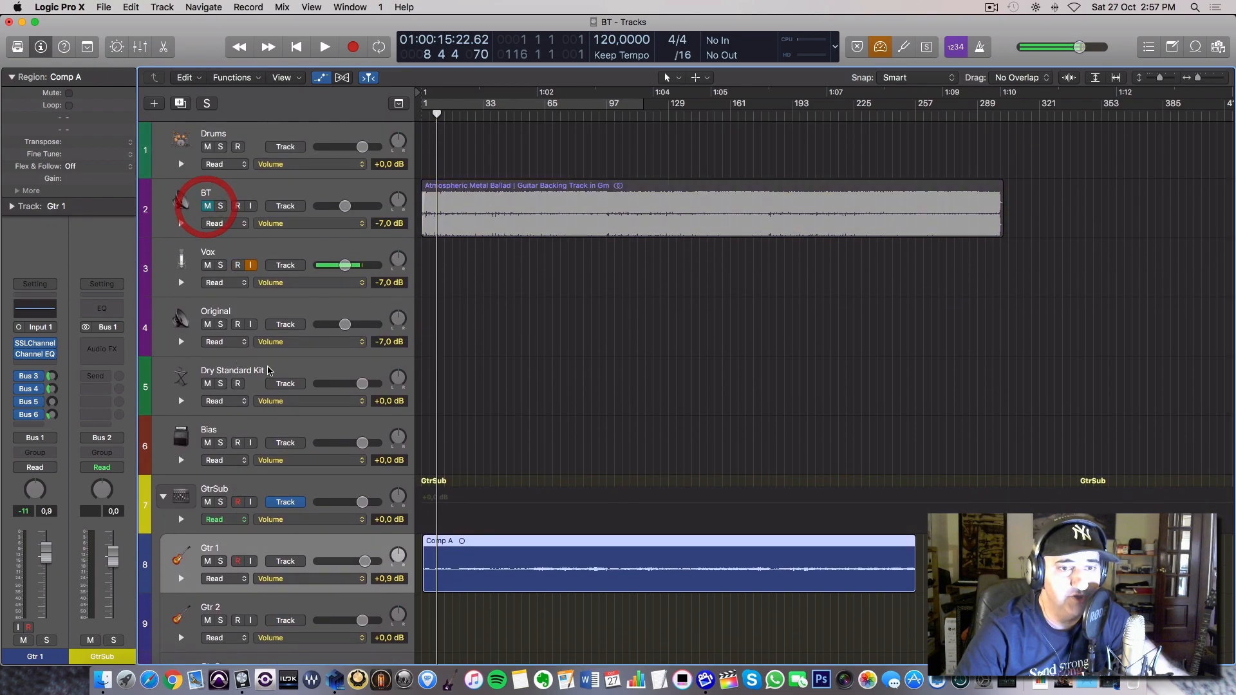
key("space")
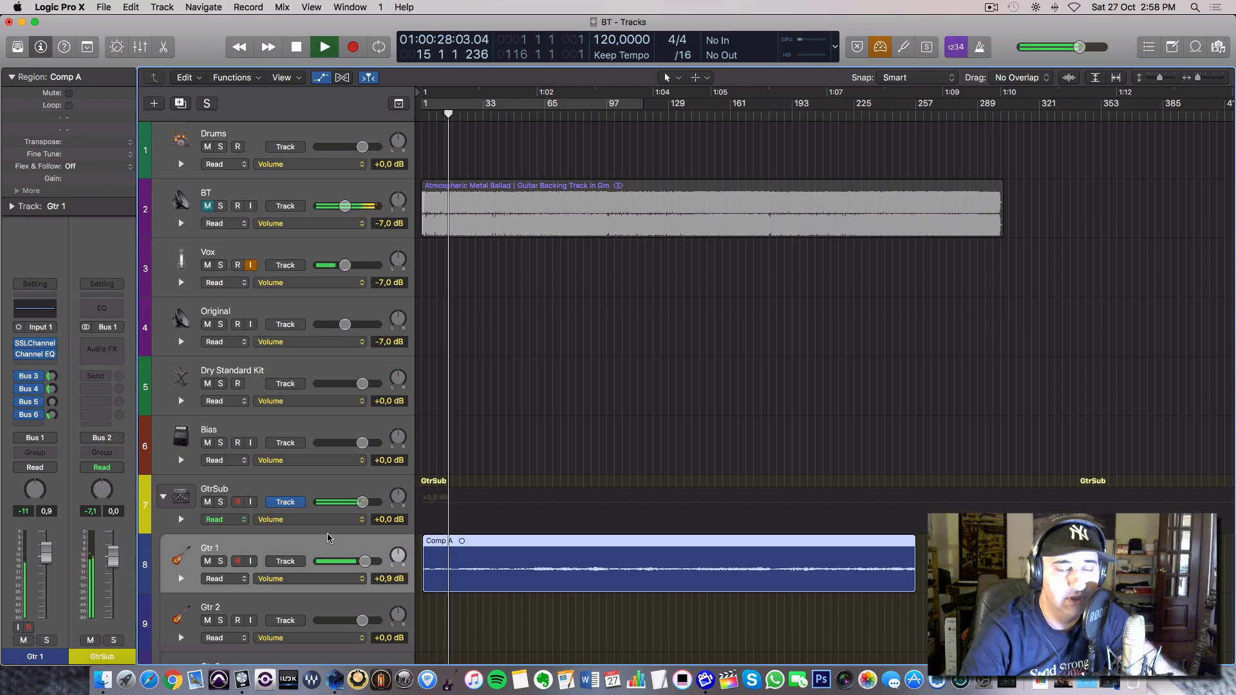
Stop playback, move the playhead to bar 62 and play a short passage of the recorded guitar alone.
key("space")
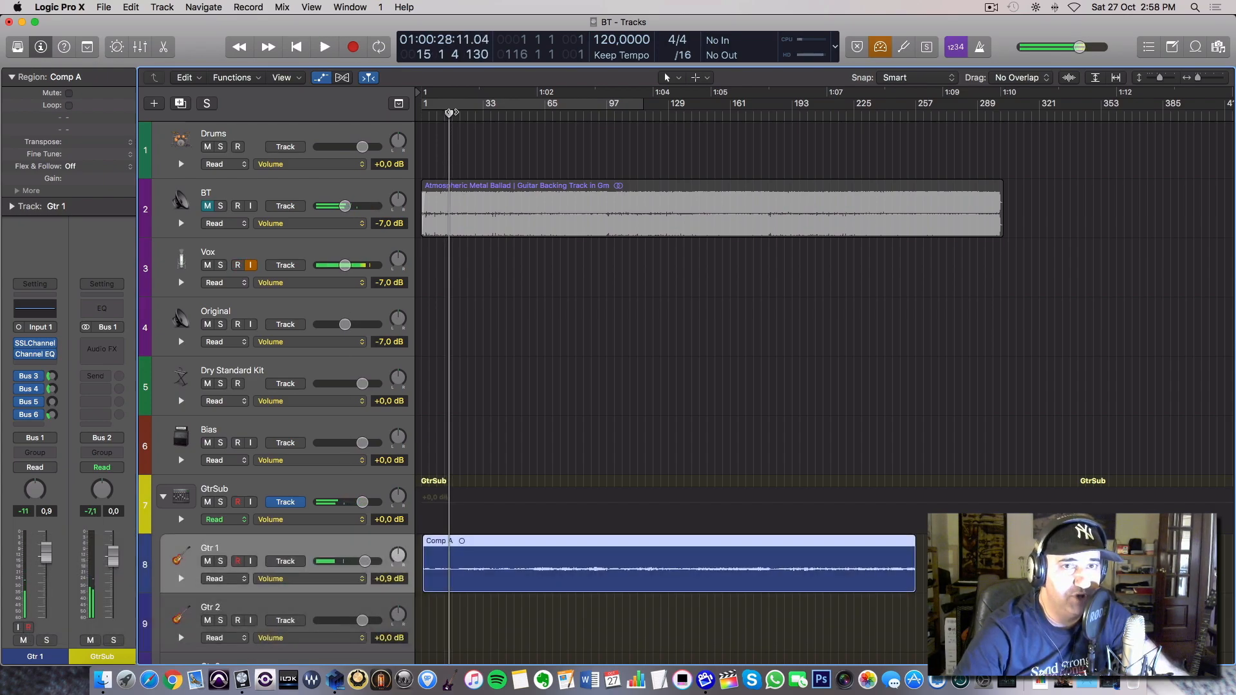
left_click_drag(450, 113, 539, 125)
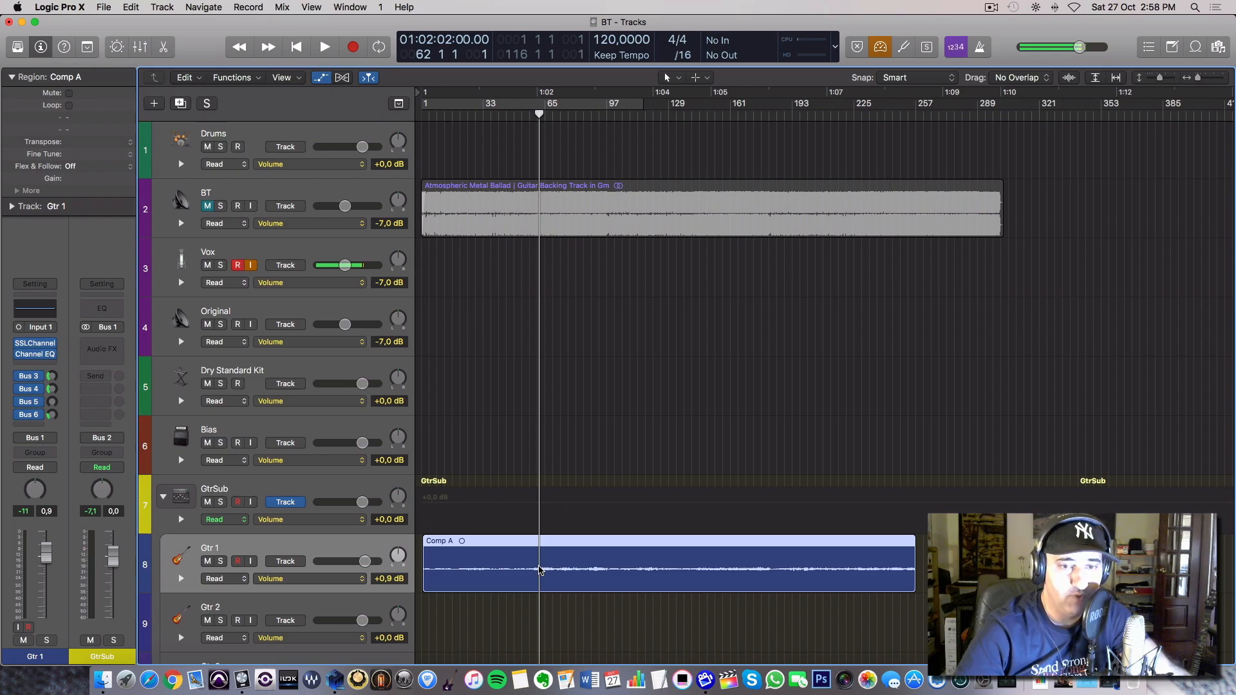
key("super+Up")
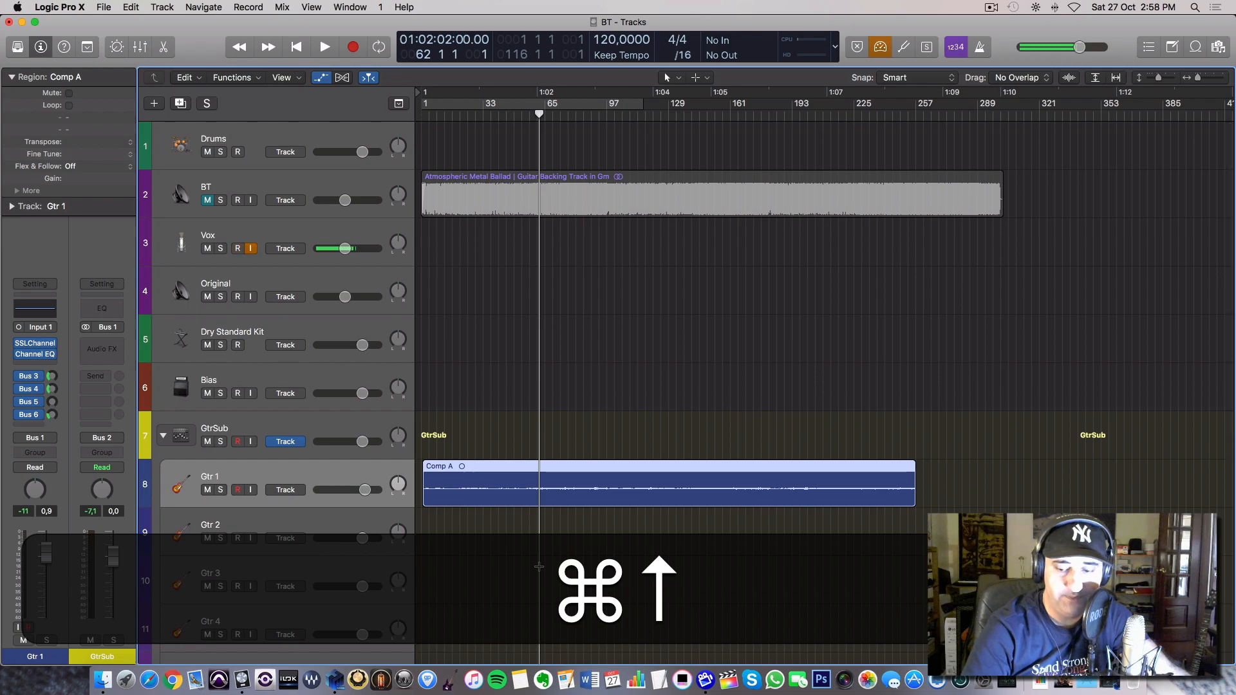
key("super+Down")
key("super+Down")
key("super+Down")
key("super+Down")
key("super+Down")
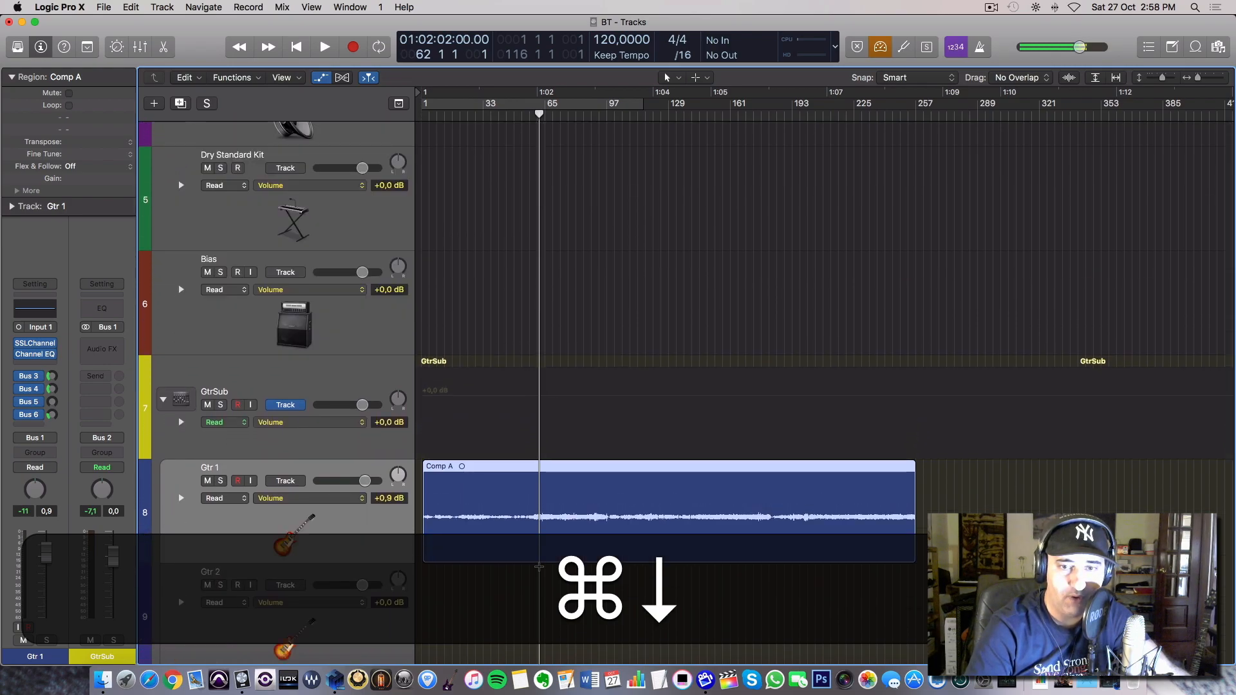
key("space")
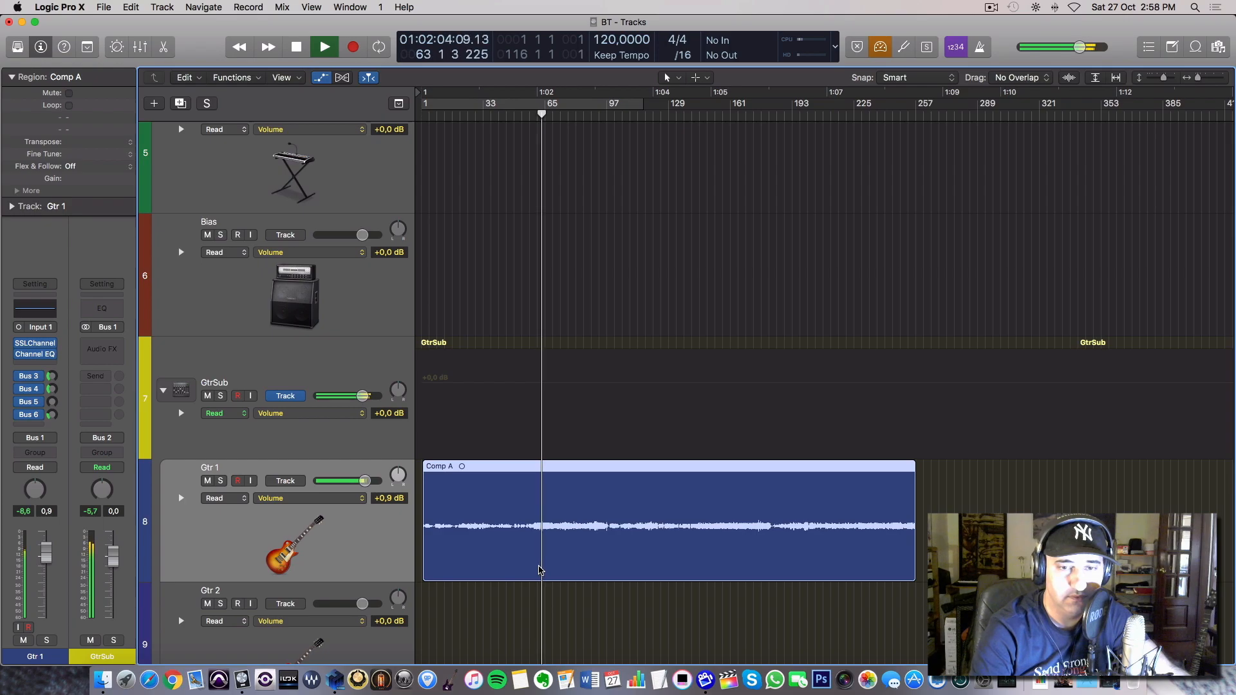
key("space")
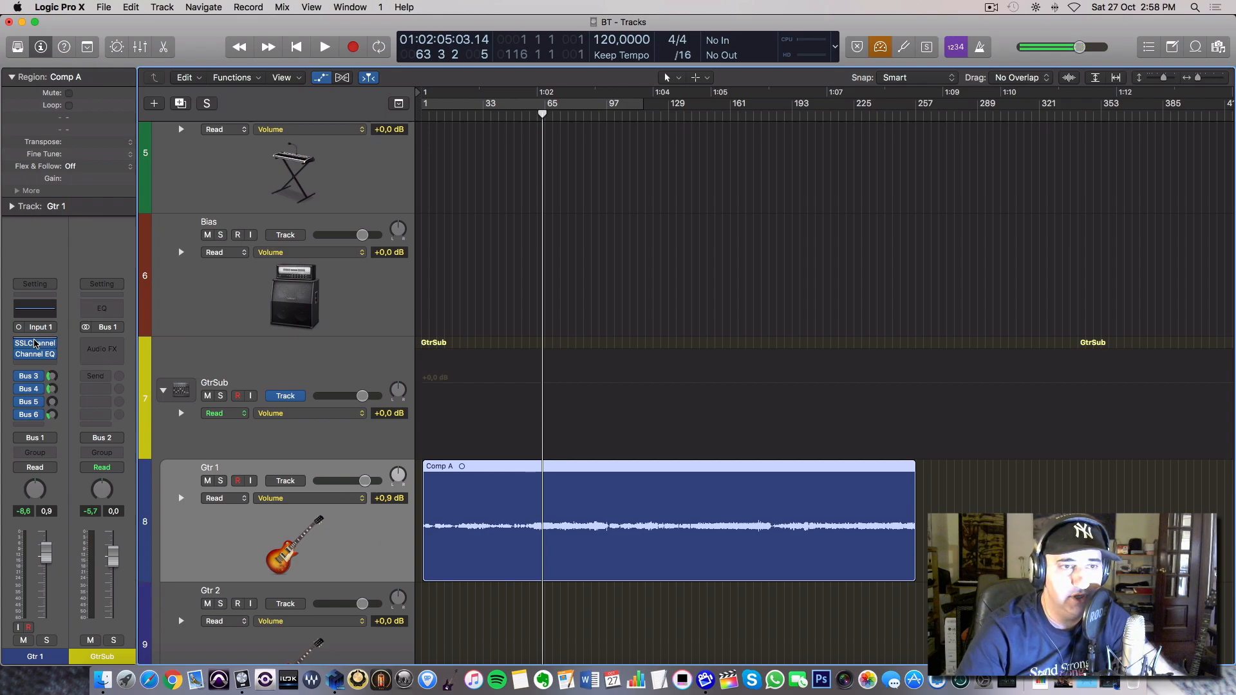
Open the SSLChannel and Channel EQ plug-ins of Gtr 1 and arrange their windows side by side.
mouse_move(36, 346)
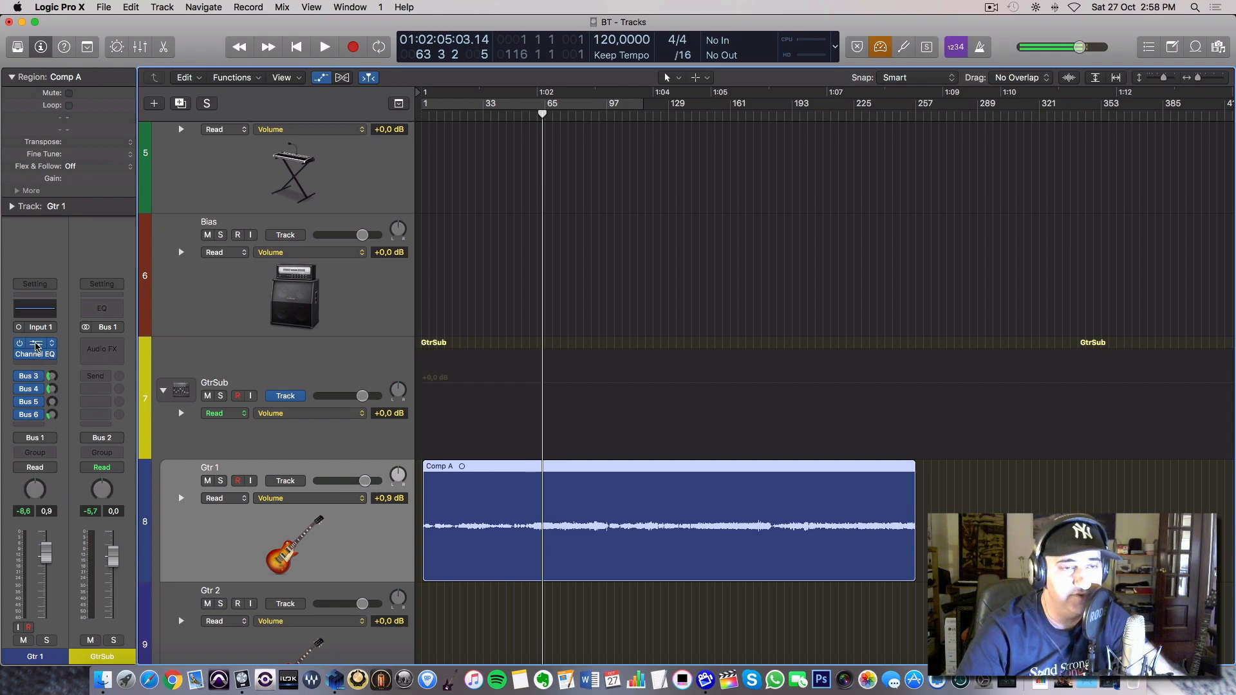
left_click(36, 345)
left_click_drag(171, 43, 610, 98)
left_click_drag(586, 247, 586, 244)
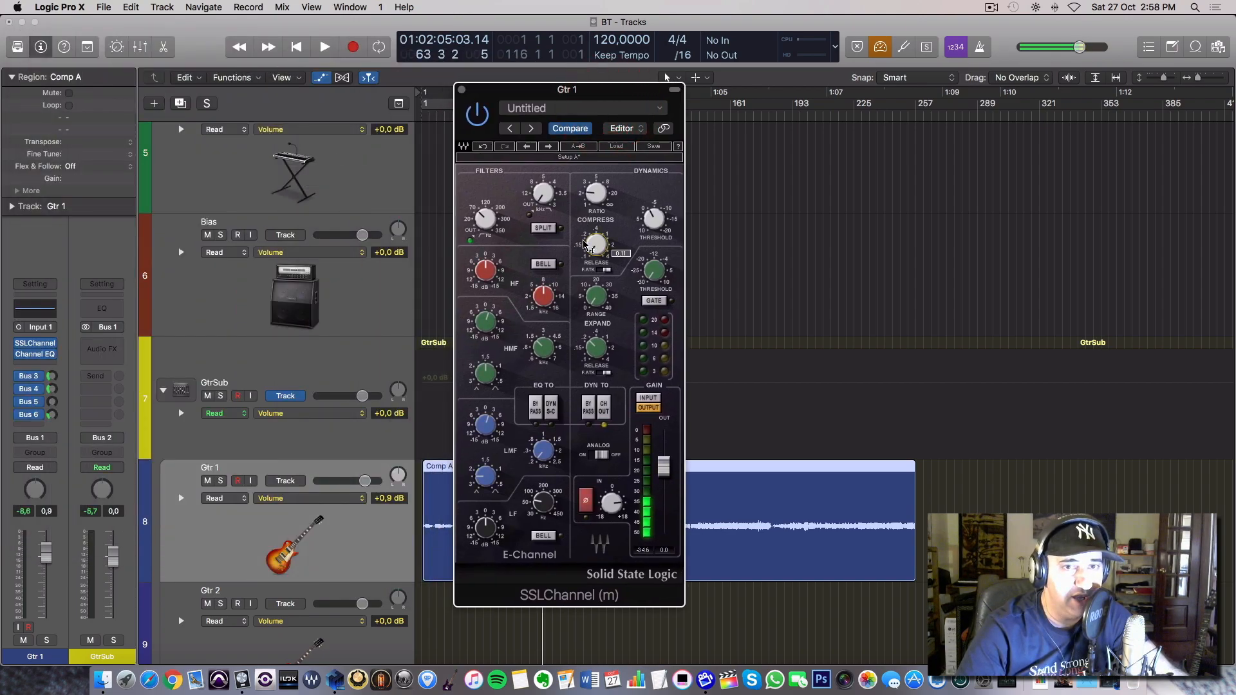
mouse_move(36, 358)
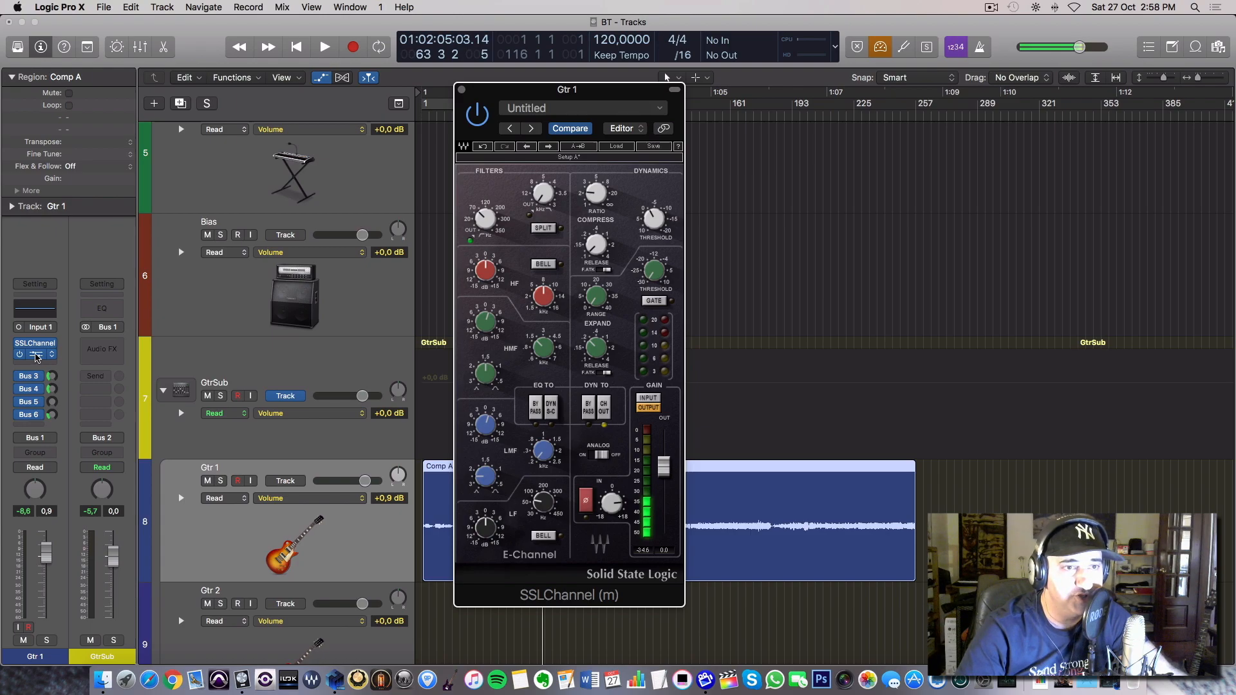
left_click(36, 354)
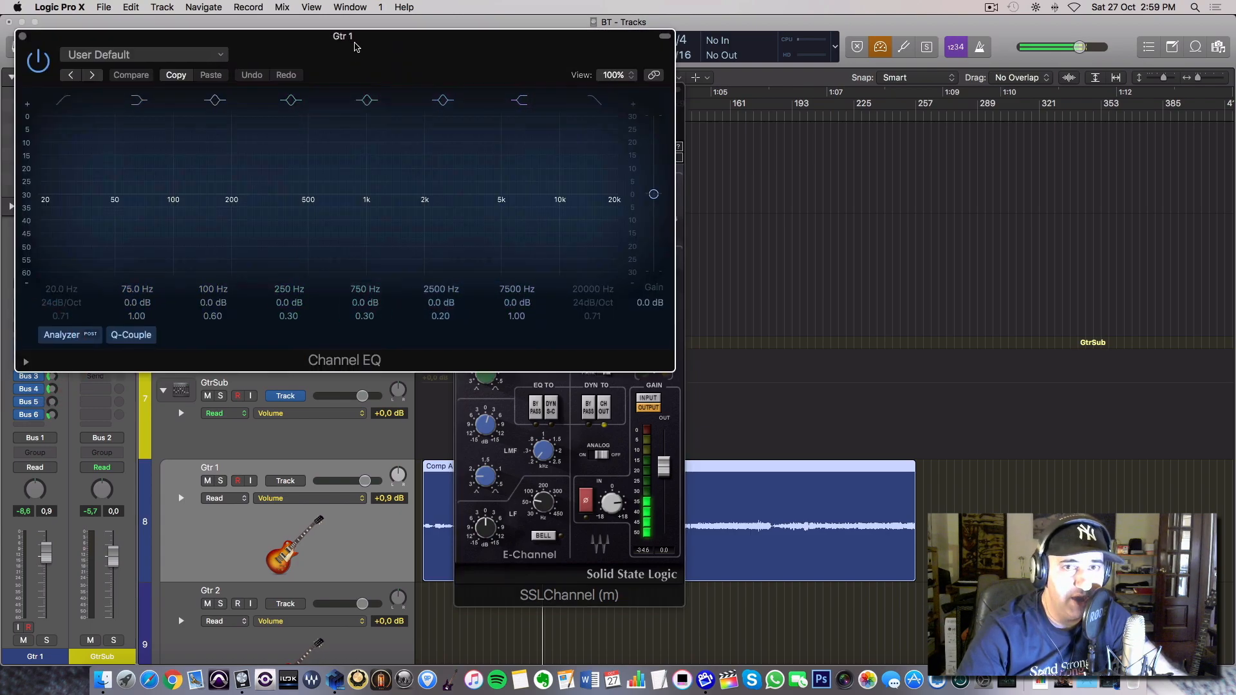
left_click_drag(350, 40, 874, 150)
left_click_drag(629, 87, 426, 79)
left_click_drag(590, 150, 565, 138)
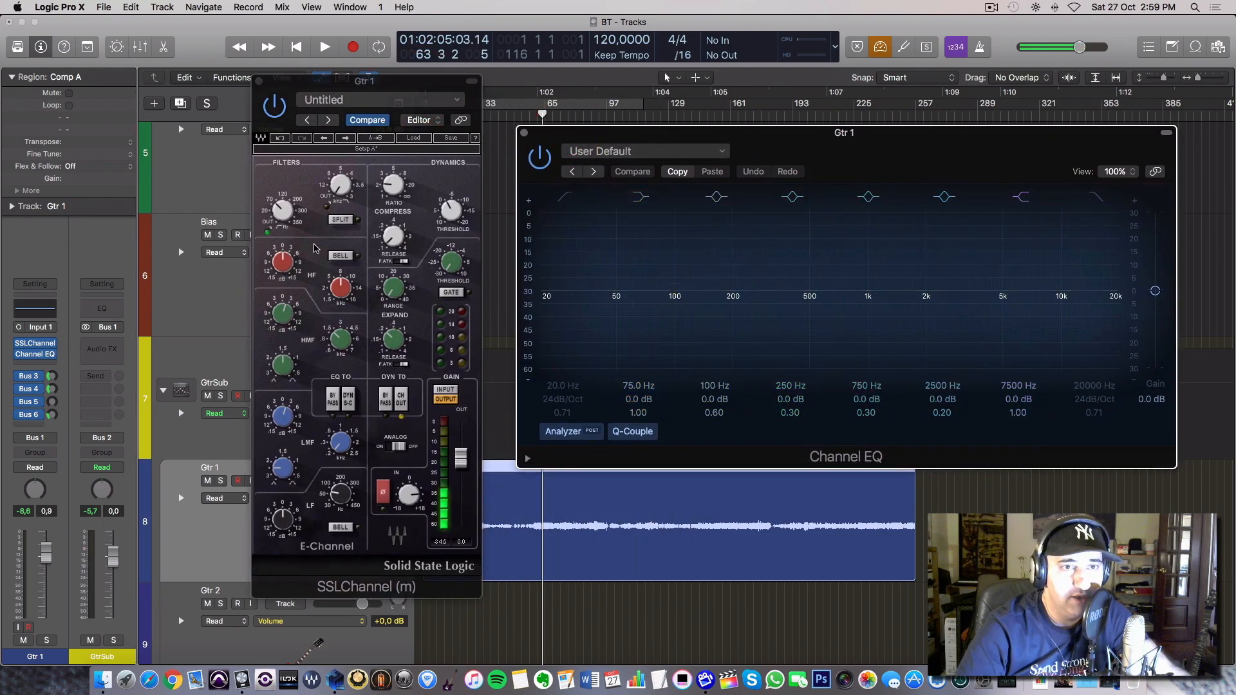
Replicate the SSLChannel high-pass filter in the Channel EQ by enabling its low cut at 70 Hz.
left_click(285, 215)
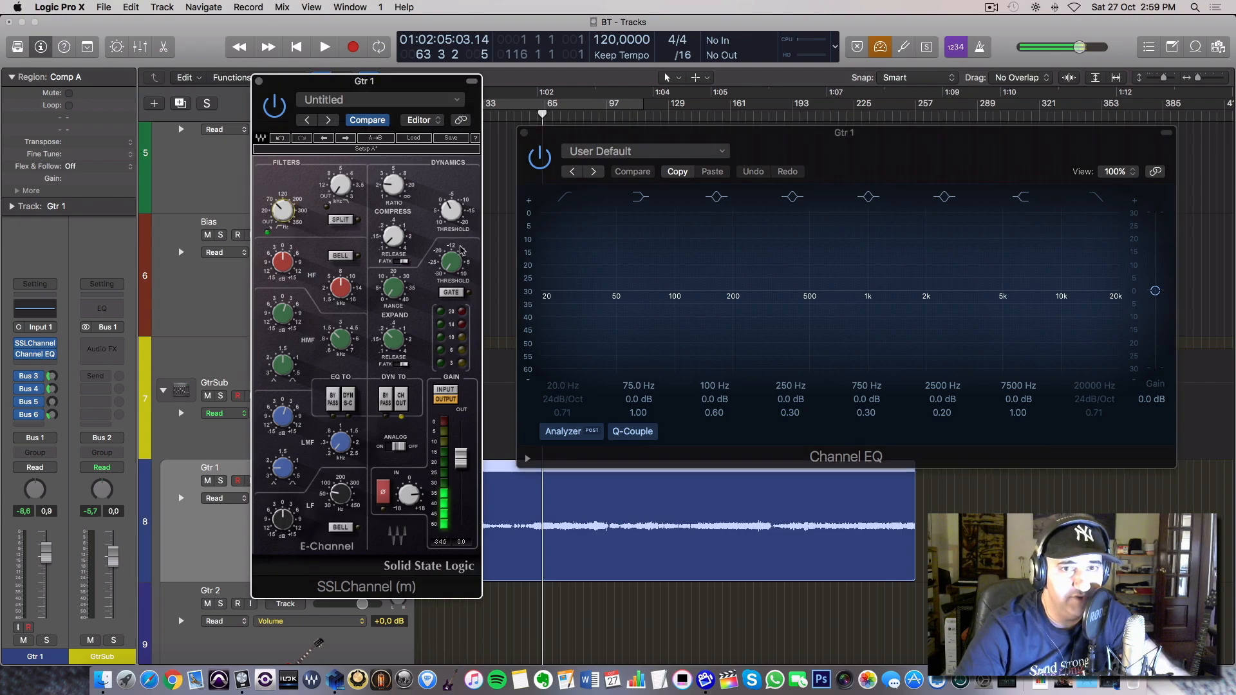
left_click(564, 207)
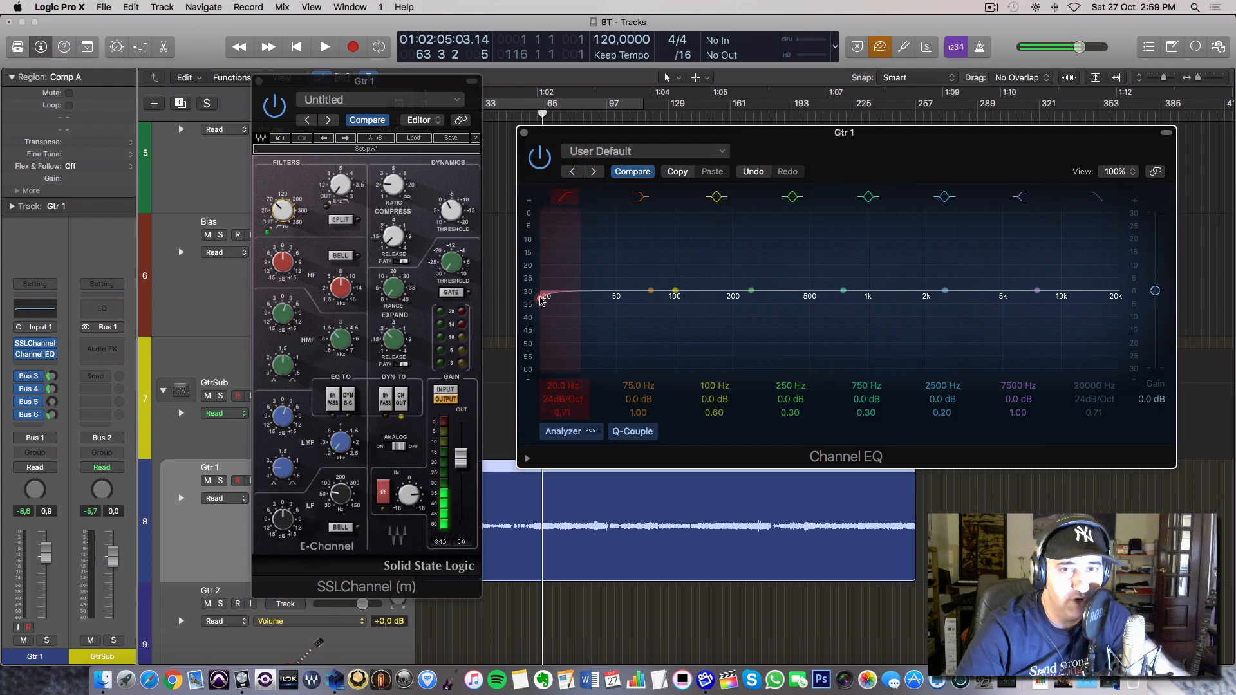
left_click_drag(553, 384, 553, 352)
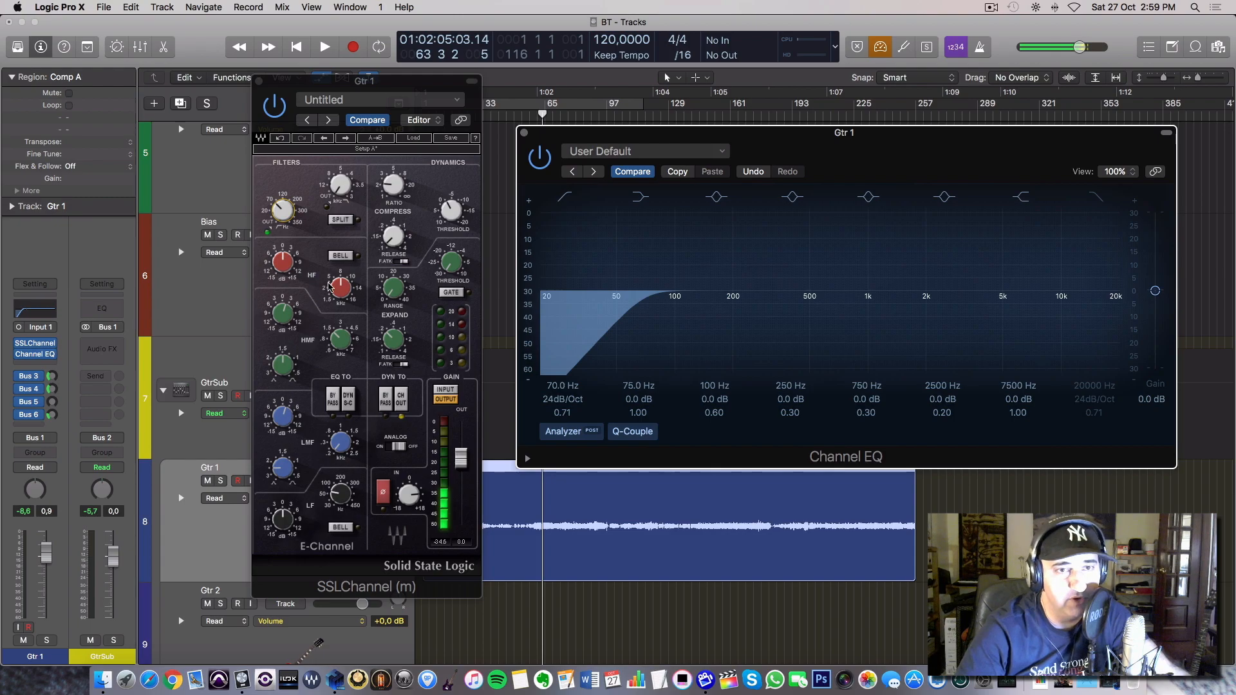
Replicate the SSLChannel HMF boost in the Channel EQ with a 1500 Hz band at +2.0 dB and a Q of 1.50.
left_click(340, 342)
left_click_drag(283, 314, 283, 304)
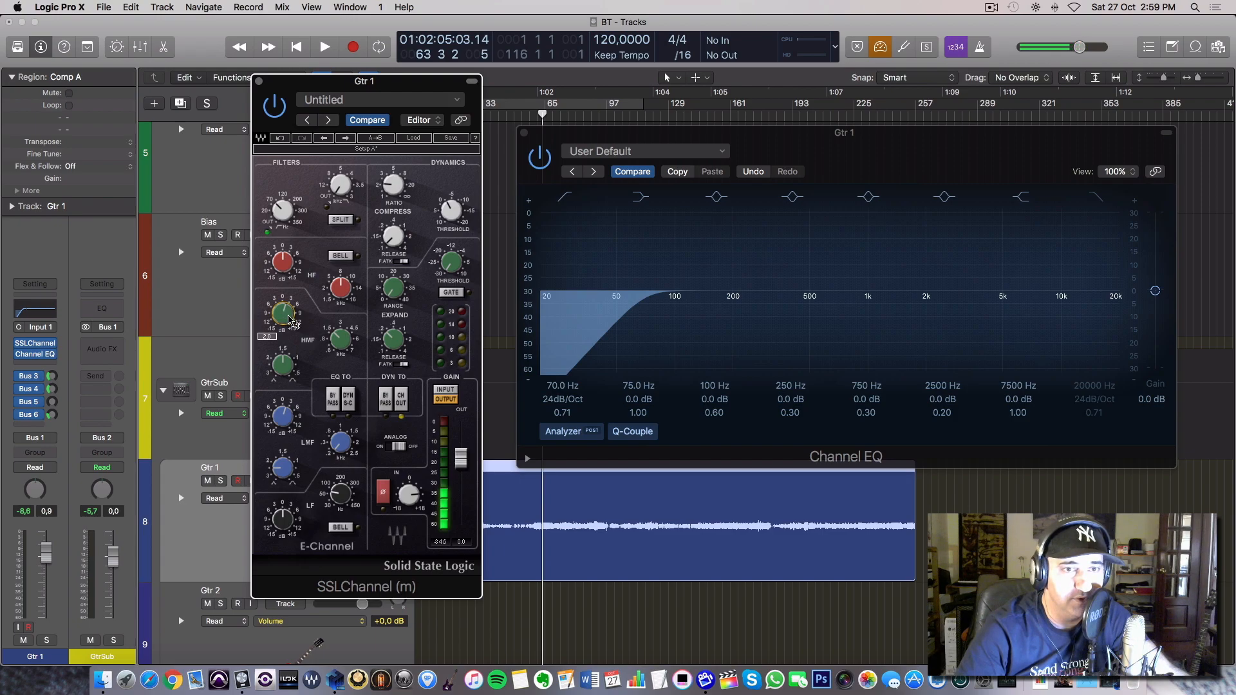
left_click(763, 322)
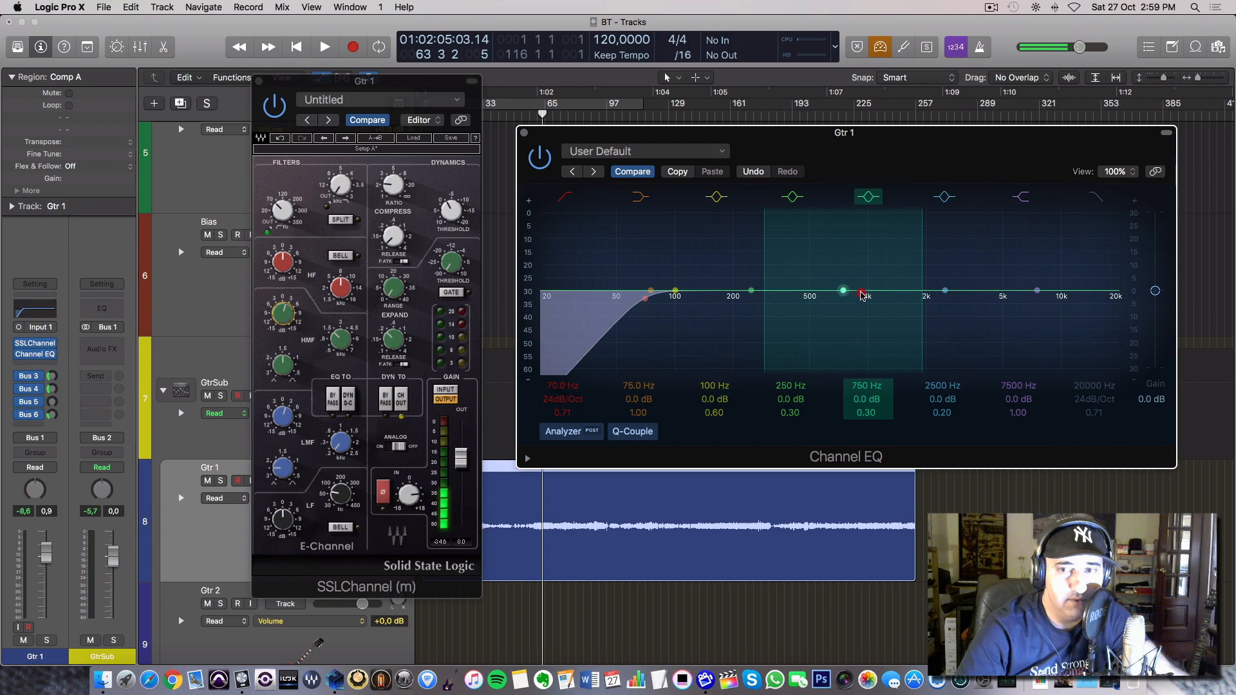
left_click(861, 294)
left_click_drag(940, 292, 899, 295)
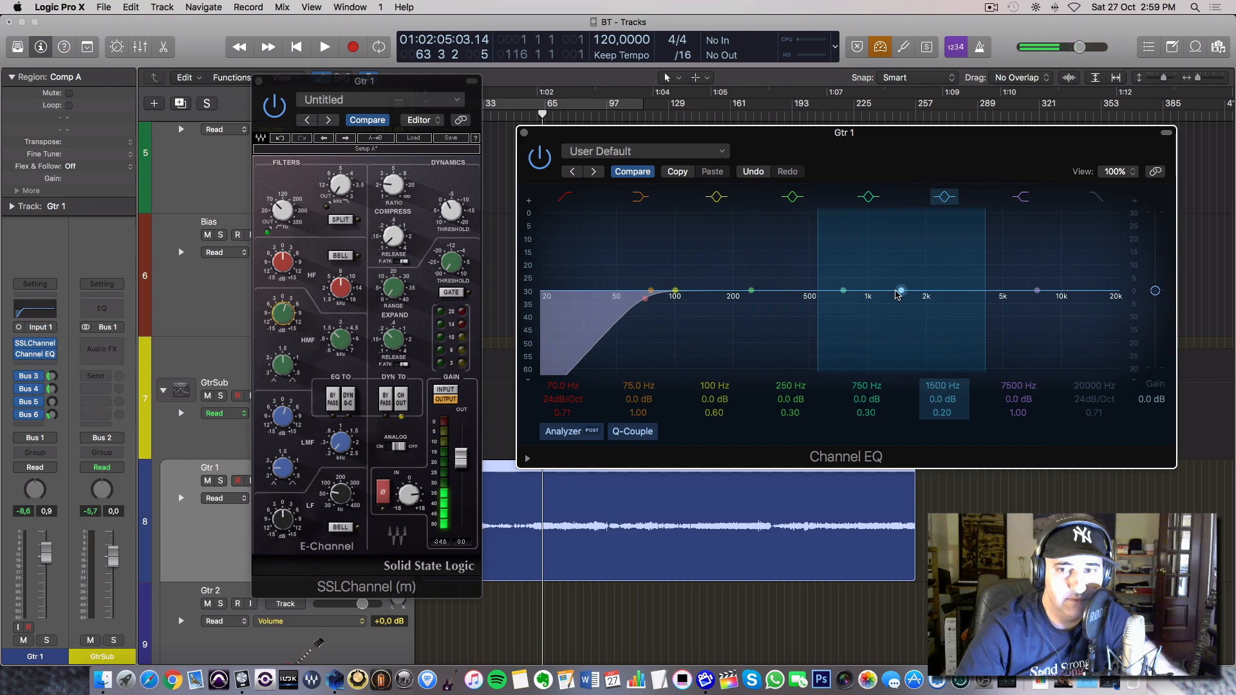
left_click_drag(934, 399, 935, 390)
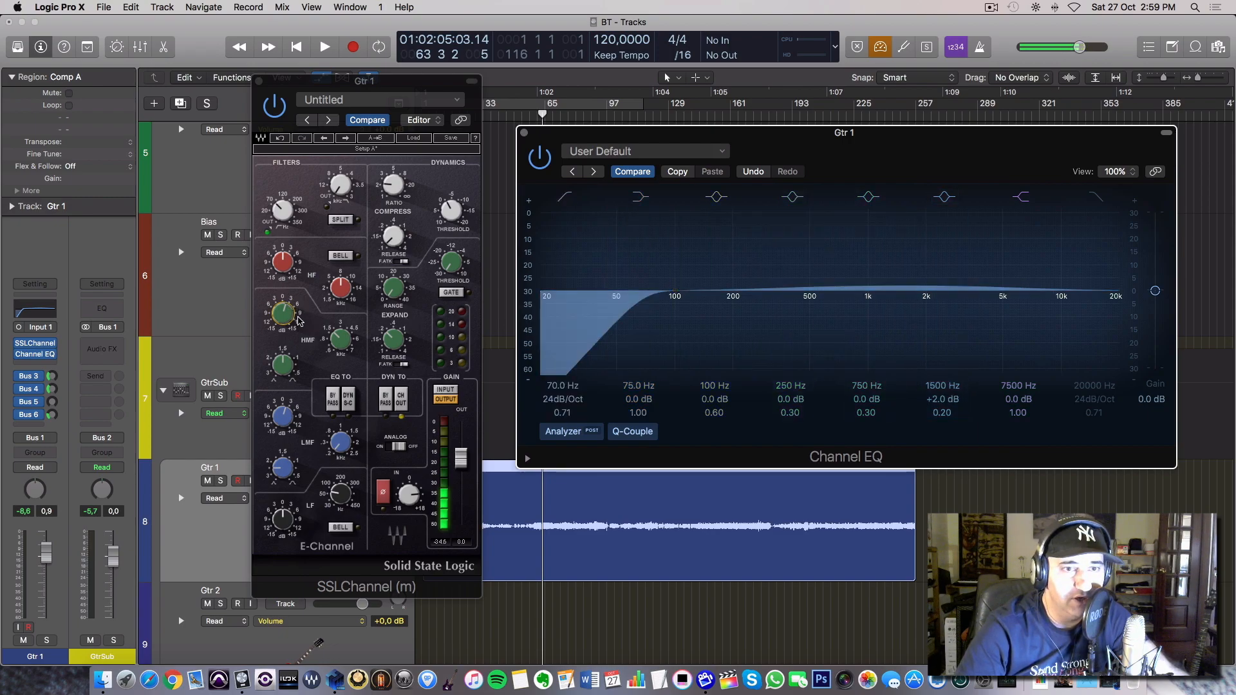
left_click(288, 367)
mouse_move(941, 413)
left_mouse_down()
mouse_move(941, 381)
mouse_move(941, 399)
left_mouse_up()
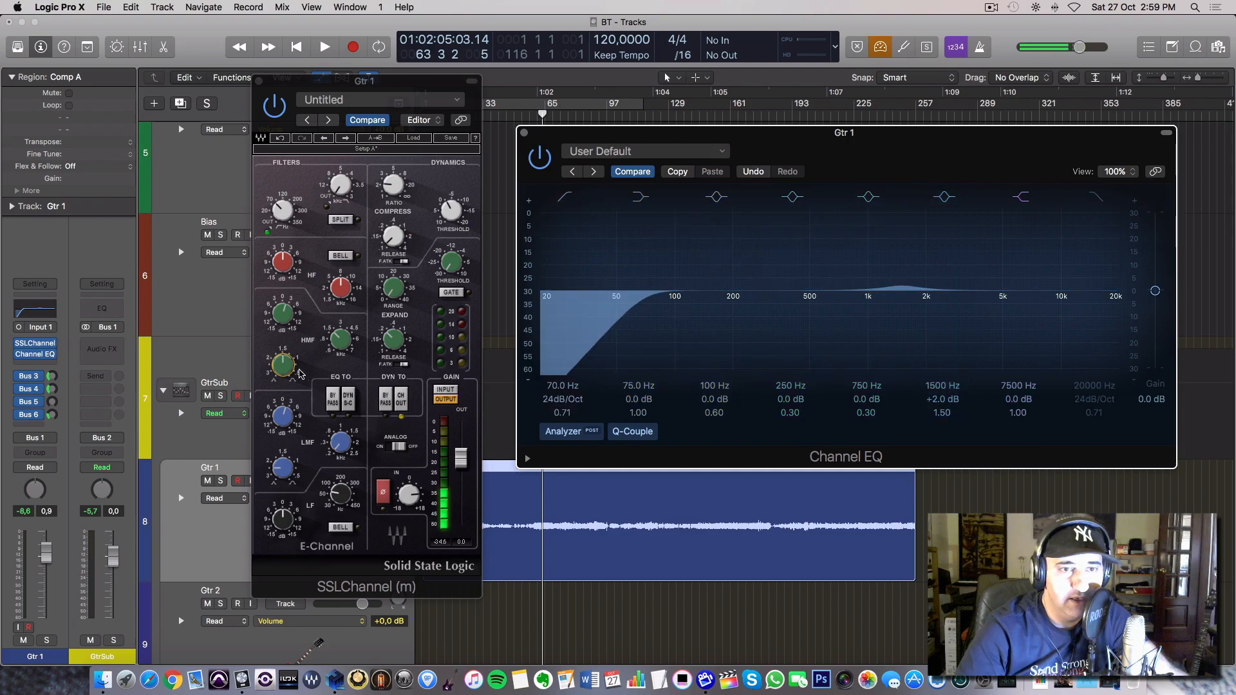
Replicate the SSLChannel LMF boost in the Channel EQ with a 210 Hz band at +2.0 dB and a Q of 2.50.
mouse_move(290, 420)
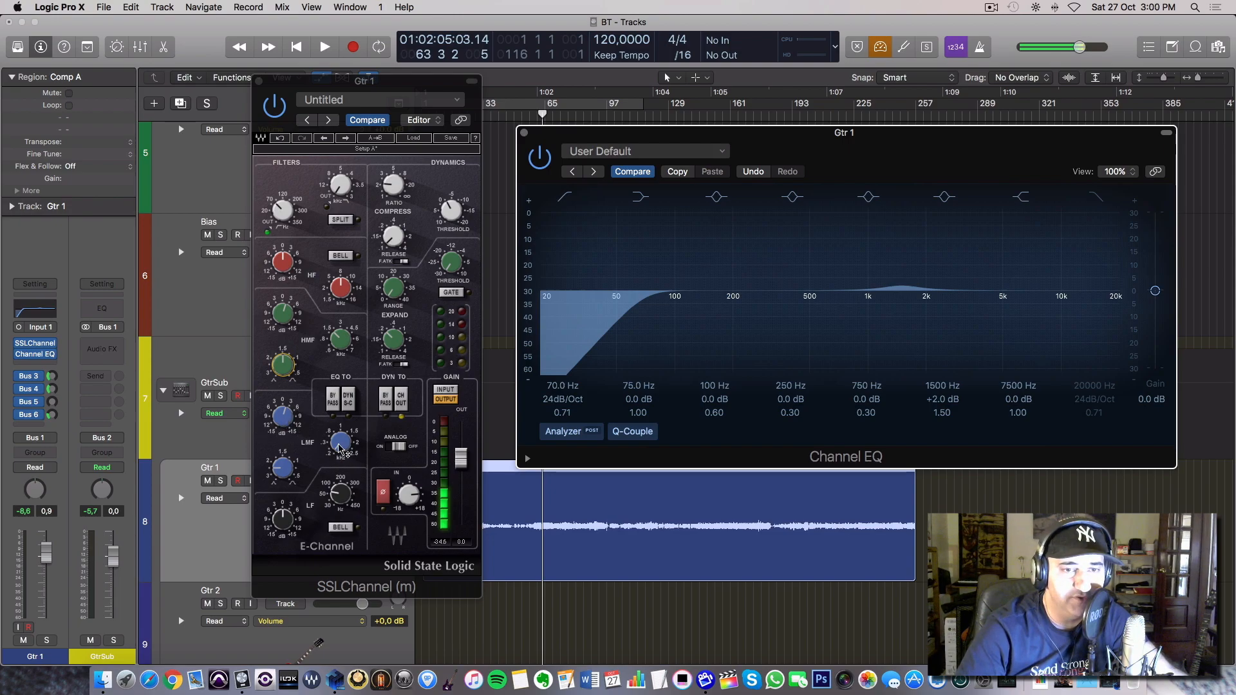
left_click(341, 442)
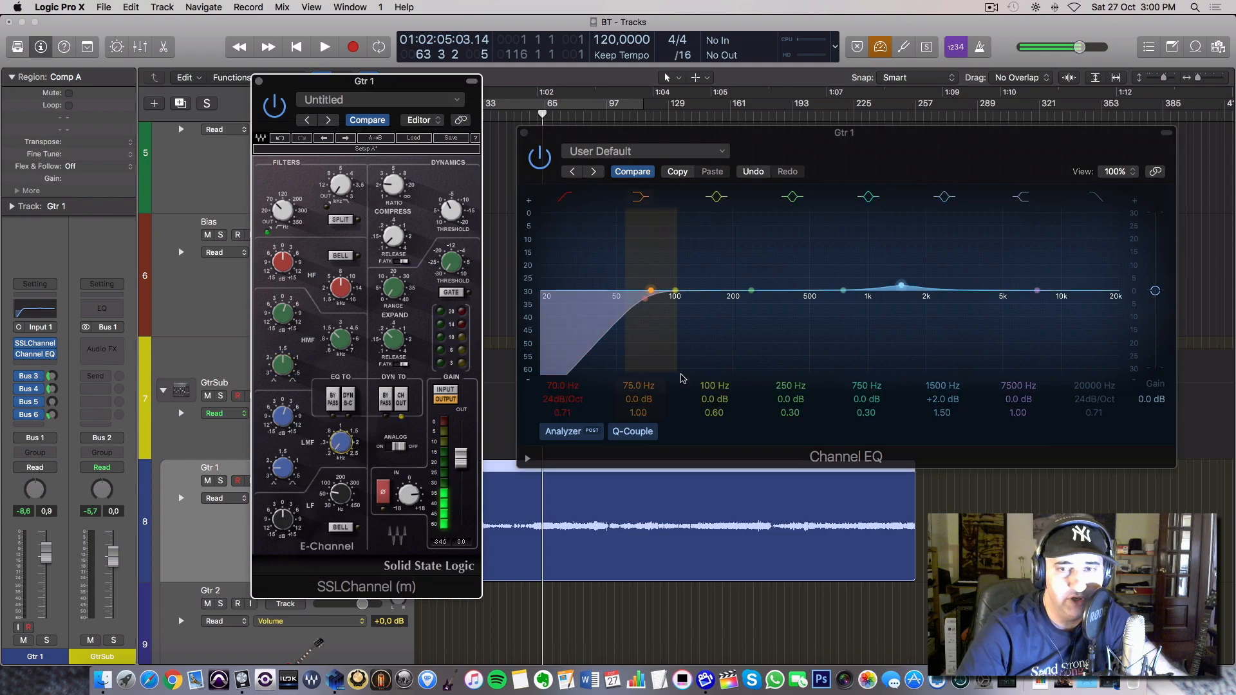
left_click_drag(749, 299, 737, 285)
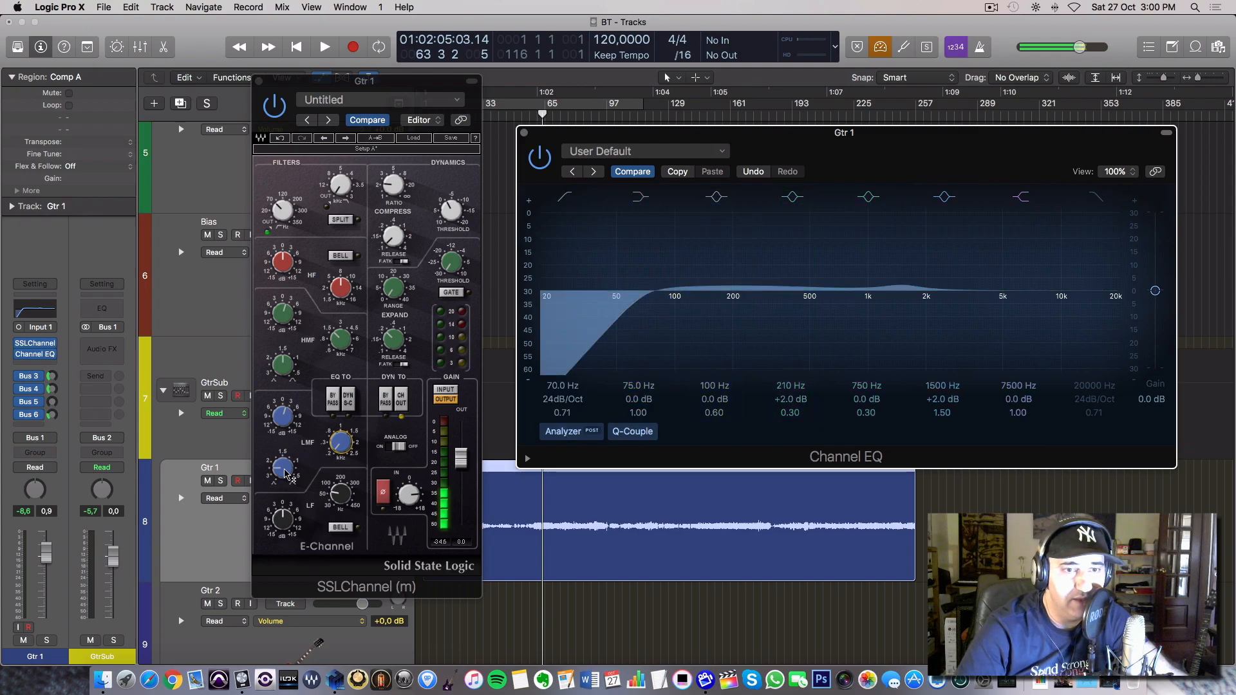
left_click(285, 471)
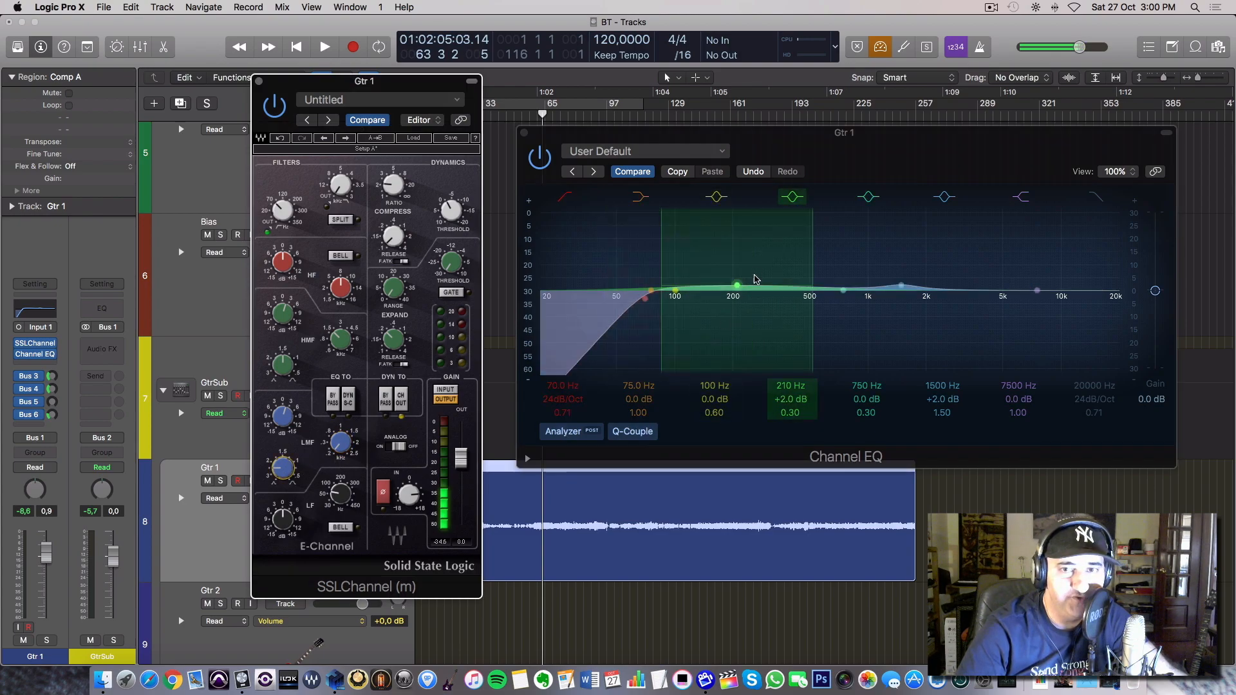
left_click_drag(790, 412, 790, 362)
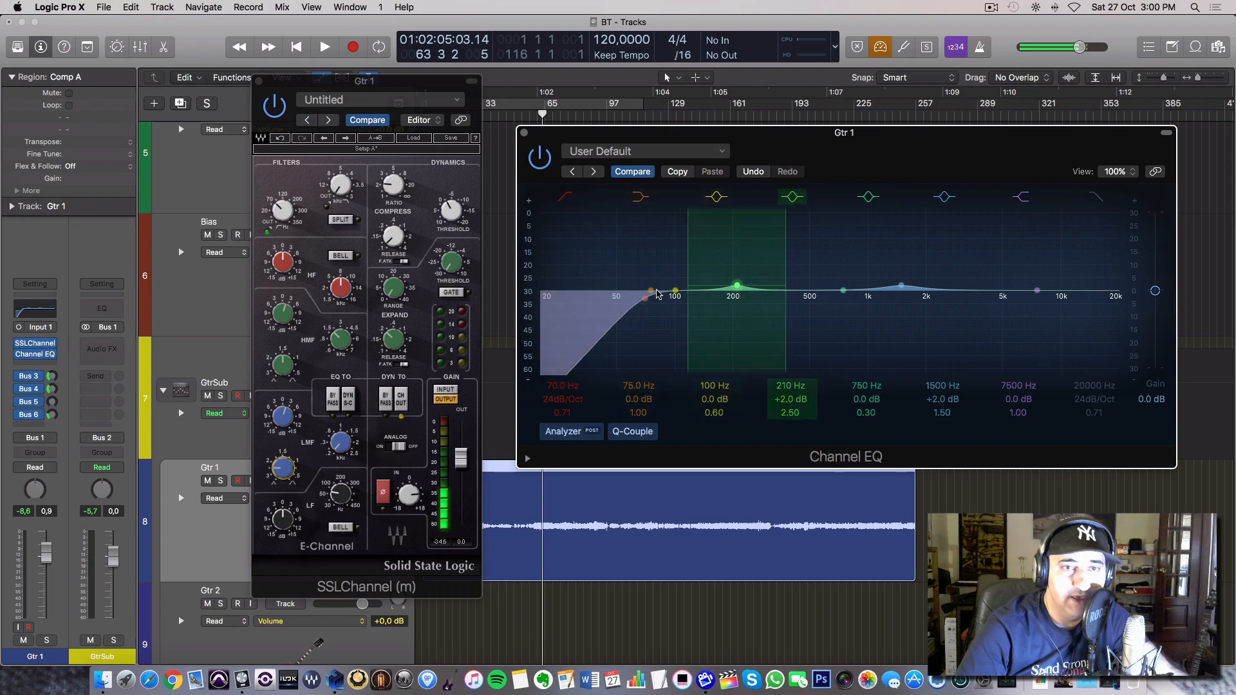
Close the Channel EQ and SSLChannel windows of Gtr 1.
mouse_move(331, 283)
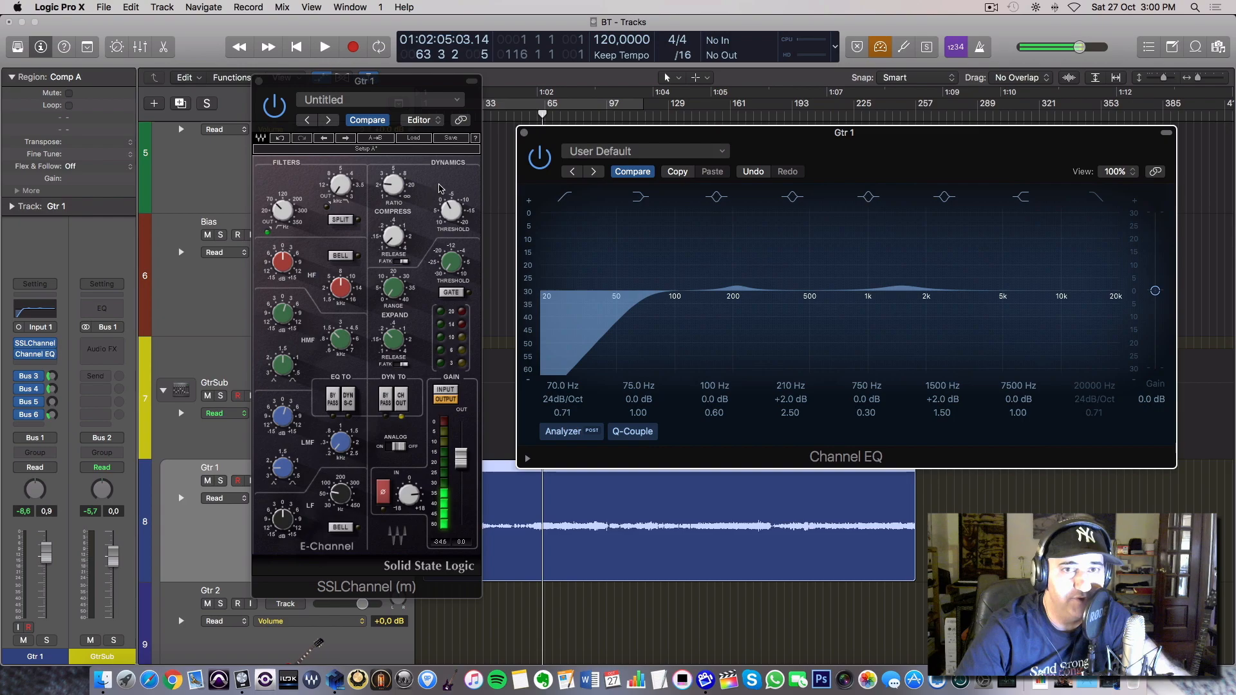
left_click(524, 132)
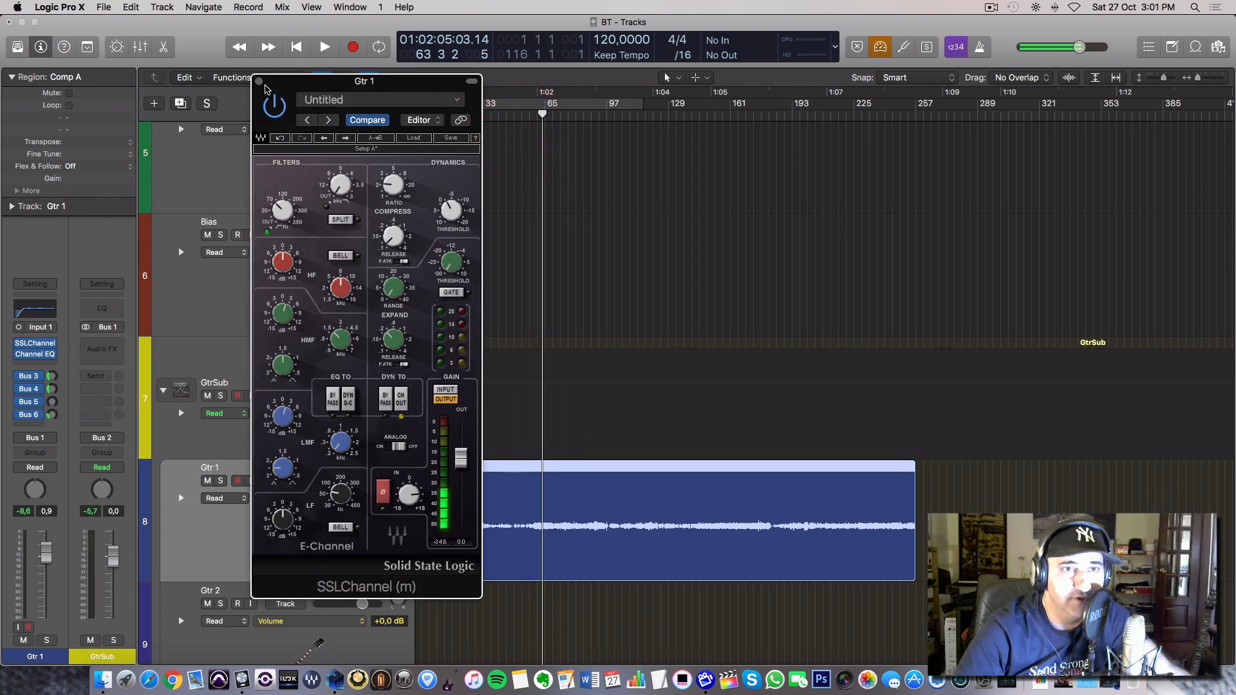
left_click(260, 82)
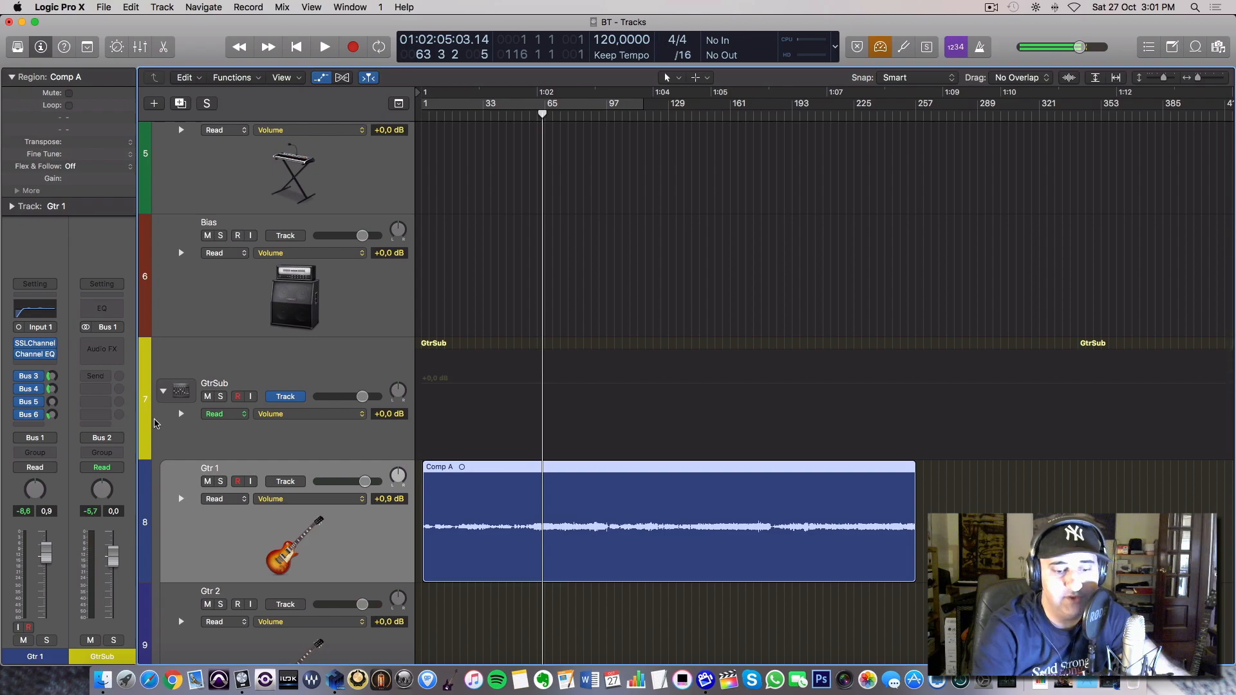
Show the mixer below the tracks and enlarge it so the full channel strips fit, keeping Gtr 1 in view.
key("x")
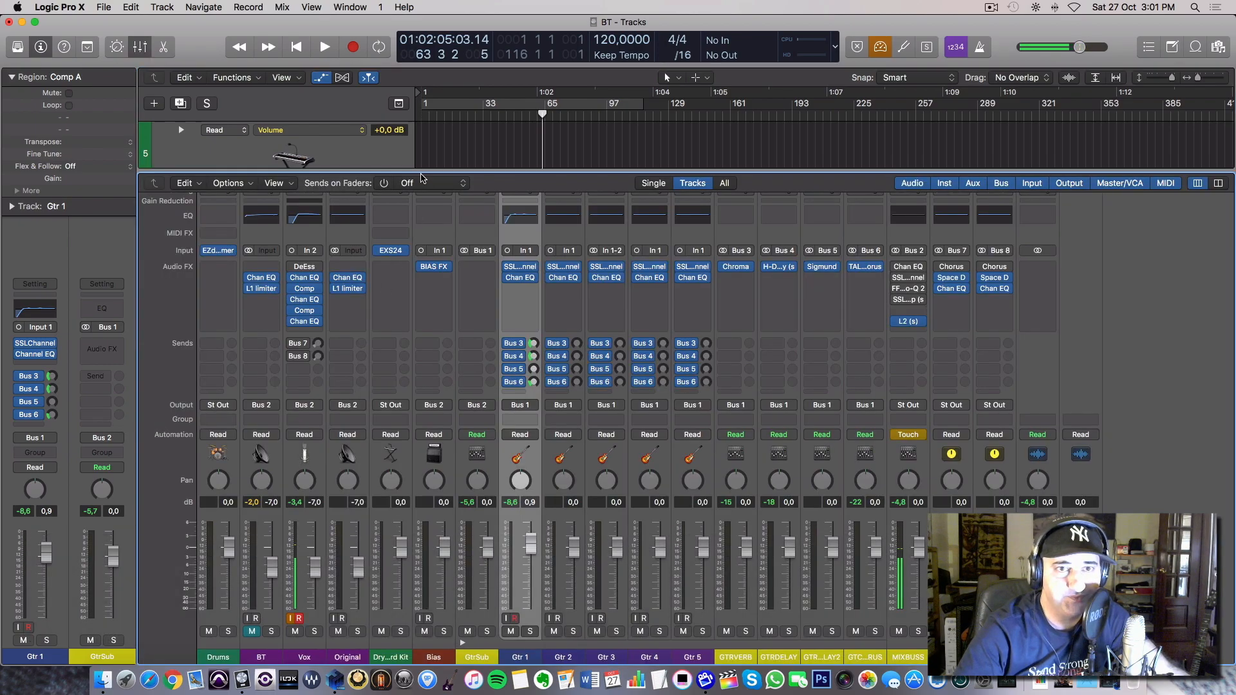
left_click(422, 156)
scroll(422, 152, "down", 5)
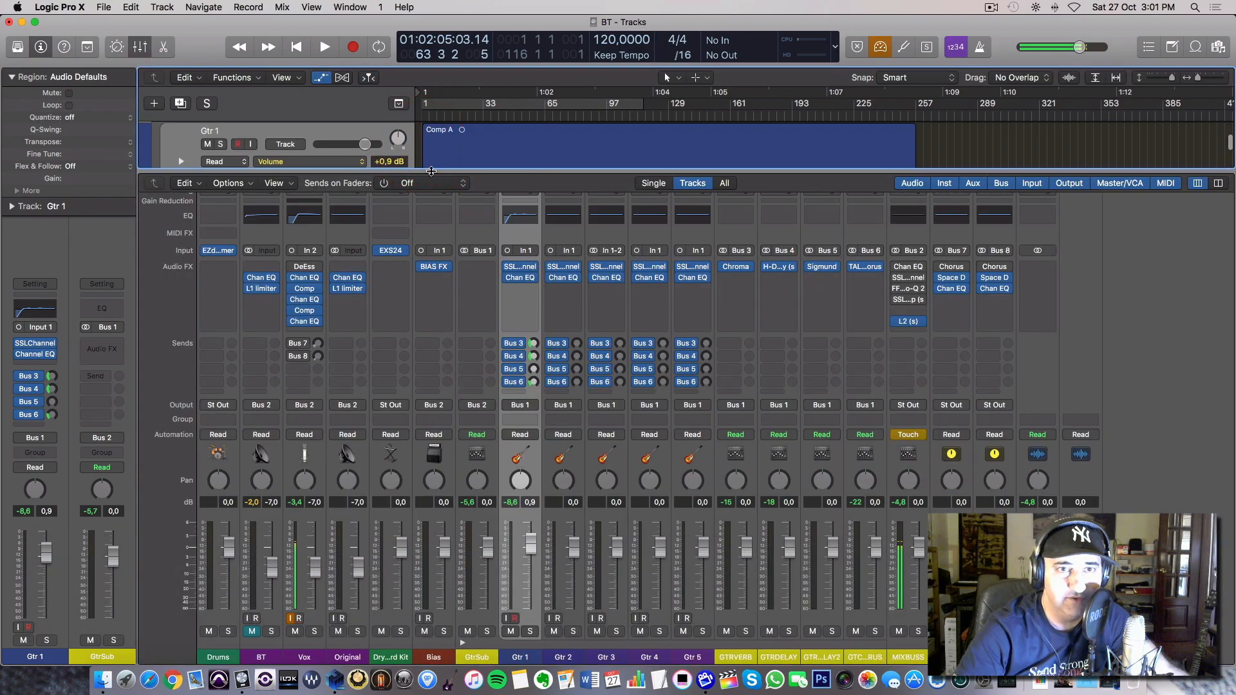
left_click_drag(425, 169, 433, 143)
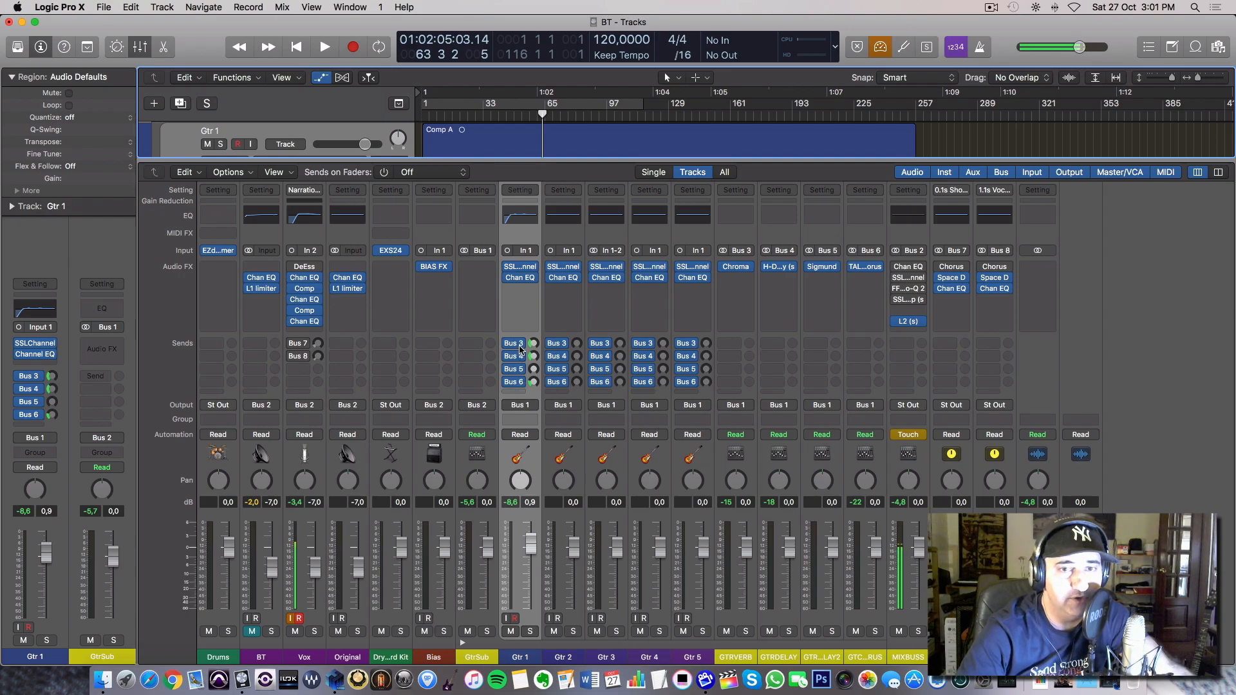
Open the ChromaVerb plug-in on the GTRVERB channel and move its window clear of the channel strips.
left_click(746, 632)
left_click(746, 631)
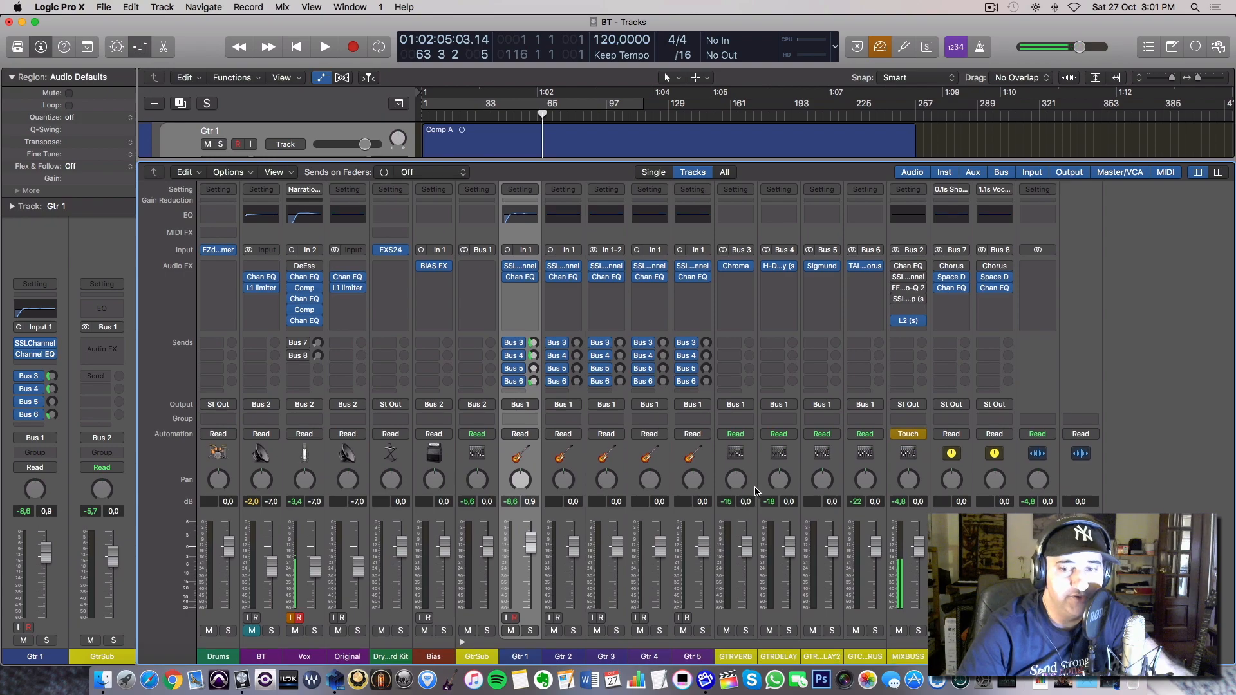
mouse_move(737, 270)
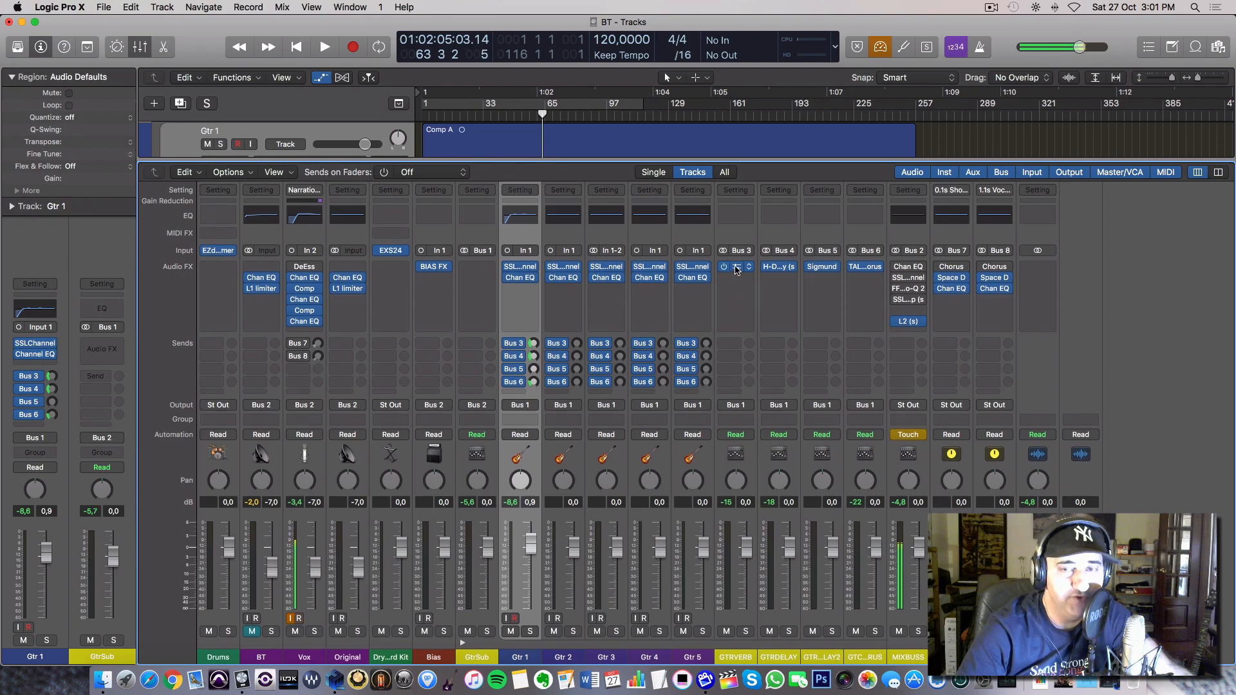
left_click(738, 270)
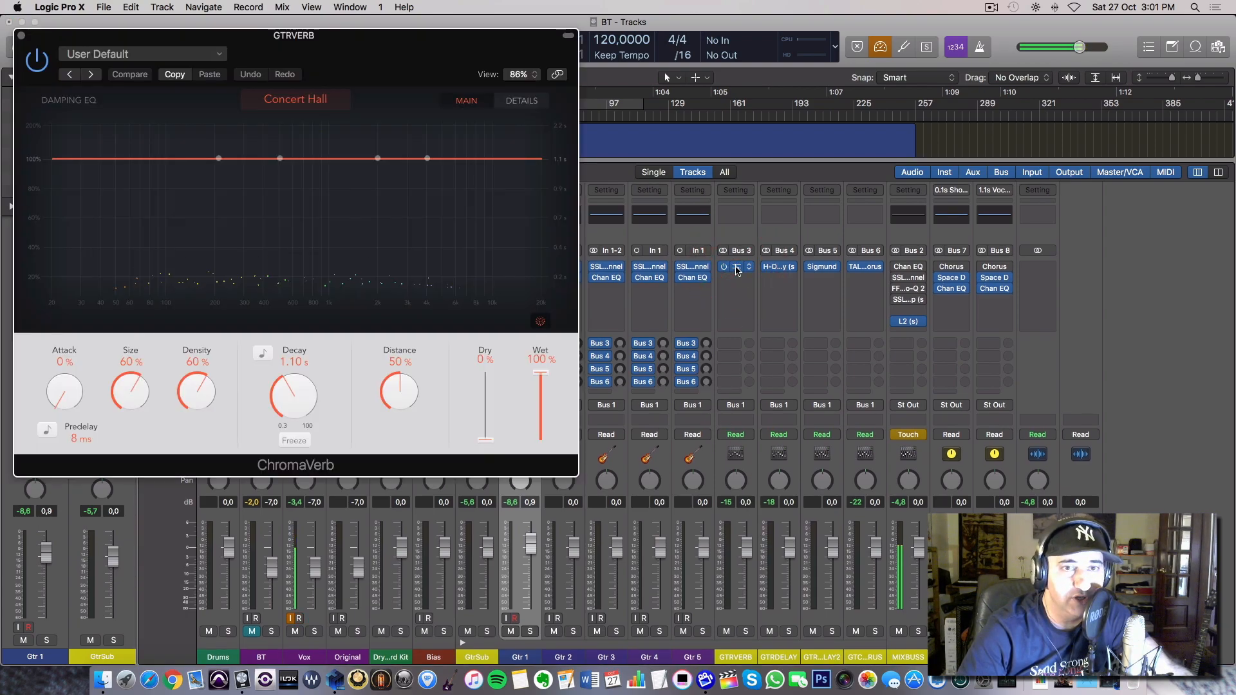
left_click_drag(474, 86, 897, 200)
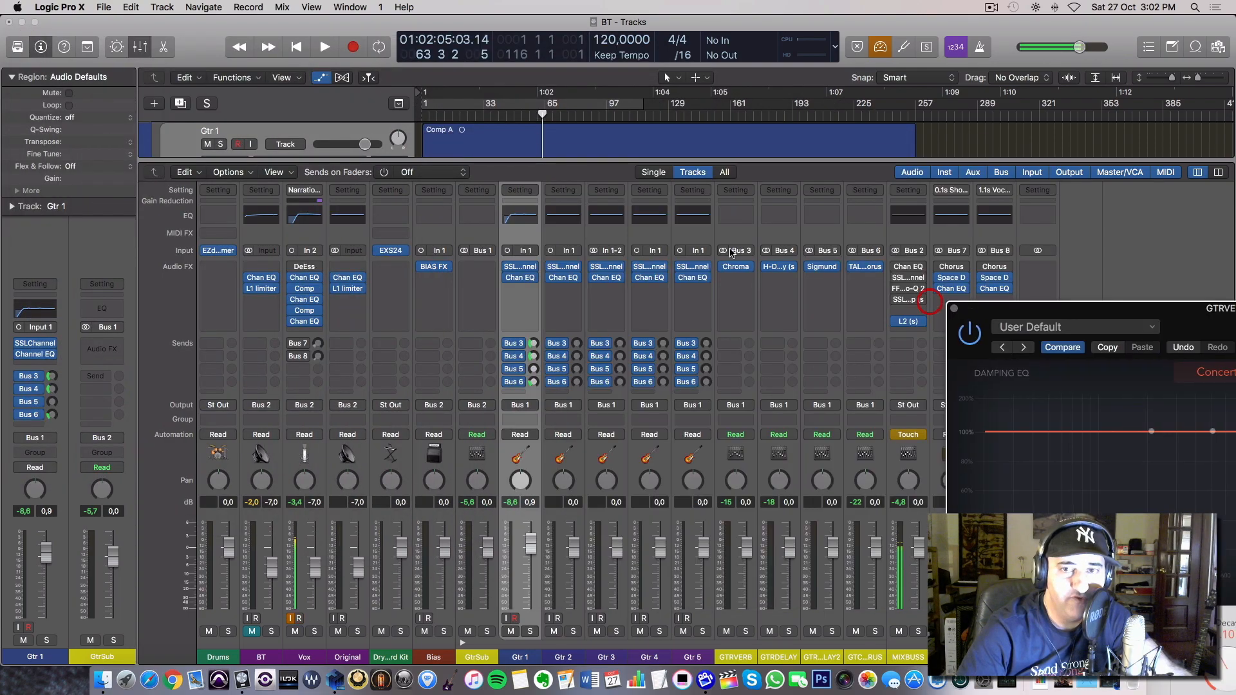
Add a Bus 3 (GTRVERB) send to the Vox channel, adjust its level to demonstrate the reverb, and close the ChromaVerb window.
left_click(299, 370)
mouse_move(340, 453)
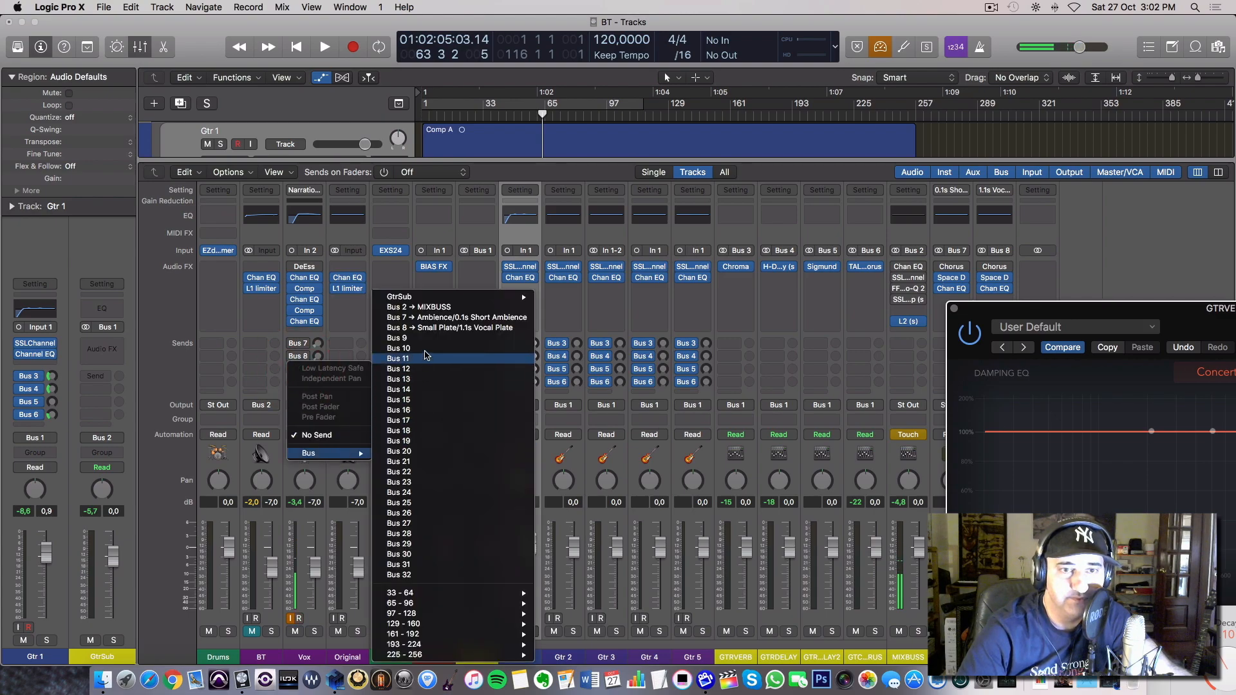
mouse_move(430, 298)
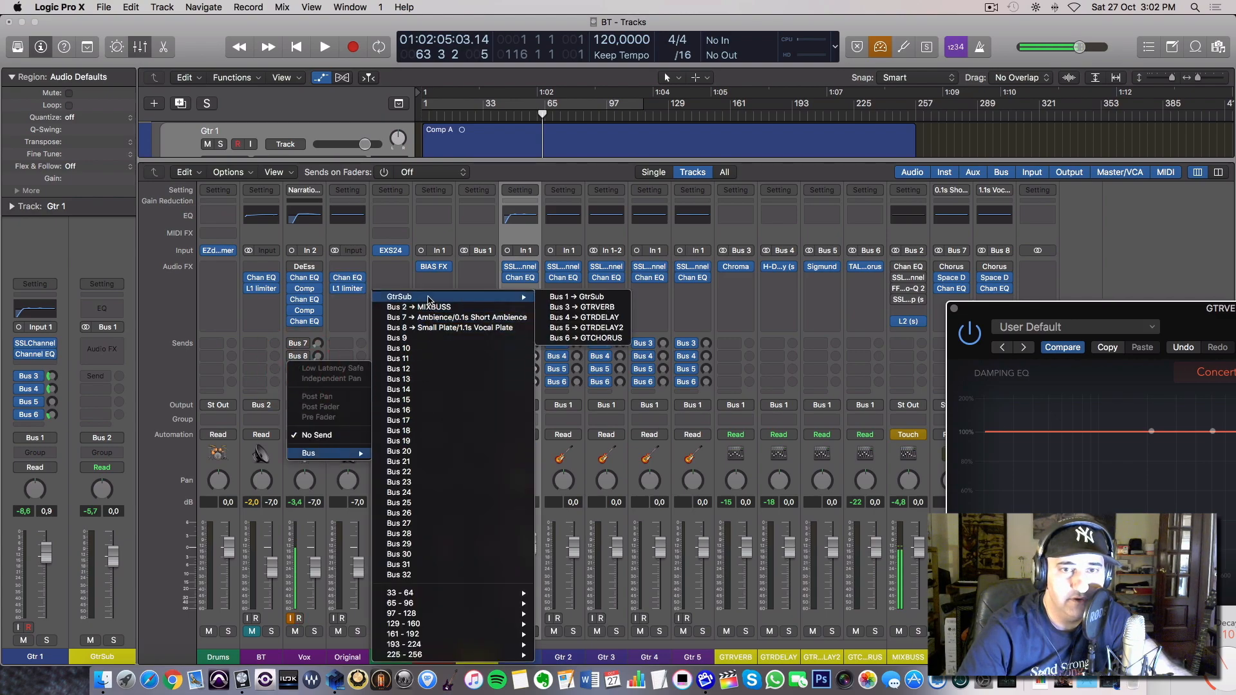
left_click(580, 308)
left_click_drag(995, 317, 566, 173)
left_click_drag(316, 377, 319, 316)
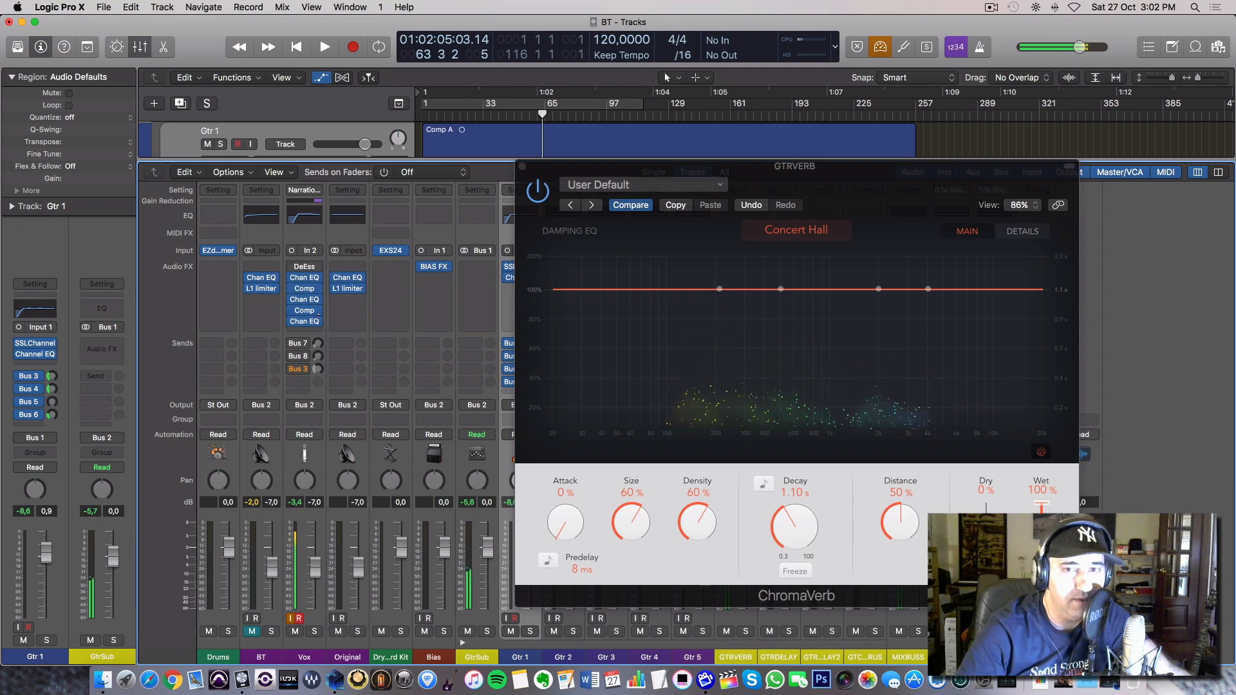
mouse_move(319, 314)
left_mouse_down()
mouse_move(323, 391)
mouse_move(318, 314)
left_mouse_up()
left_click(522, 166)
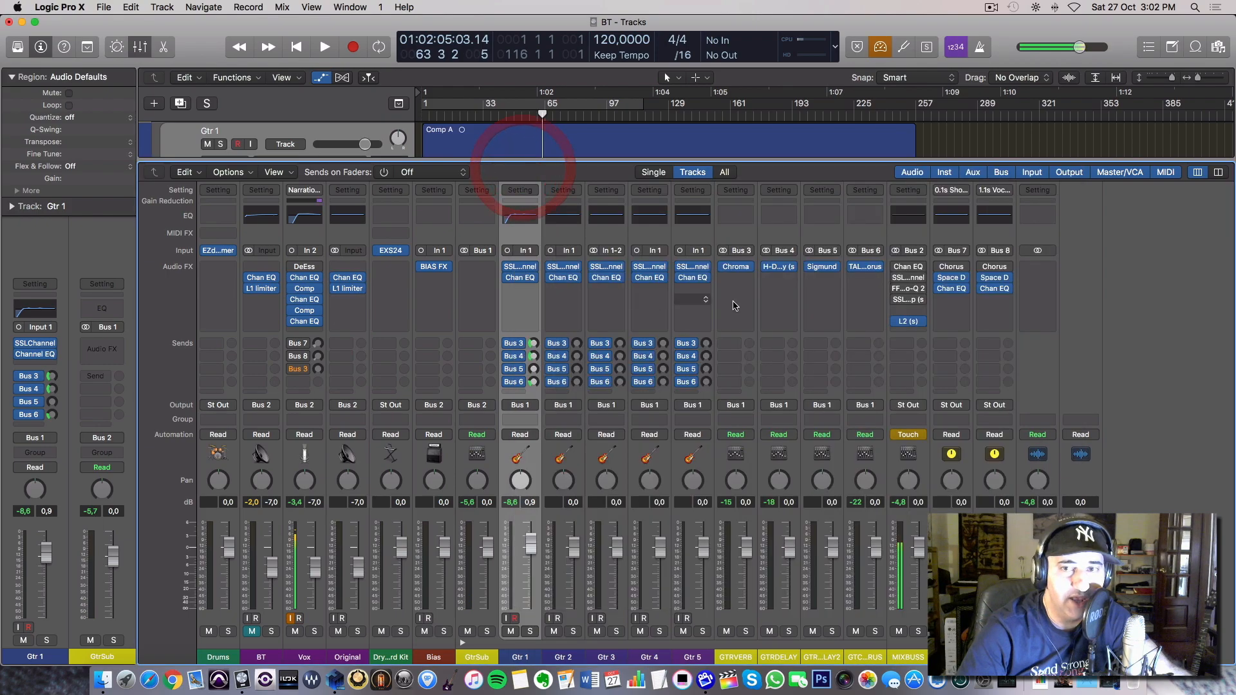
Open the H-Delay plug-in on the GTRDELAY channel, move its window to review the delay settings, and close it.
left_click(778, 266)
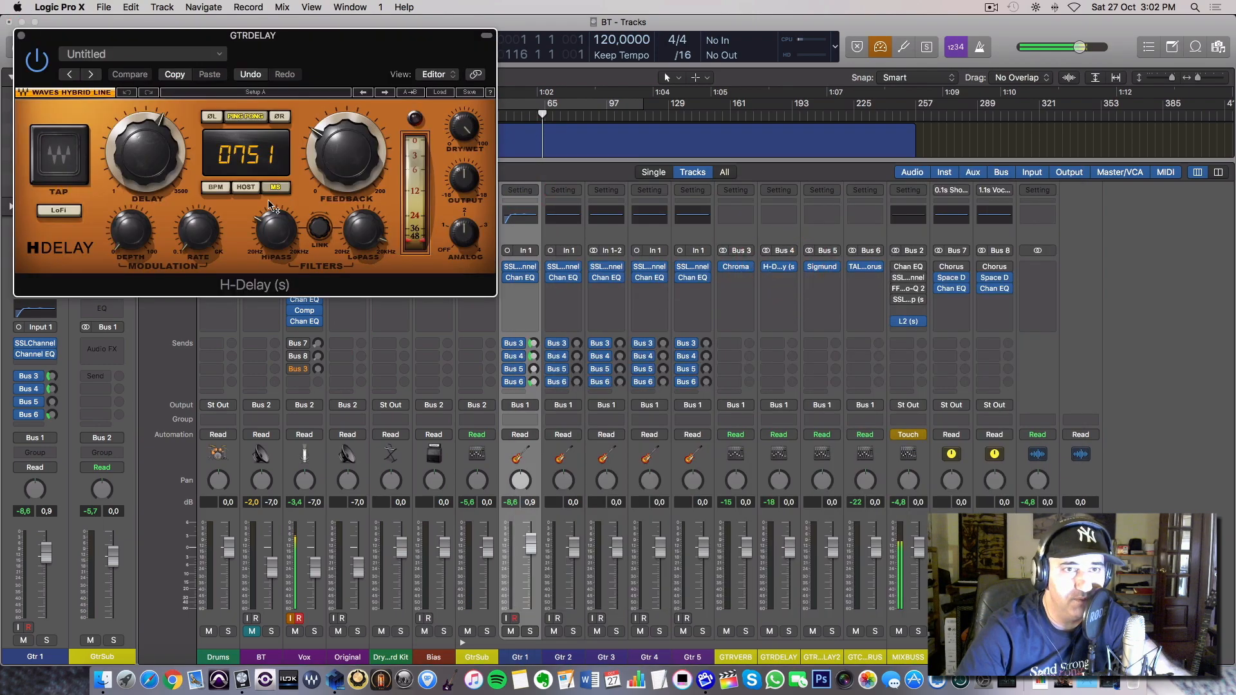
left_click_drag(317, 74, 622, 170)
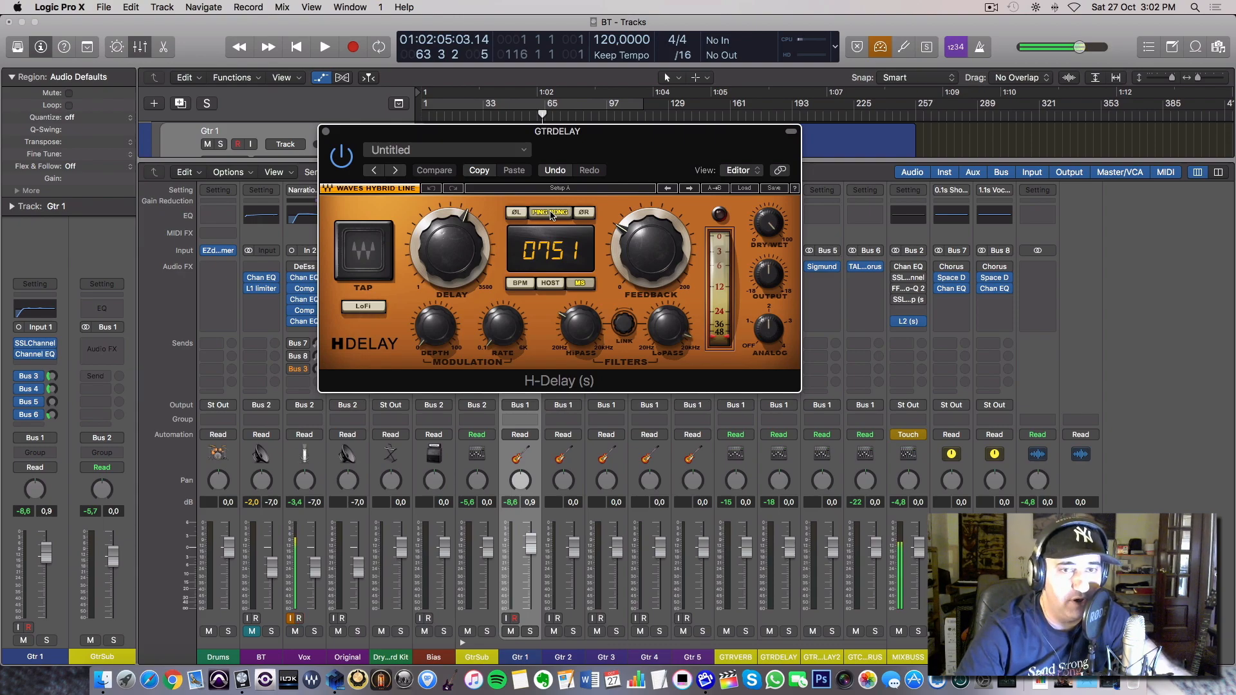
left_click(325, 132)
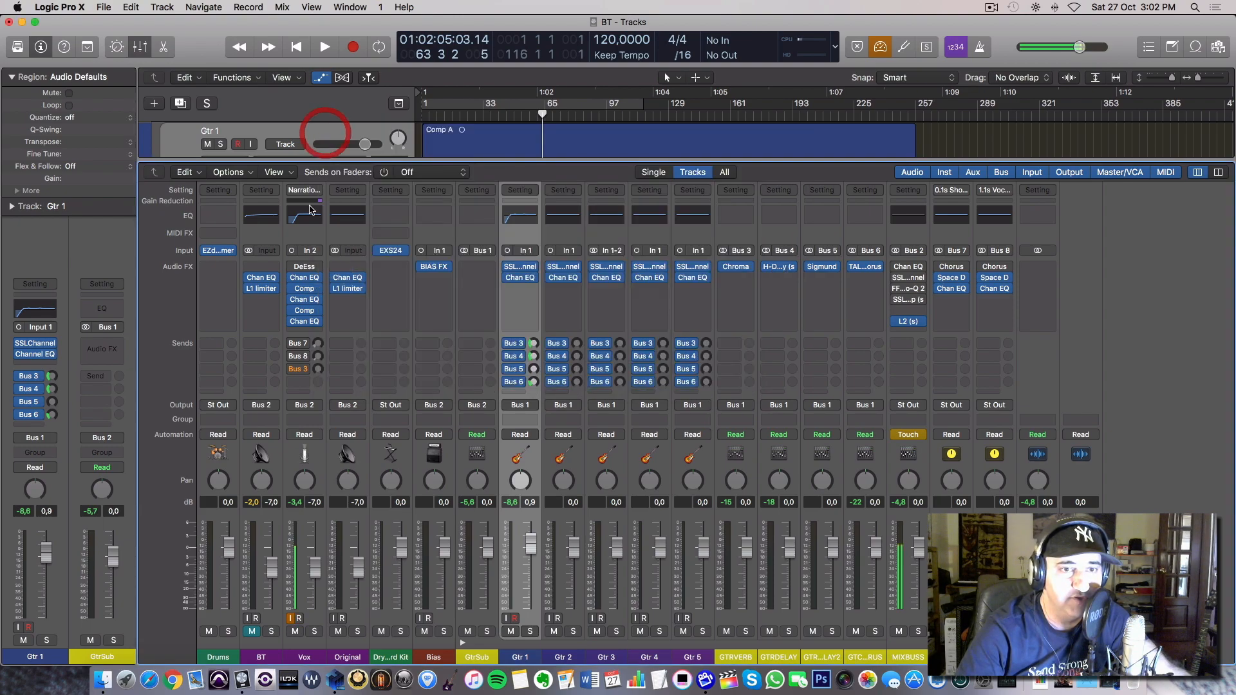
Add a Bus 4 (GTRDELAY) send to the Vox channel and adjust its level to demonstrate the delay on the voice.
left_click(300, 383)
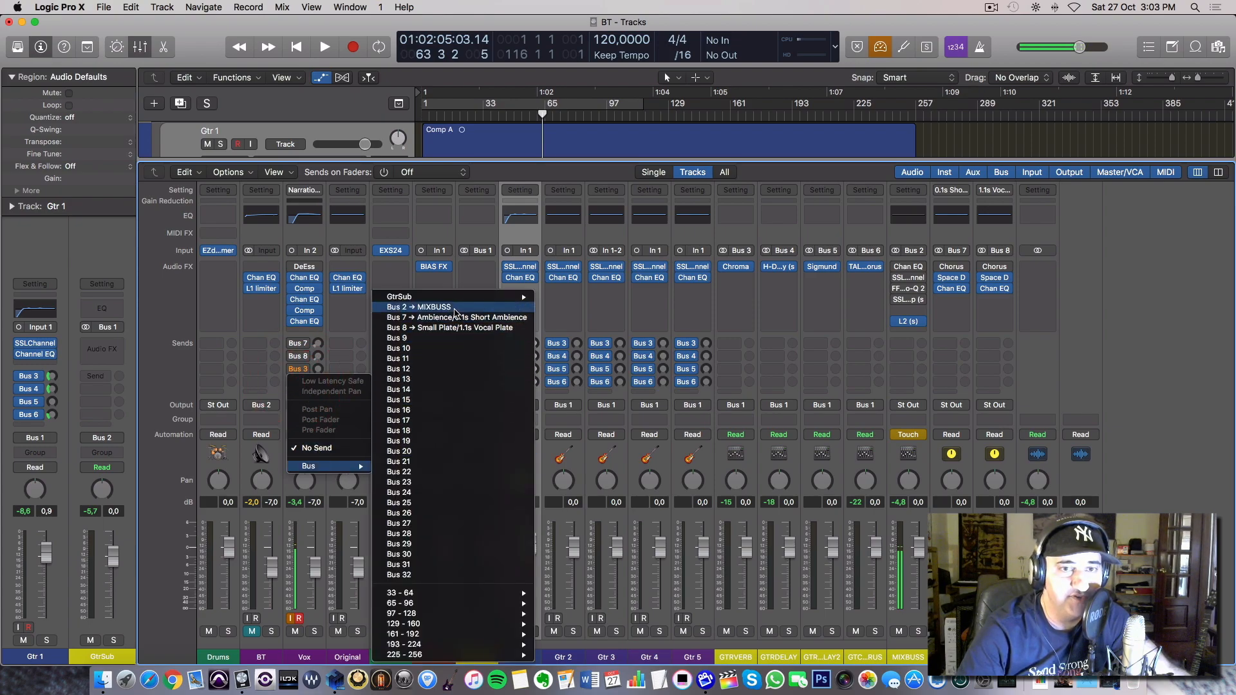
mouse_move(492, 298)
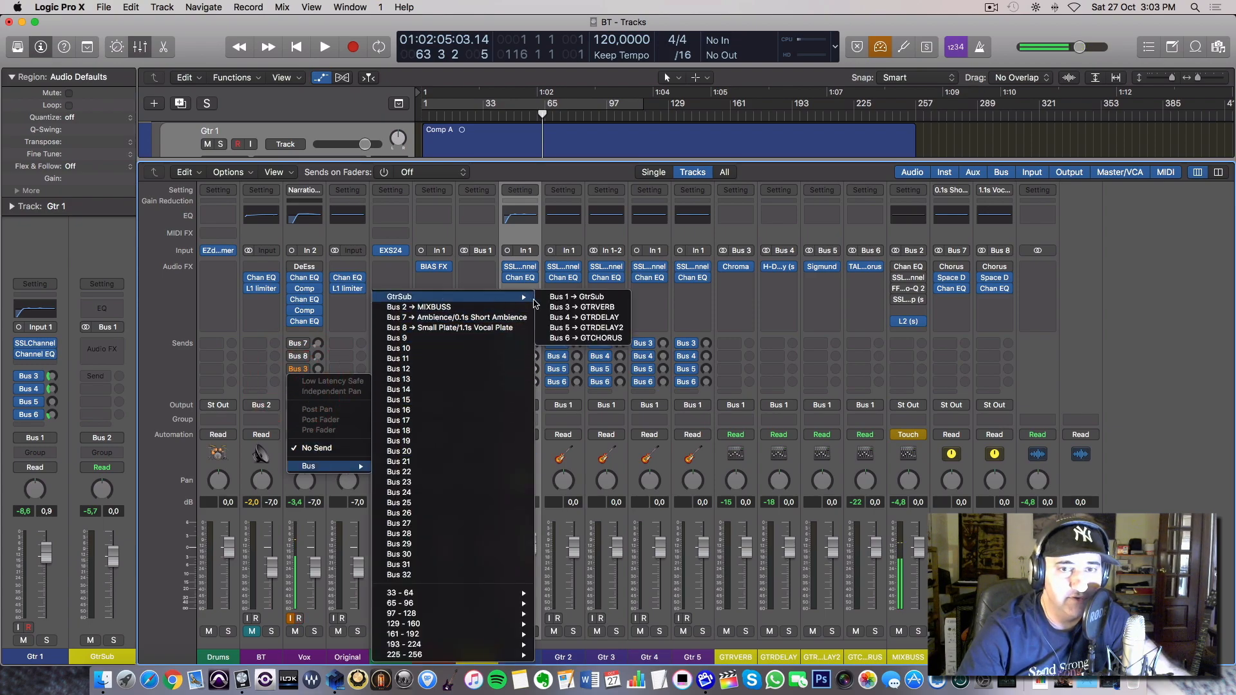
left_click(607, 317)
left_click(317, 382)
left_click_drag(317, 381, 316, 379)
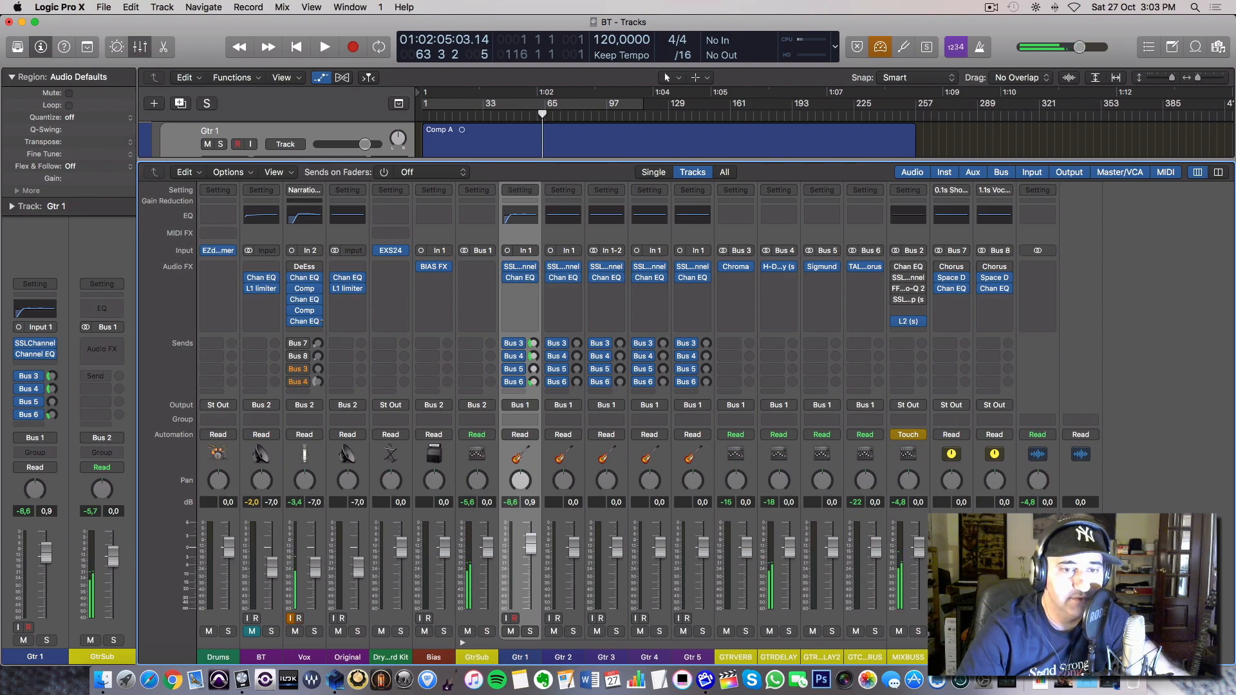
left_click_drag(317, 379, 317, 380)
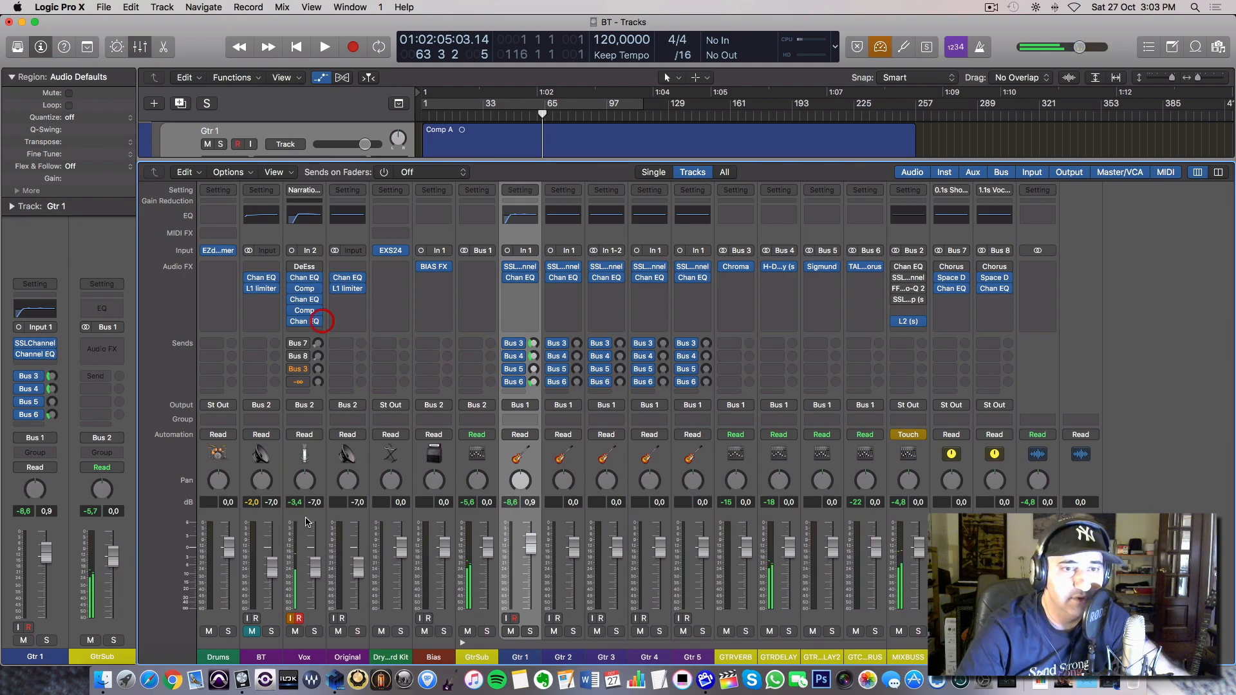
Open the TAL-Chorus-LX plug-in on the GTCHORUS channel and add a Bus 6 (GTCHORUS) send to the Vox channel.
left_click(867, 271)
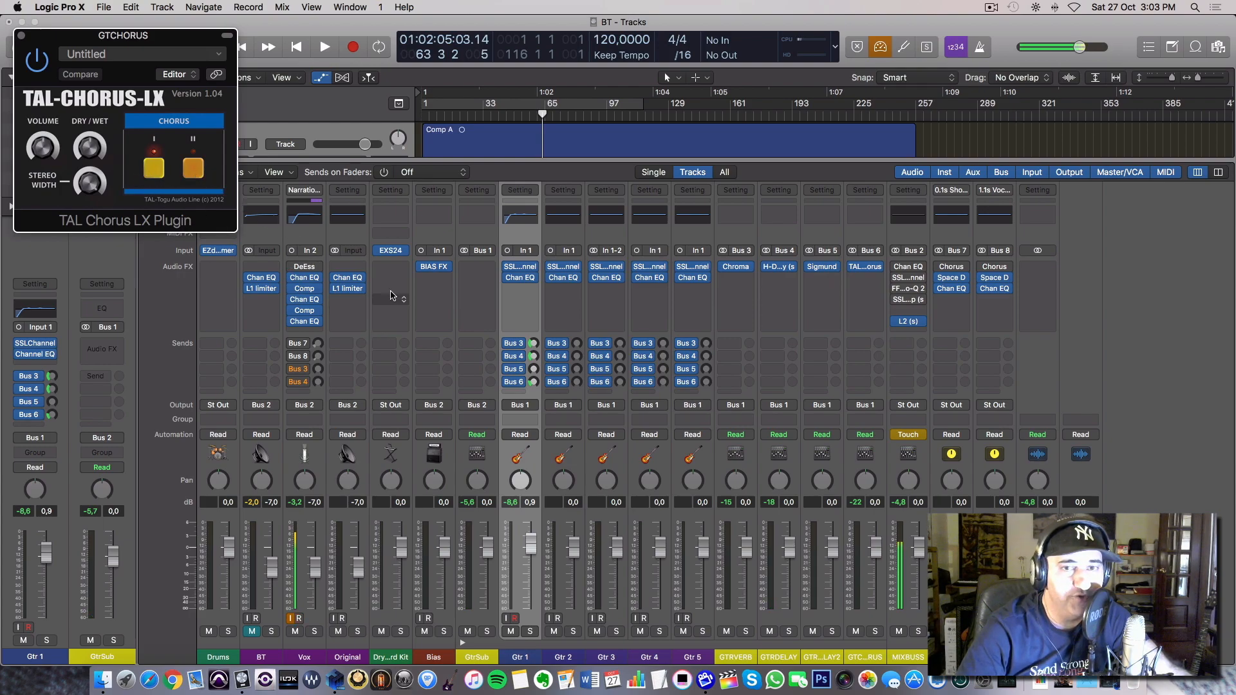
left_click(533, 359)
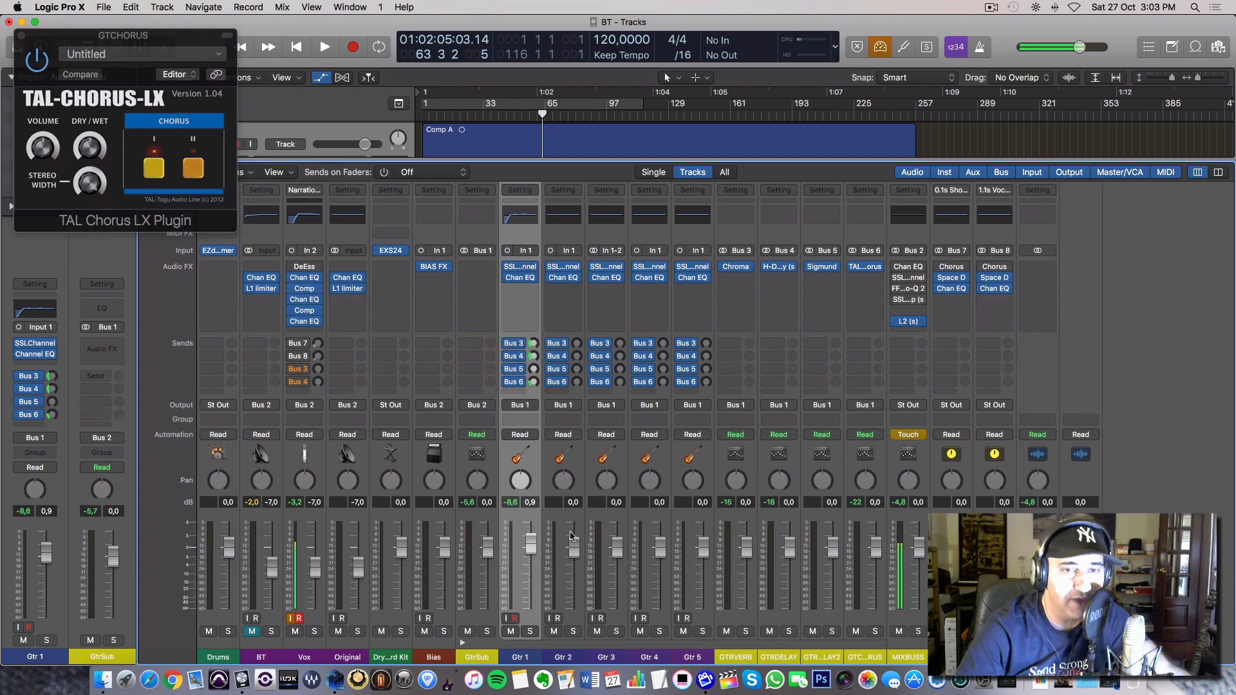
left_click(294, 394)
mouse_move(322, 479)
mouse_move(443, 300)
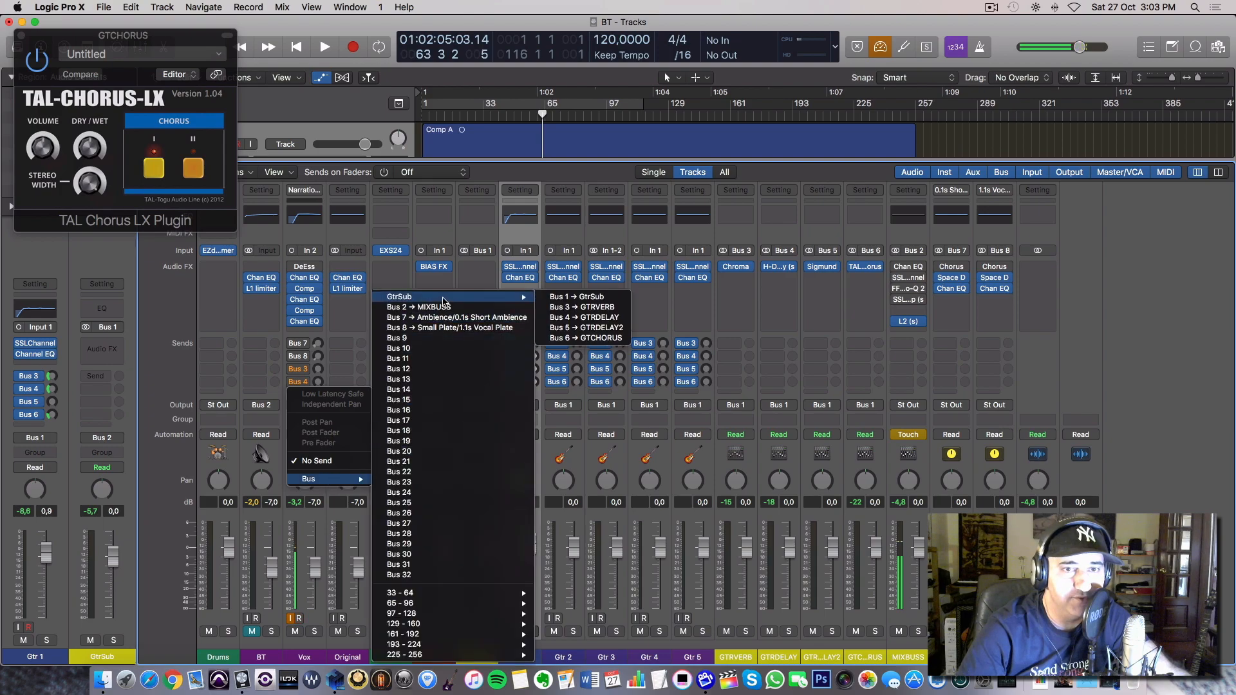
left_click(603, 337)
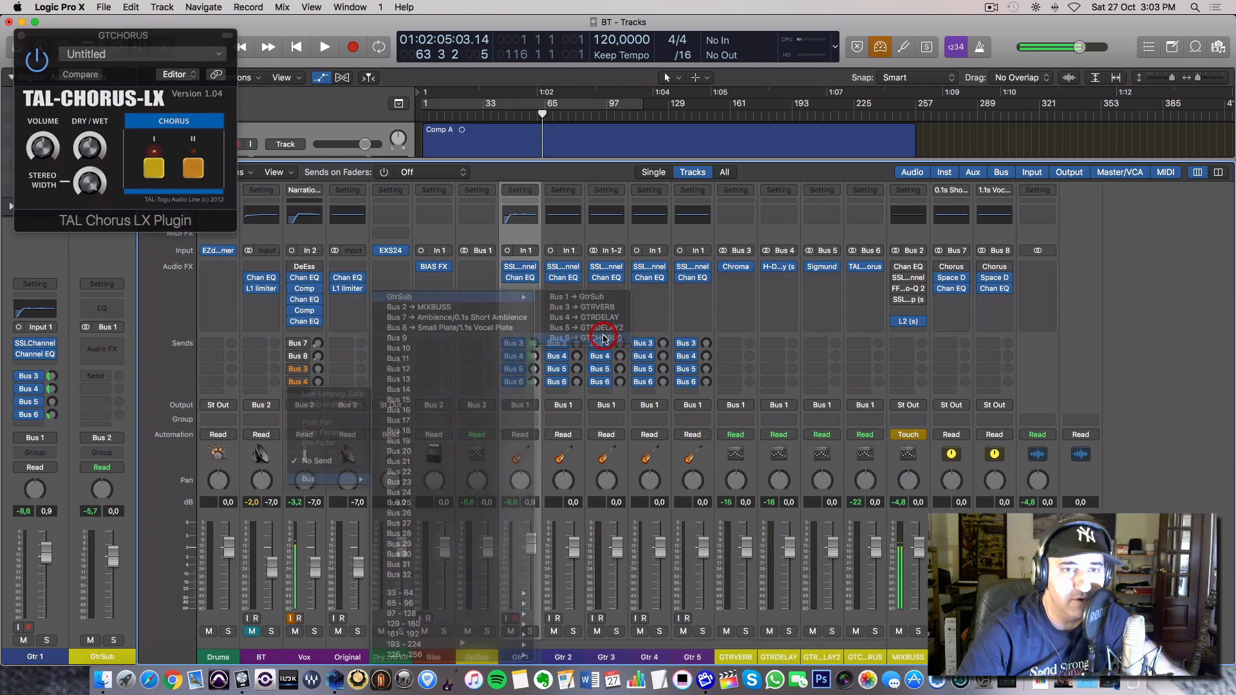
Adjust the Vox channel's Bus 6 send level to demonstrate the chorus on the voice, and close the TAL-Chorus-LX window.
left_click_drag(315, 385, 316, 395)
left_click_drag(329, 288, 335, 245)
left_click_drag(329, 292, 336, 245)
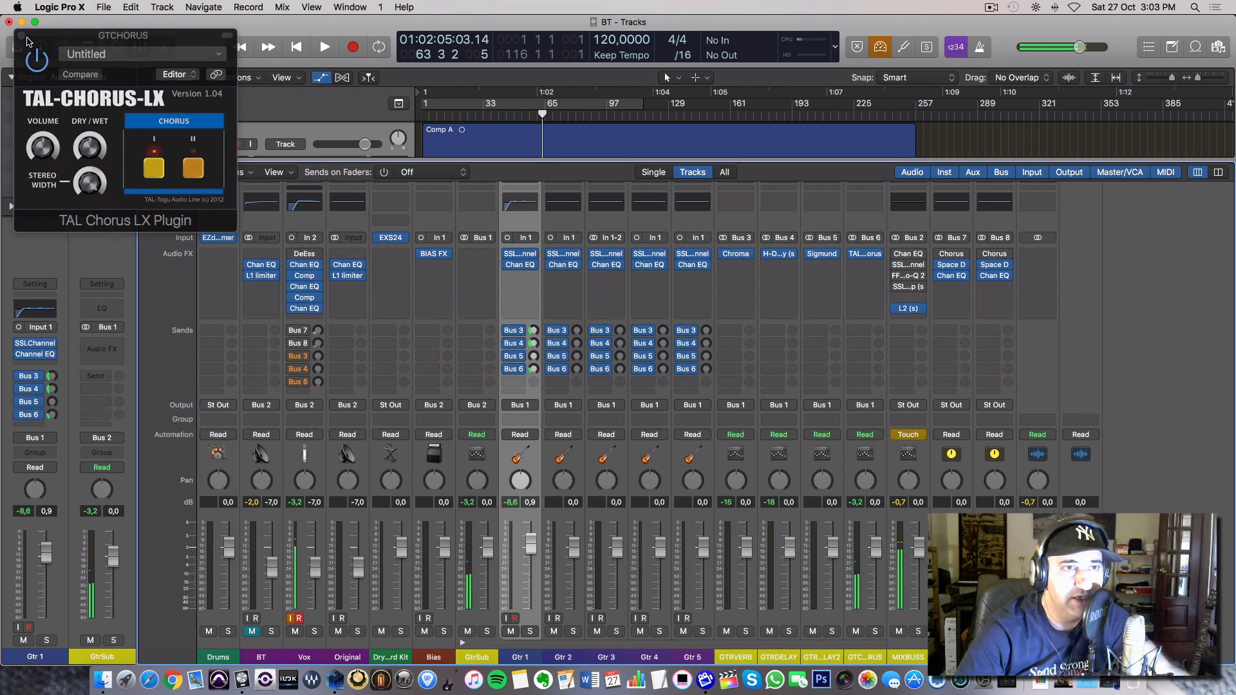
left_click(23, 35)
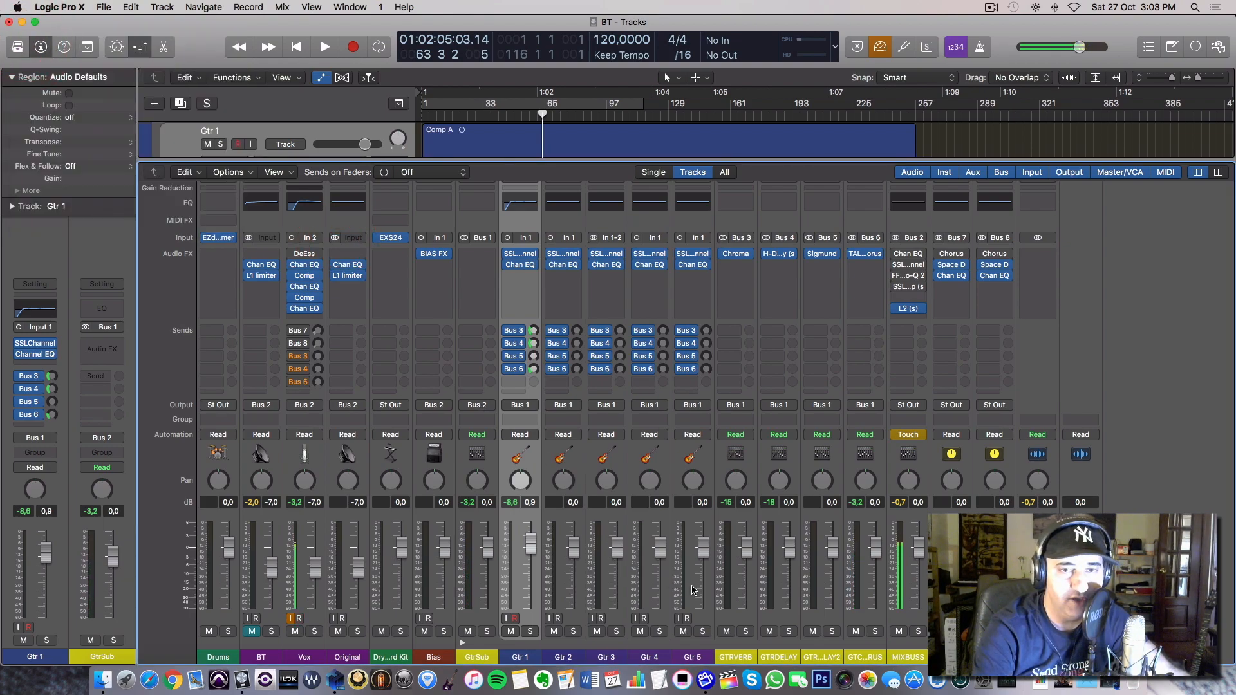
Hide the mixer, return the playhead to the start of the Comp A region at bar 2, and play the processed guitar.
key("x")
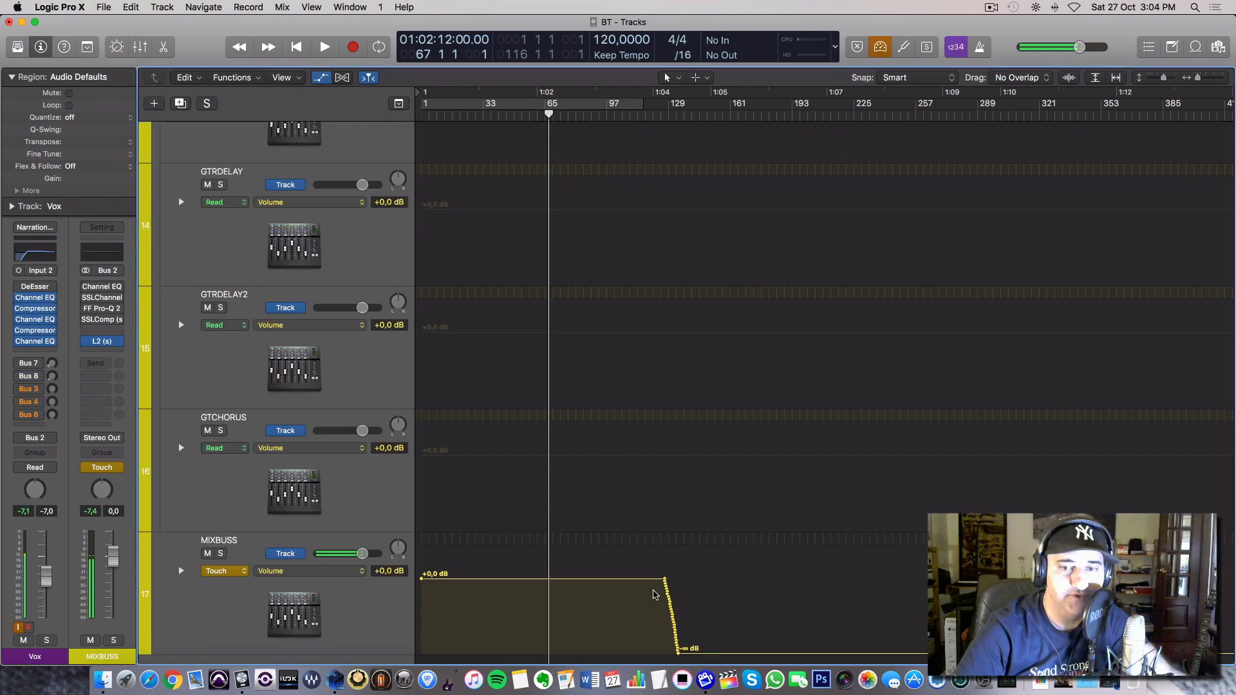
scroll(534, 470, "up", 15)
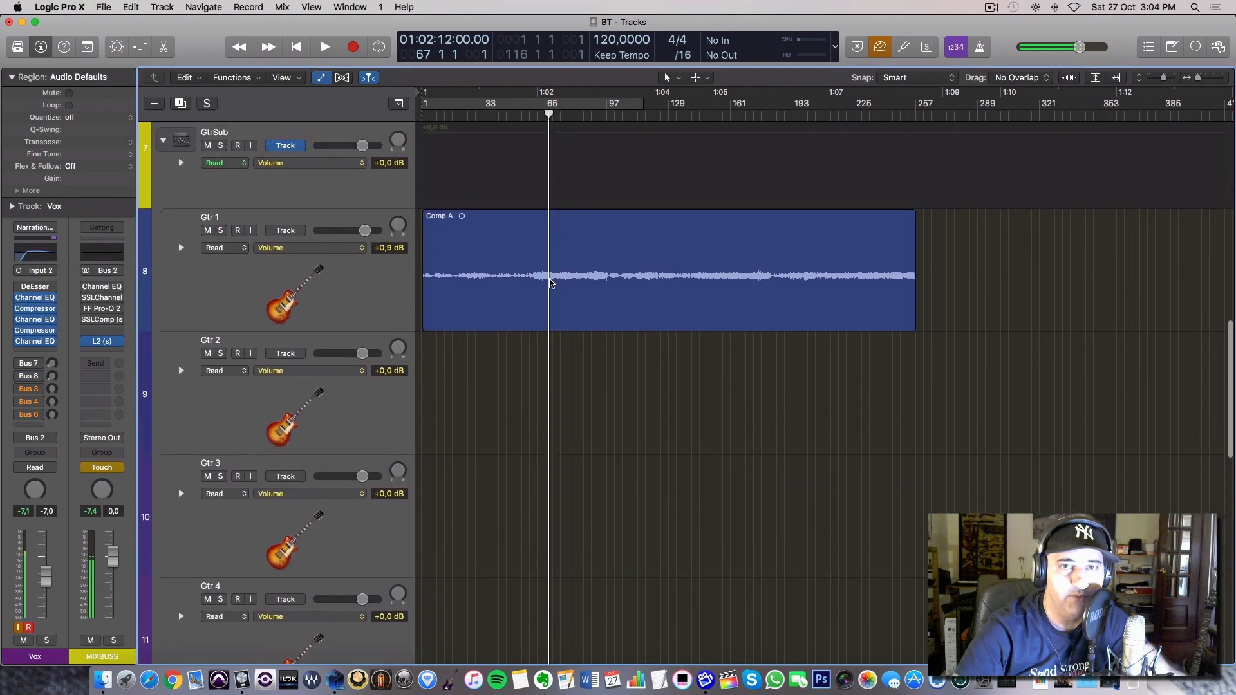
left_click_drag(548, 129, 423, 127)
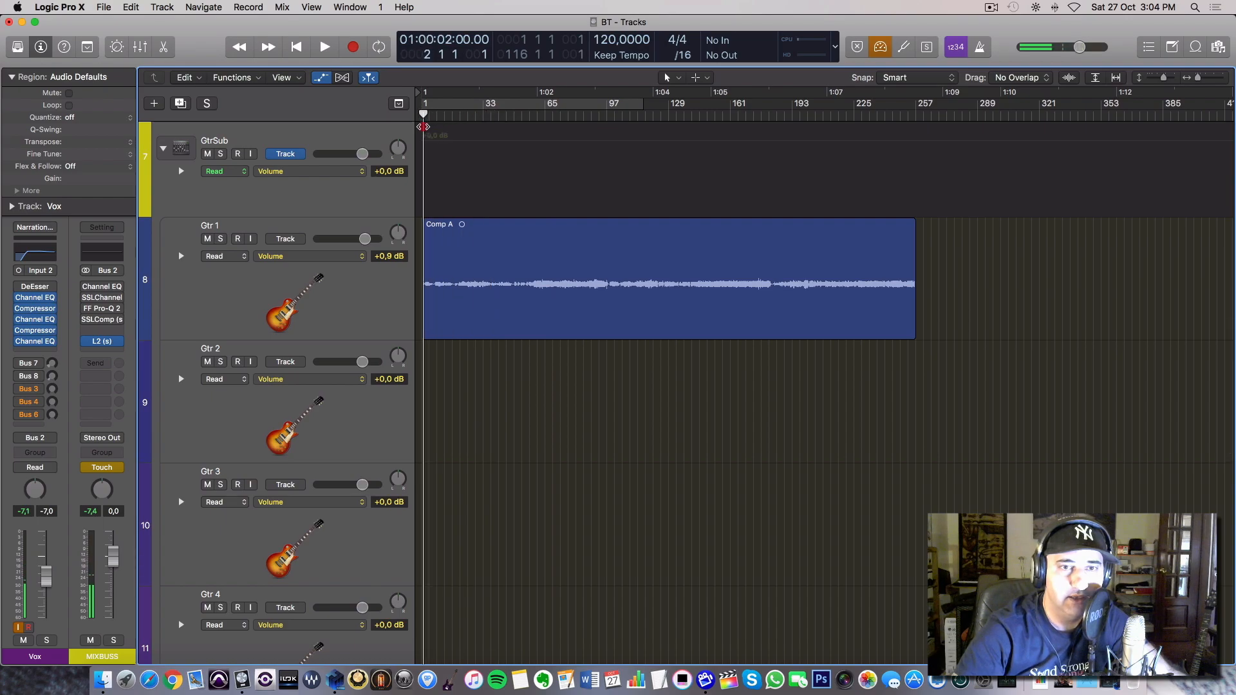
key("space")
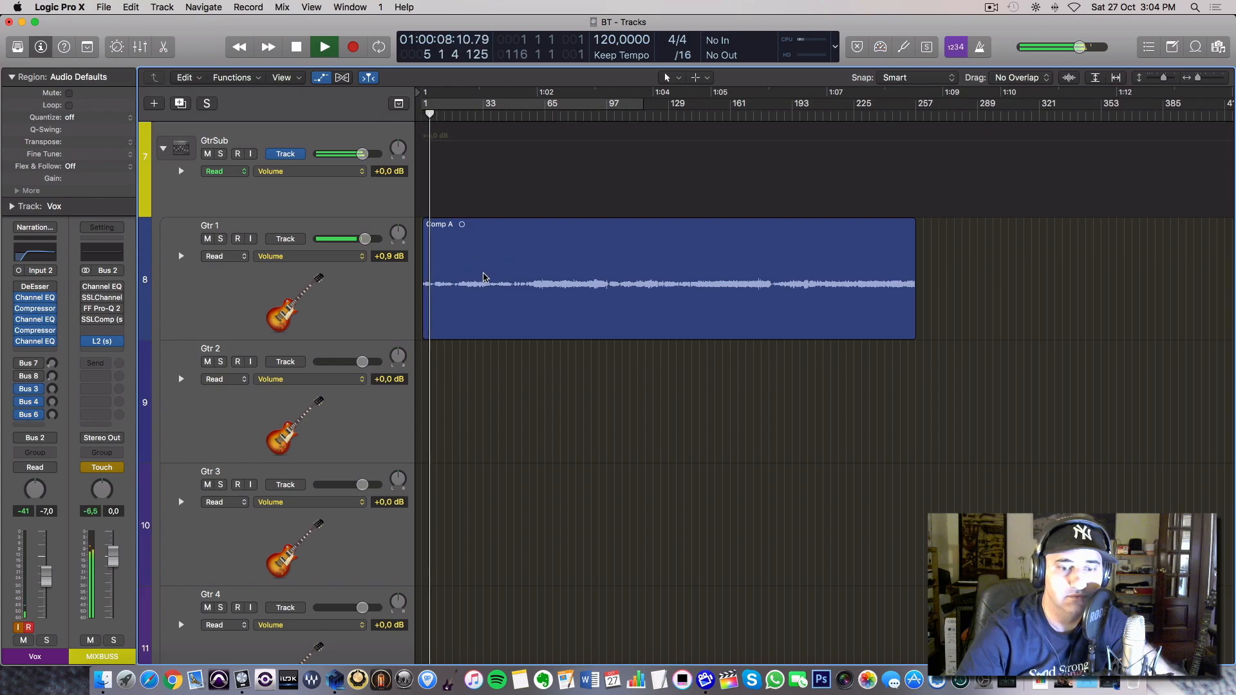
key("space")
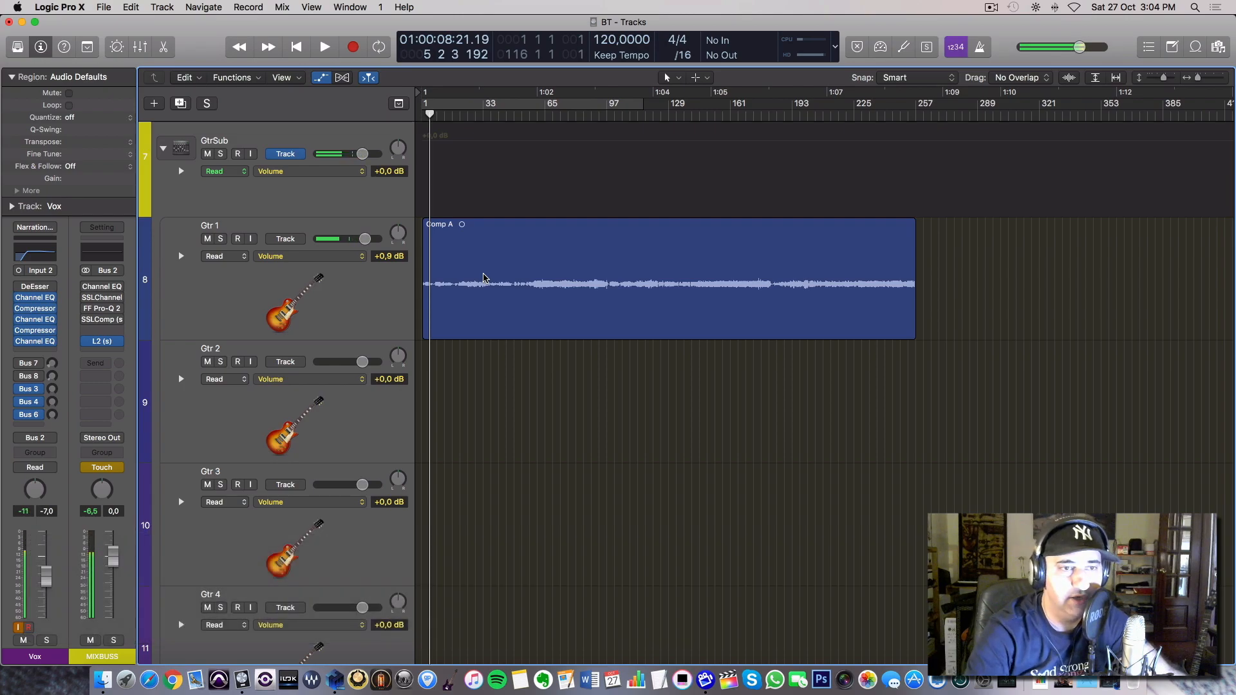
key("space")
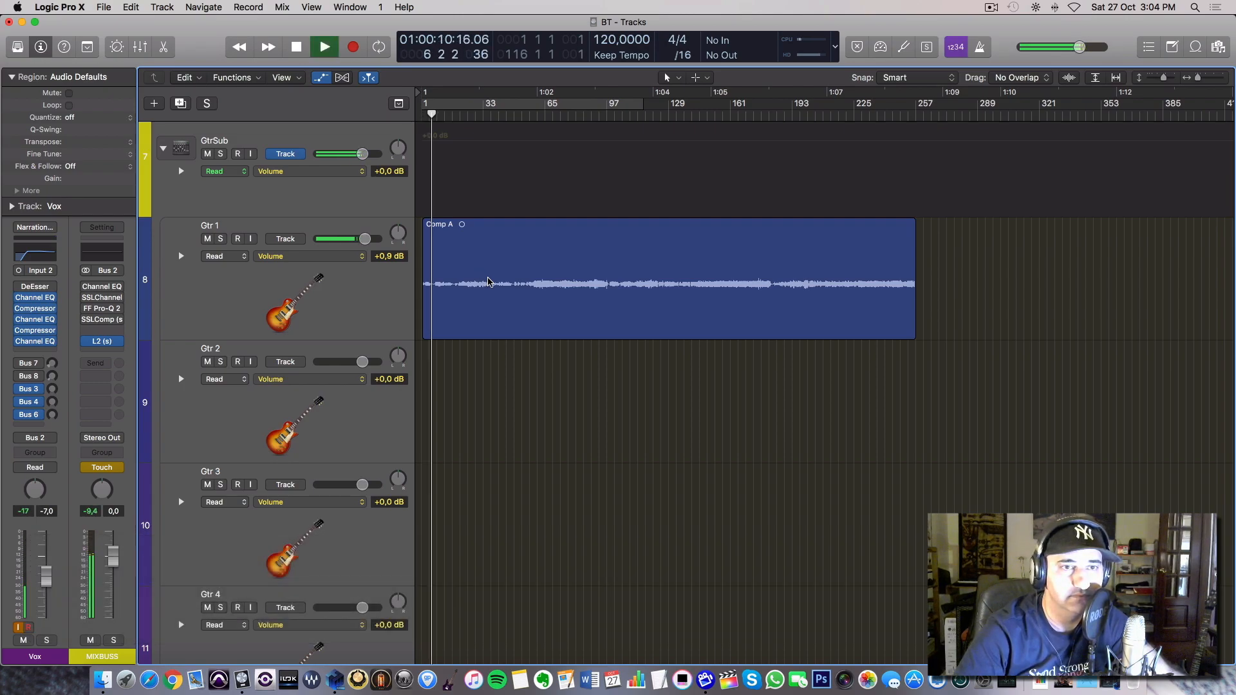
Stop playback and bypass the SSLChannel, the Channel EQ and the Bus 3, 4, 5 and 6 sends on Gtr 1.
left_click(369, 306)
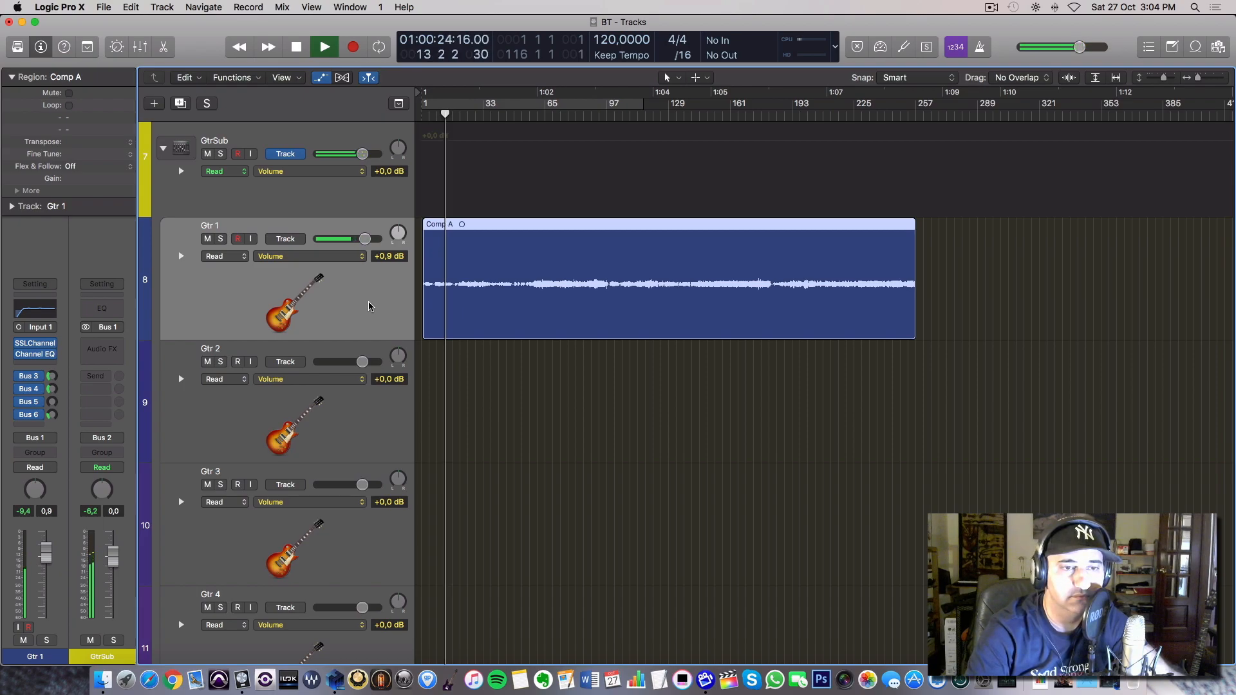
key("space")
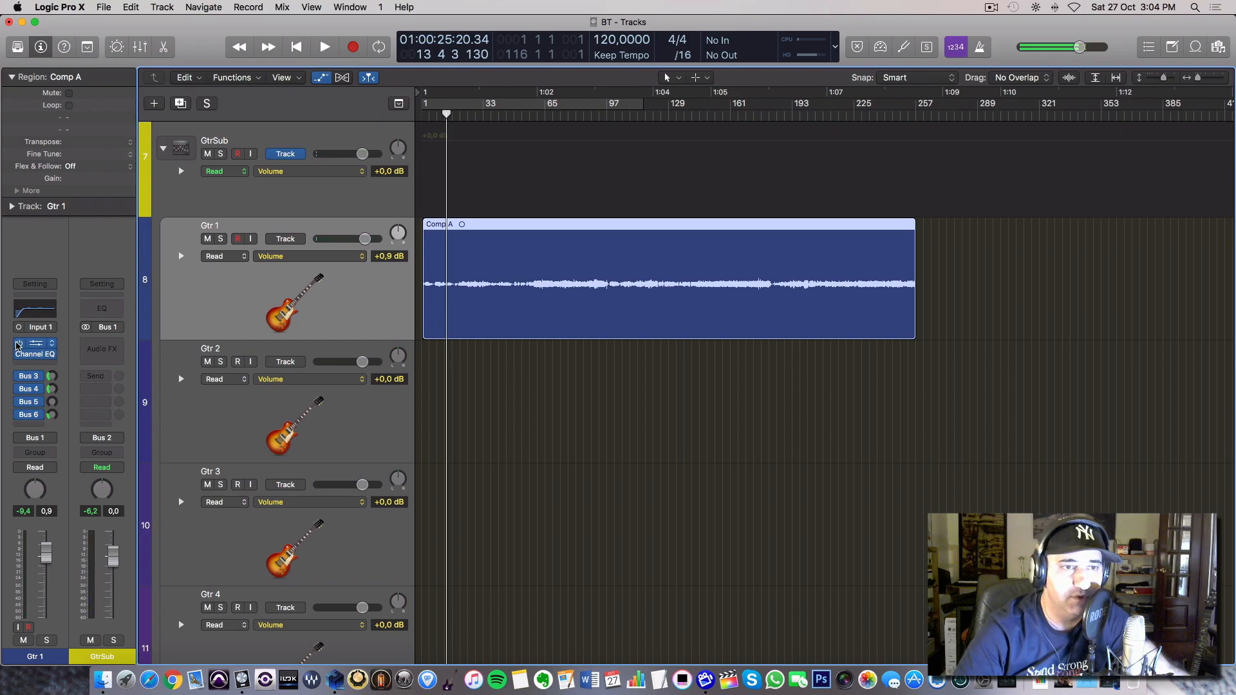
left_click(19, 343)
left_click(20, 354)
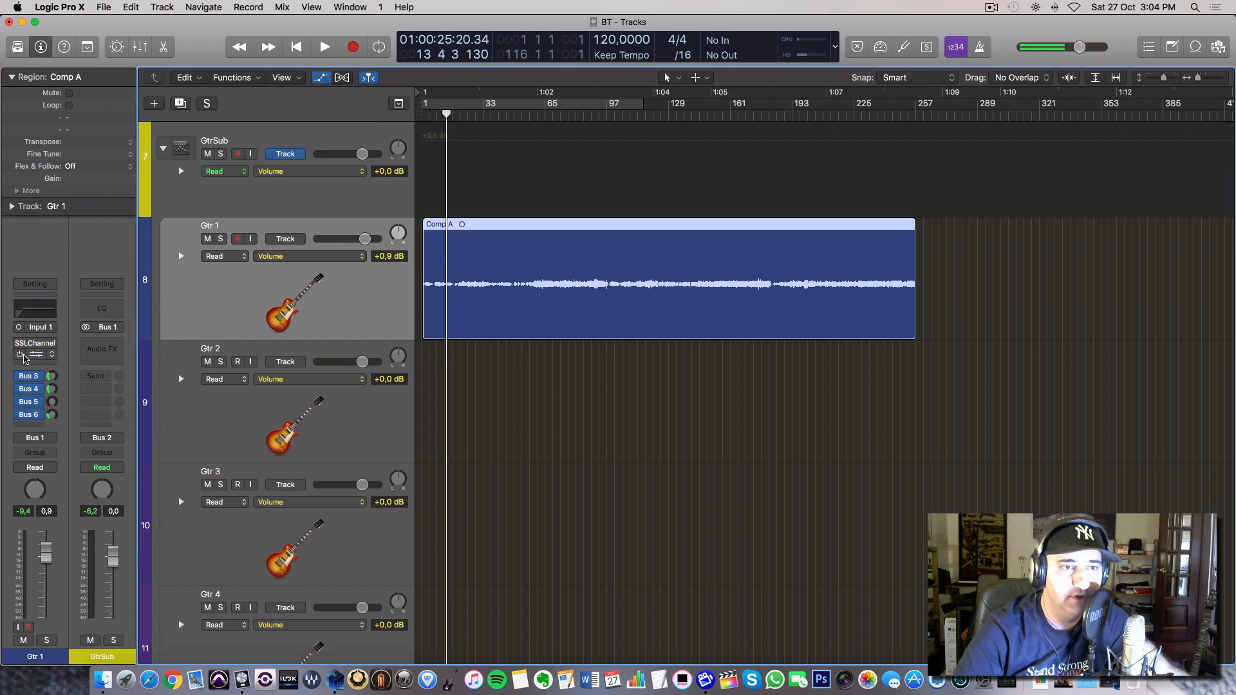
mouse_move(20, 377)
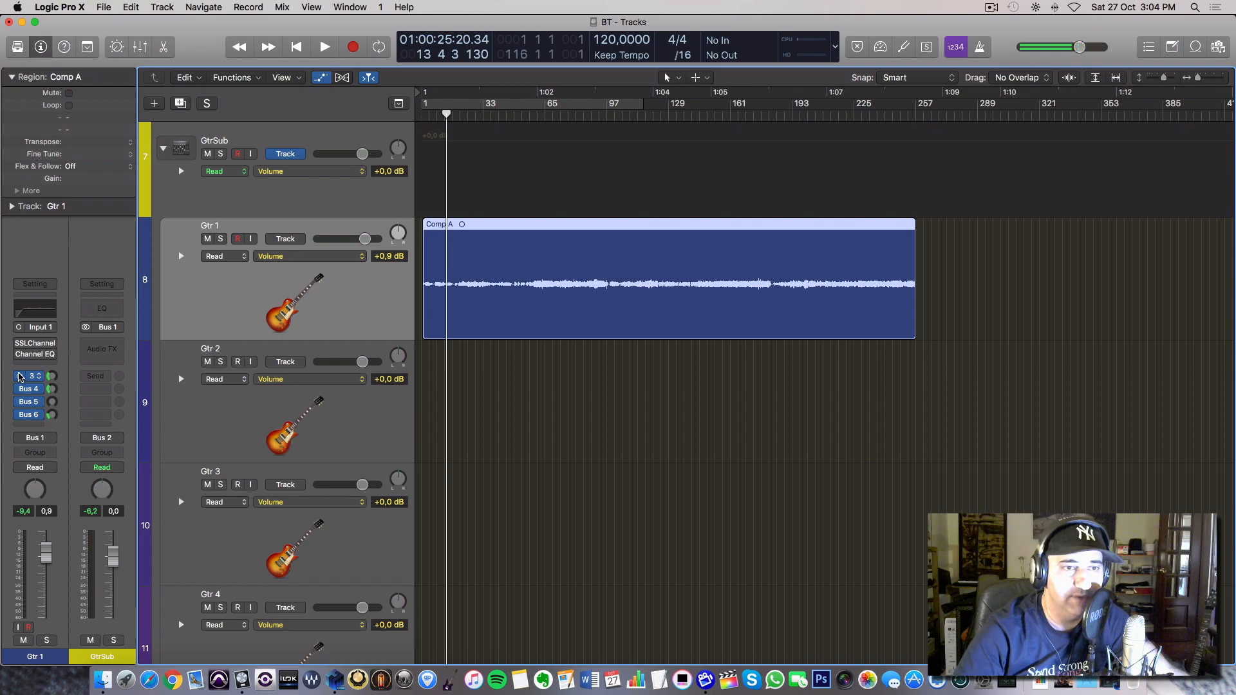
left_click_drag(19, 376, 19, 415)
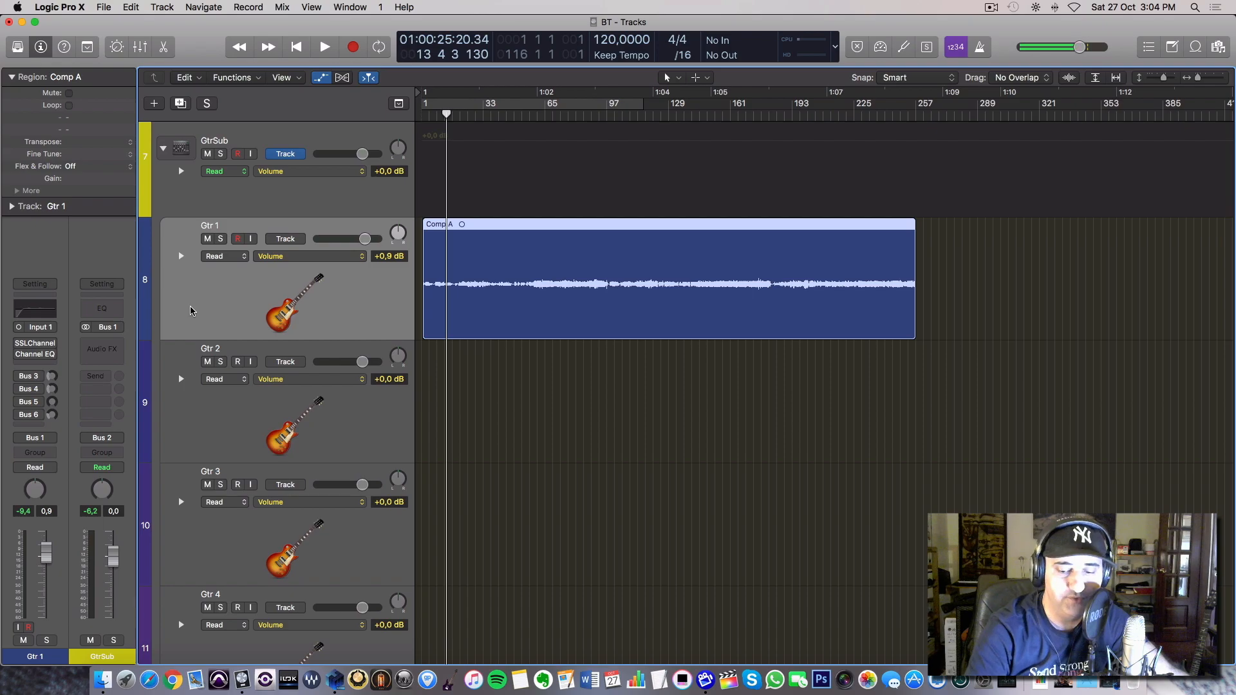
Rewind to the beginning of the guitar region, play Gtr 1 without any processing, and stop playback.
key("comma")
key("comma")
key("comma")
key("comma")
key("comma")
key("comma")
key("comma")
key("comma")
key("comma")
key("comma")
key("comma")
key("space")
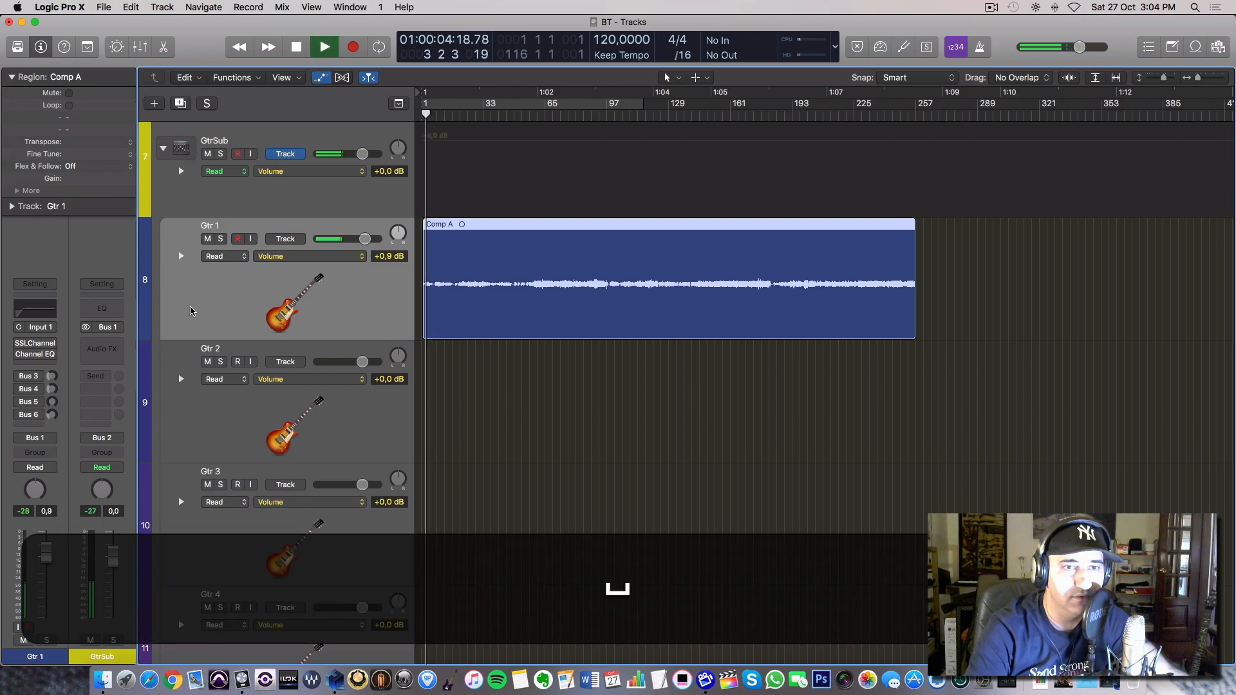
mouse_move(37, 342)
key("space")
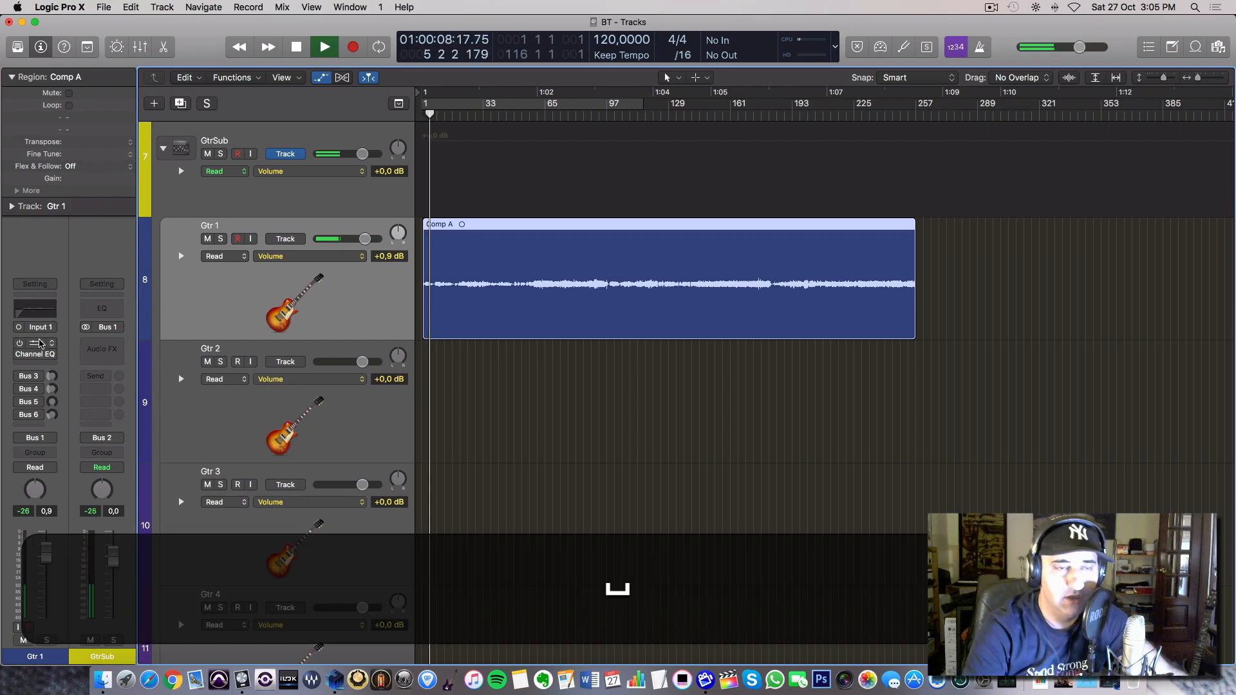
Re-enable the SSLChannel on Gtr 1, audition the guitar with only that plug-in active, and close its window.
left_click(38, 343)
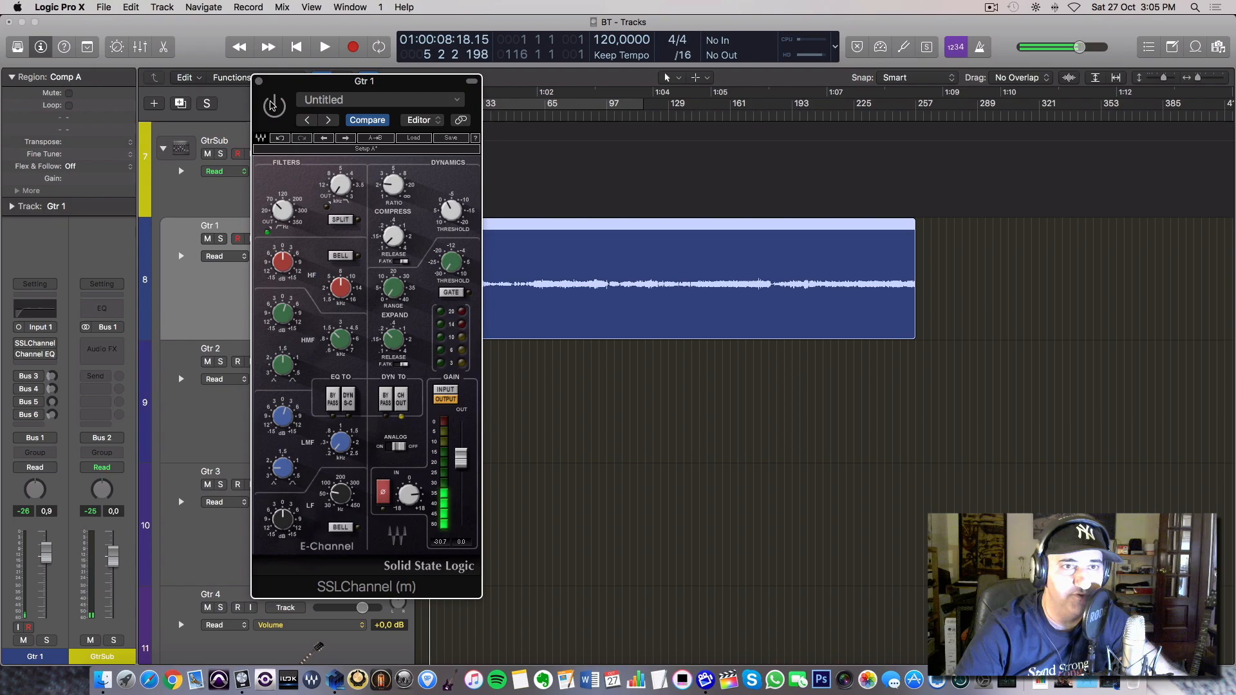
key("space")
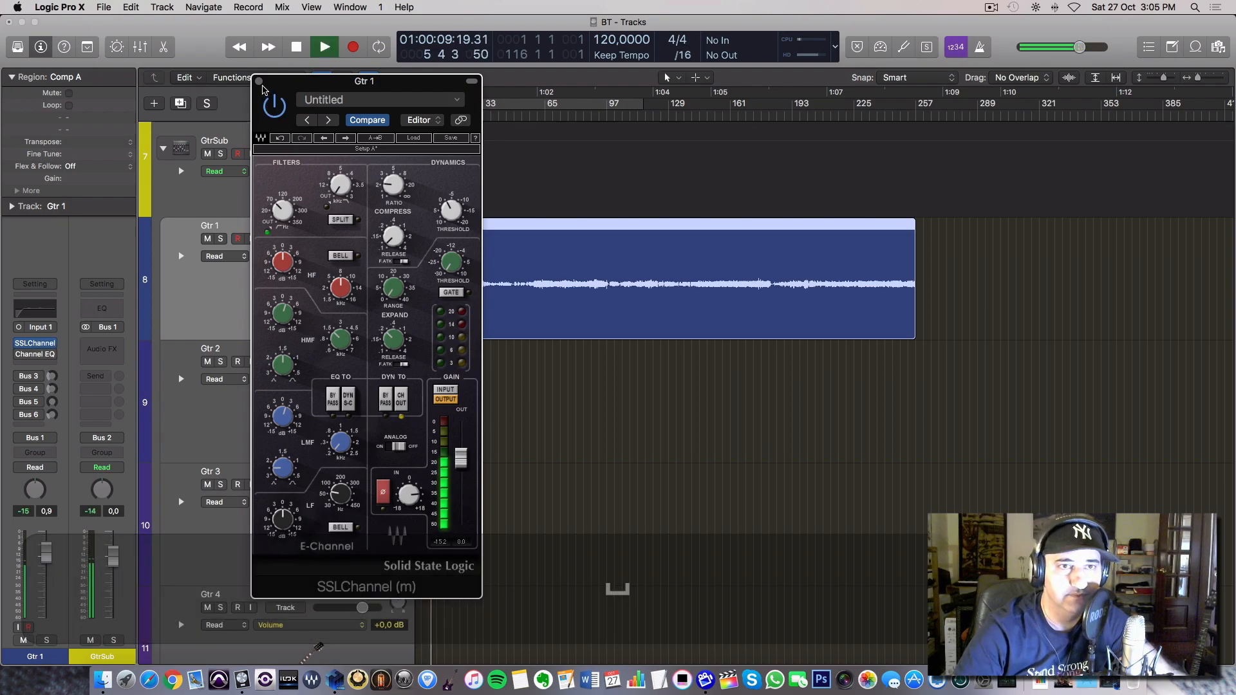
left_click(259, 81)
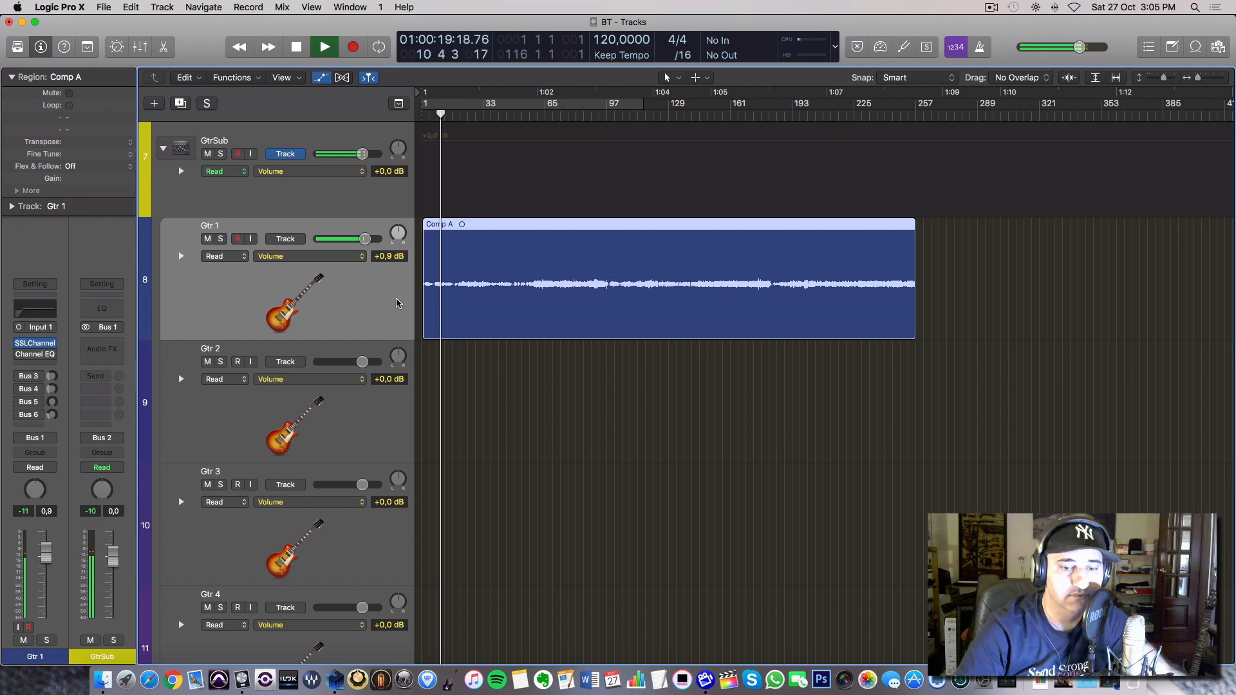
key("space")
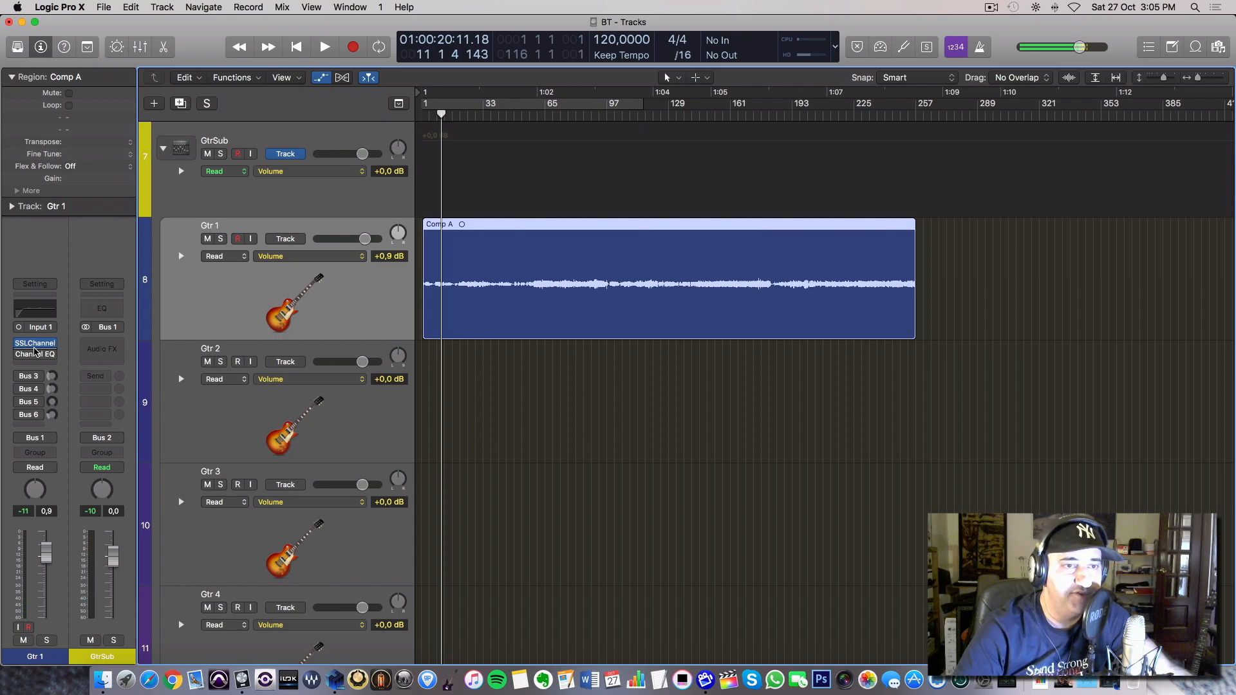
Re-enable the Bus 3, Bus 4 and Bus 6 sends on Gtr 1, leaving Bus 5 bypassed.
left_click_drag(20, 377, 21, 388)
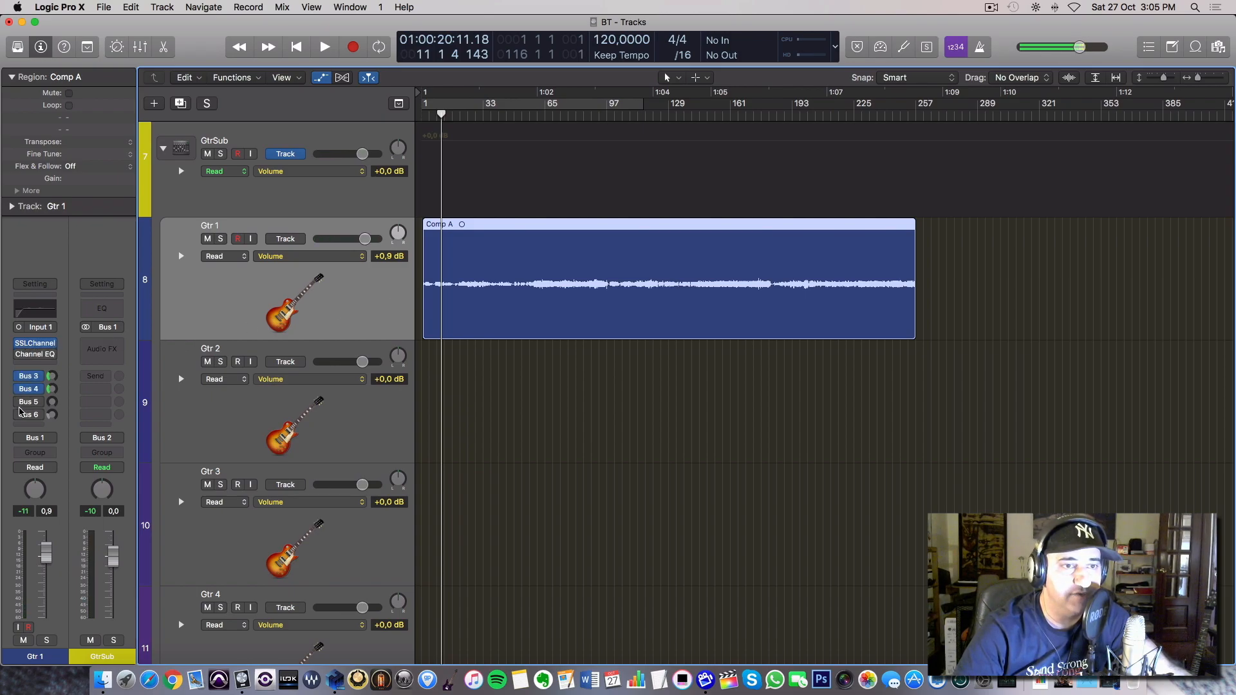
left_click(20, 415)
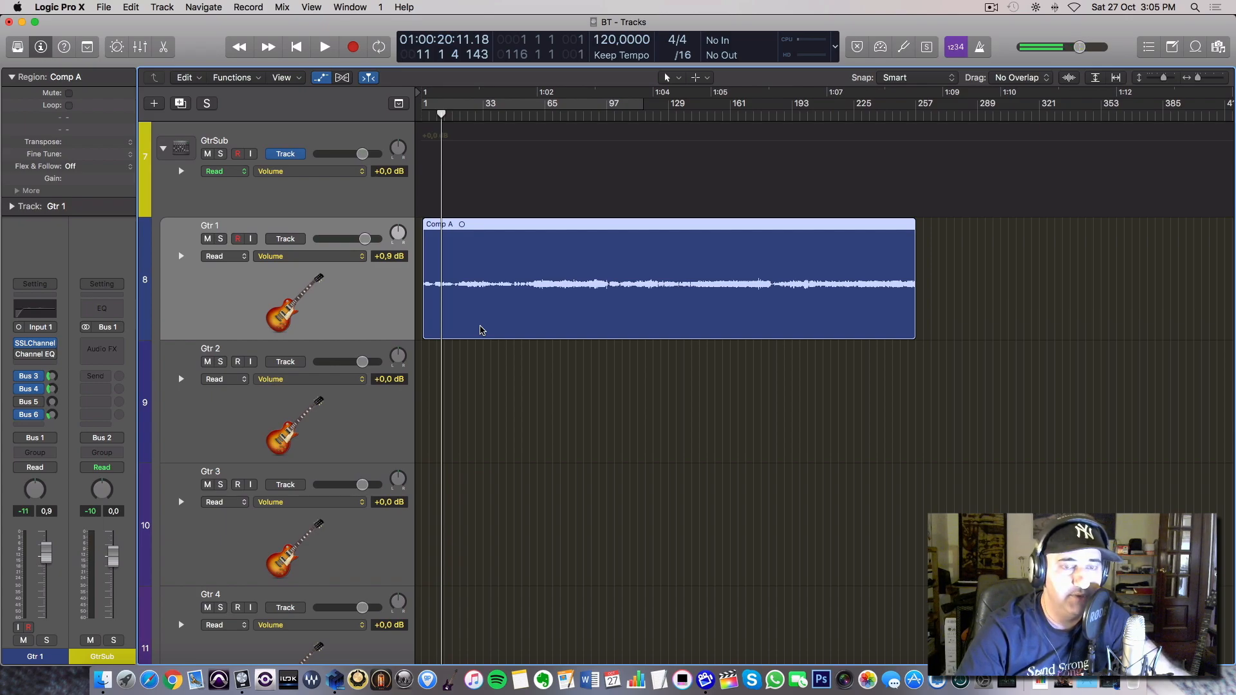
Show the mixer, inspect the L2 Ultramaximizer on the MIXBUSS channel, and close its window.
scroll(480, 330, "up", 15)
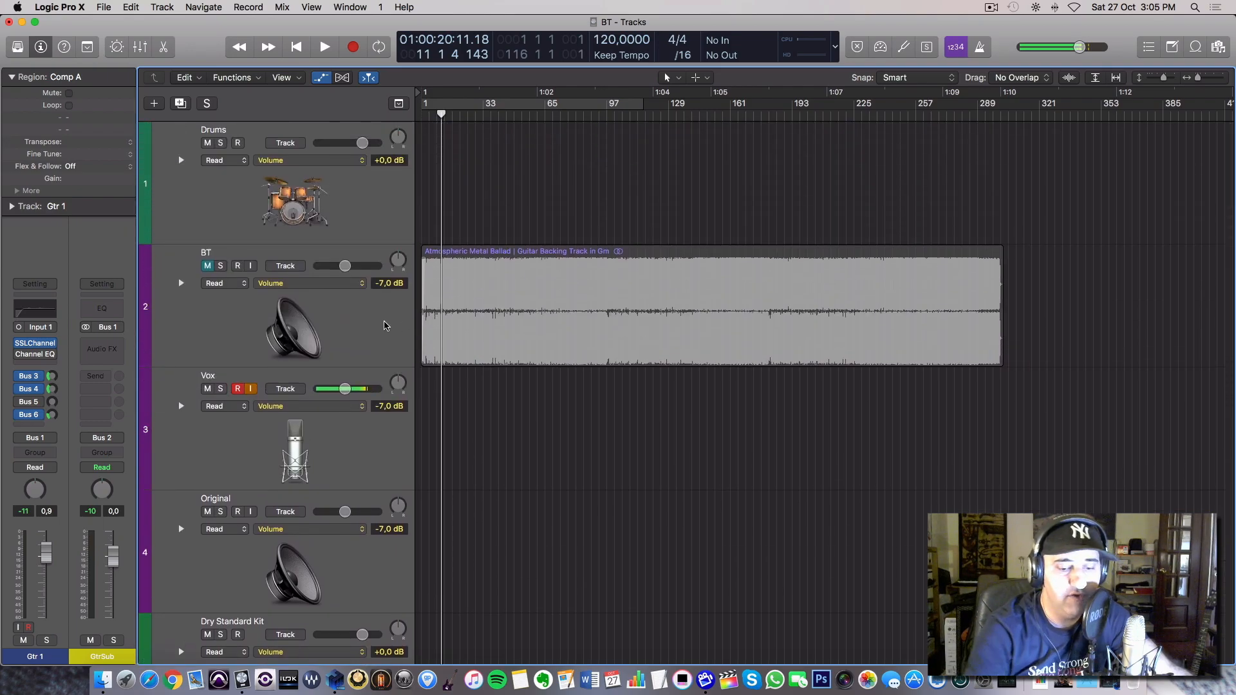
key("x")
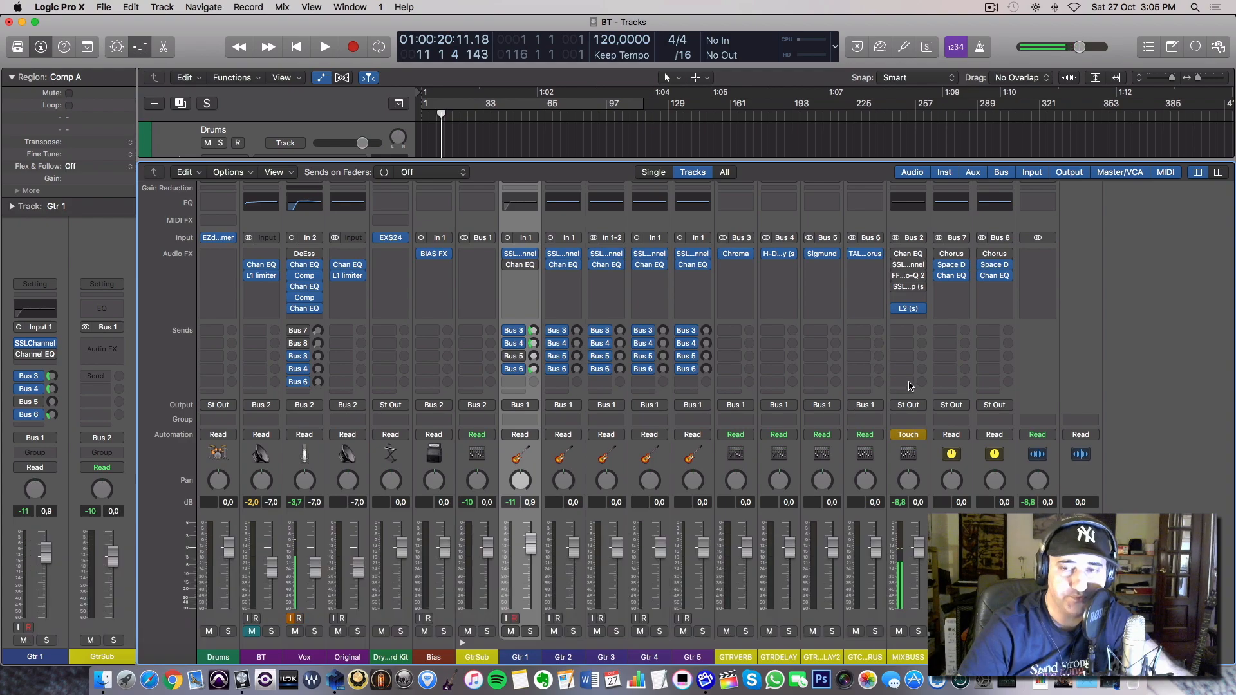
mouse_move(909, 313)
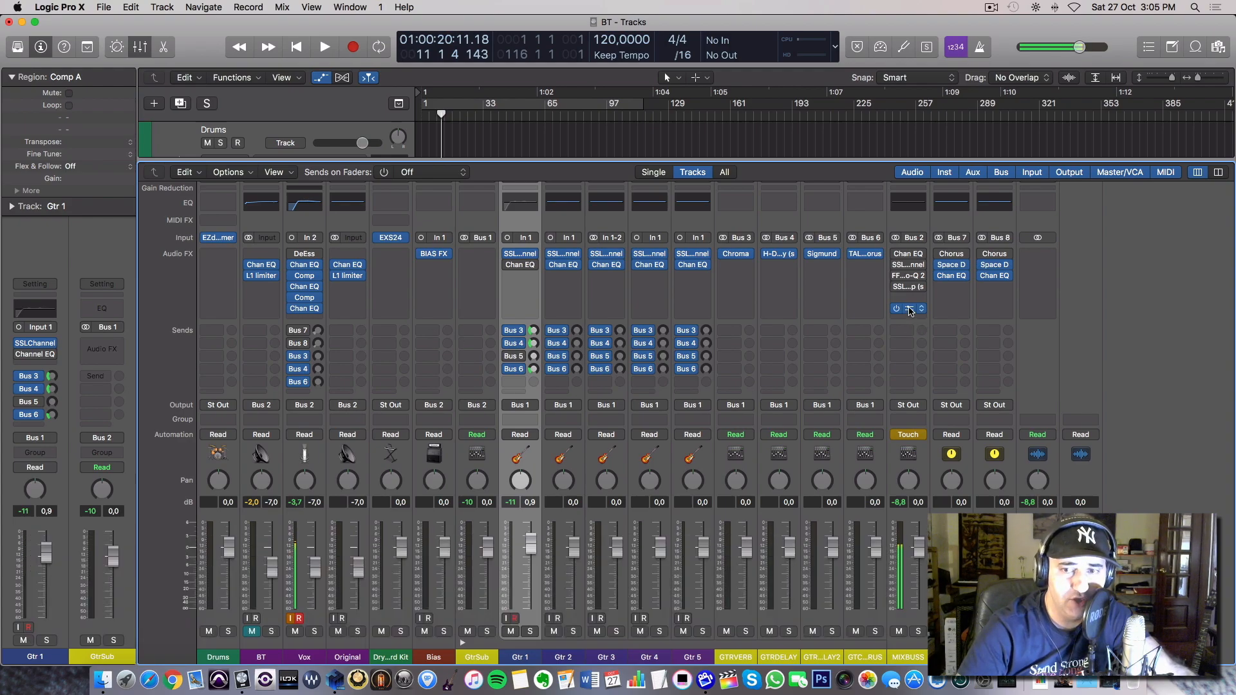
left_click(910, 310)
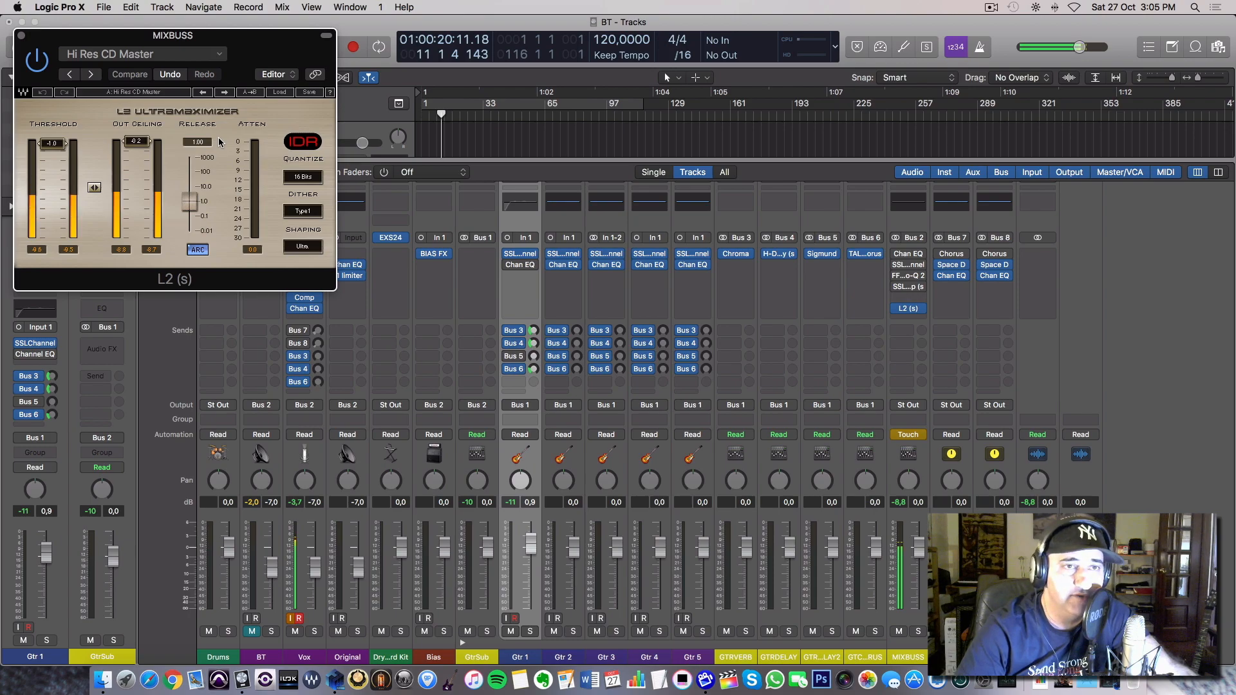
left_click(22, 36)
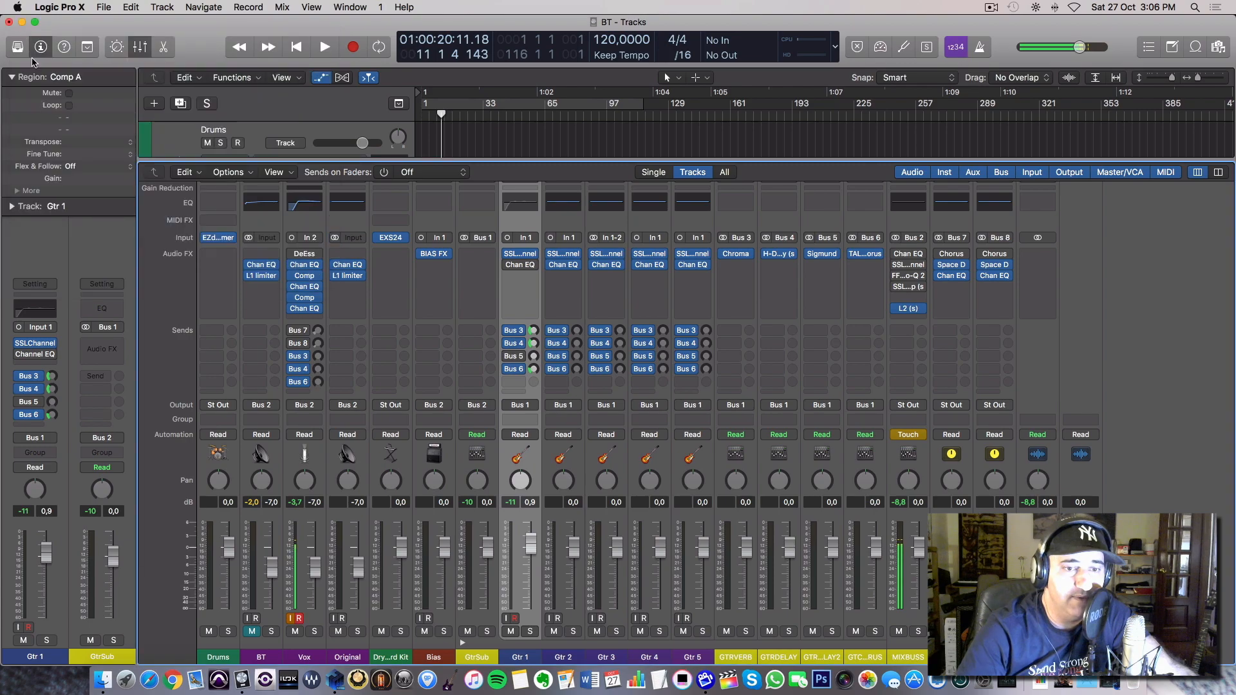
Unmute the BT backing track, start playback, and lower BT to -7.4 dB and Gtr 1 to 0.4 dB.
left_click(252, 633)
key("space")
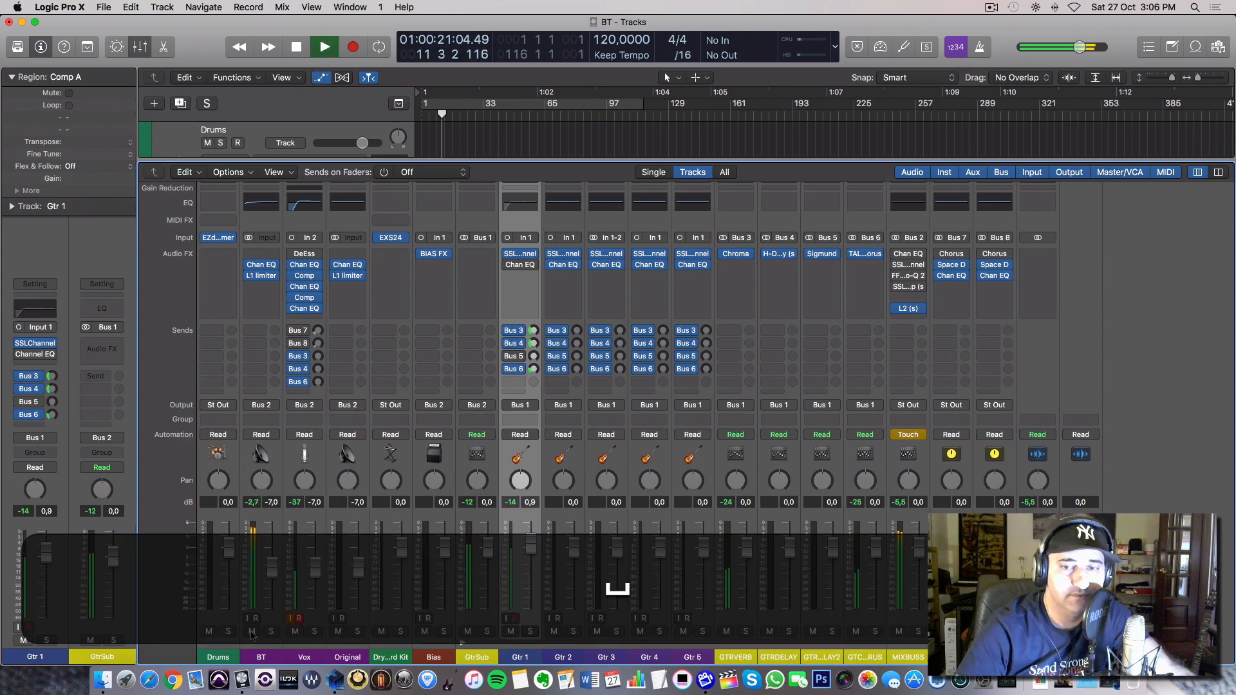
mouse_move(530, 545)
left_mouse_down()
mouse_move(526, 615)
mouse_move(529, 550)
left_mouse_up()
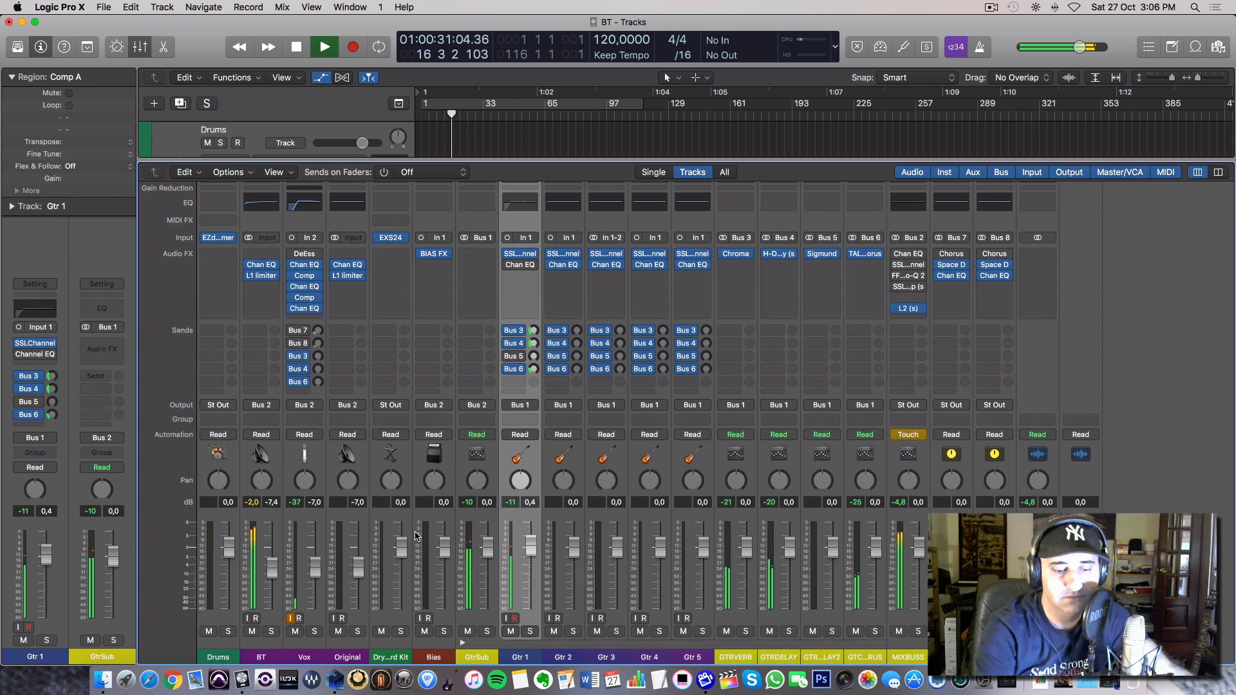
Hide the inspector, view the BT and Gtr 1 tracks without the mixer during playback, and show the mixer again.
key("i")
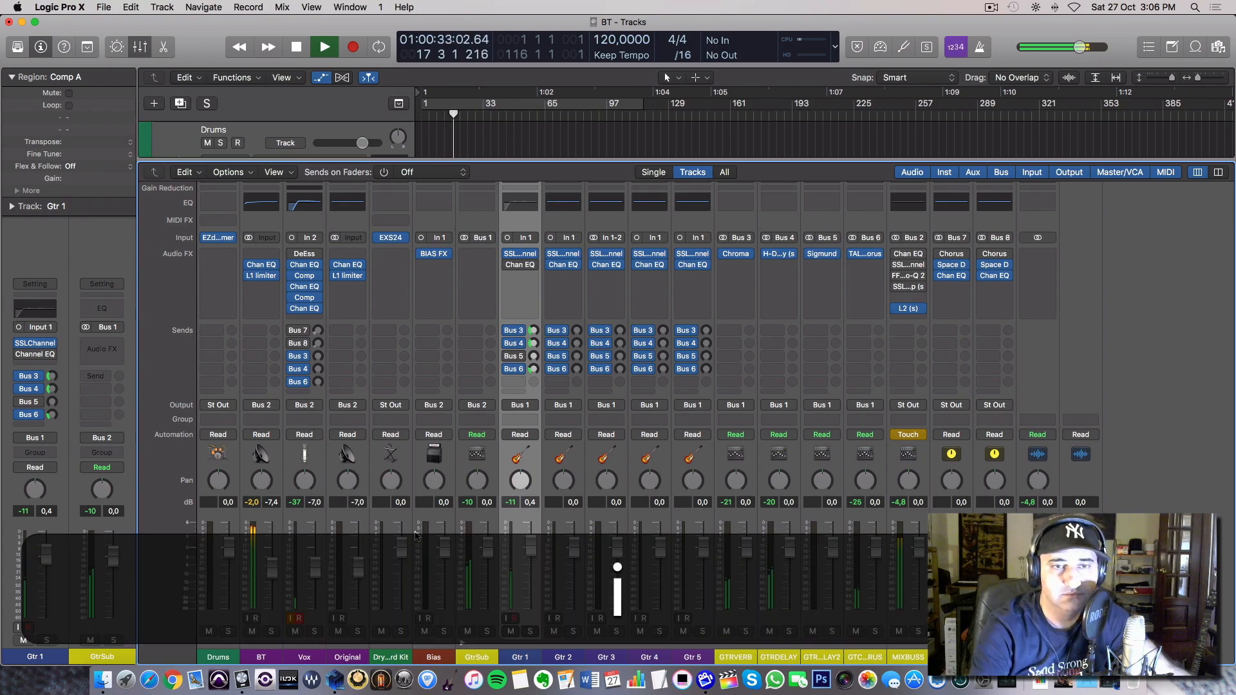
key("x")
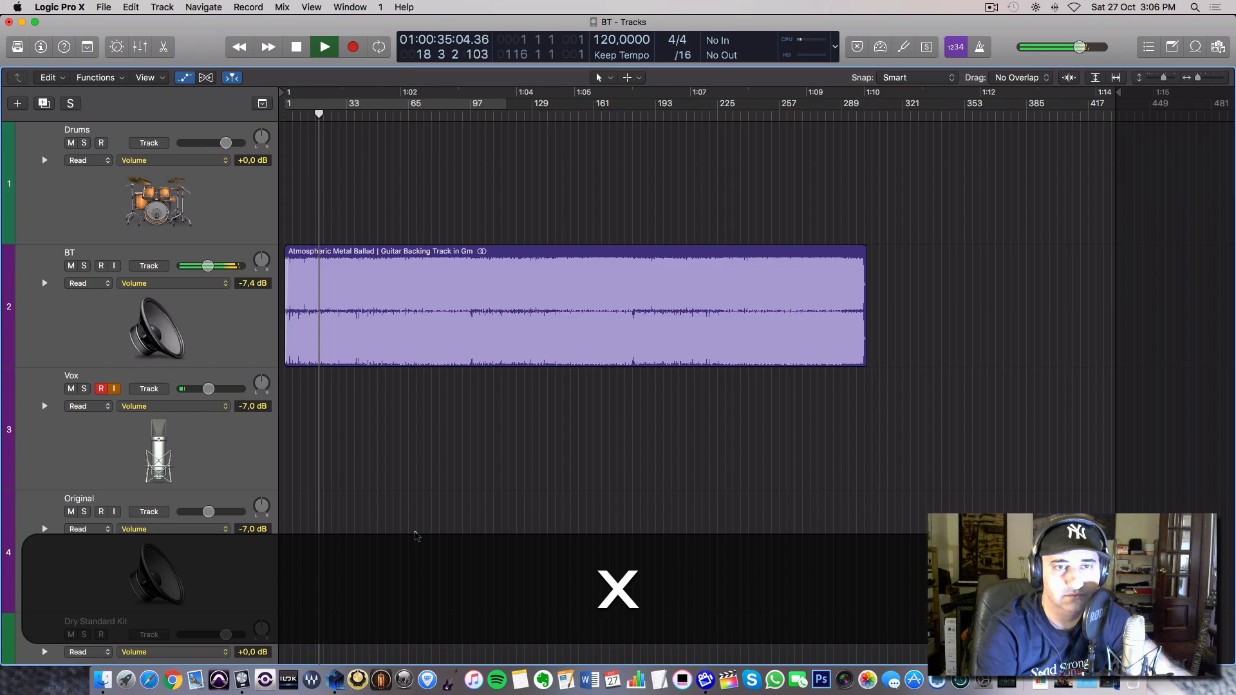
scroll(415, 536, "down", 3)
scroll(415, 536, "down", 6)
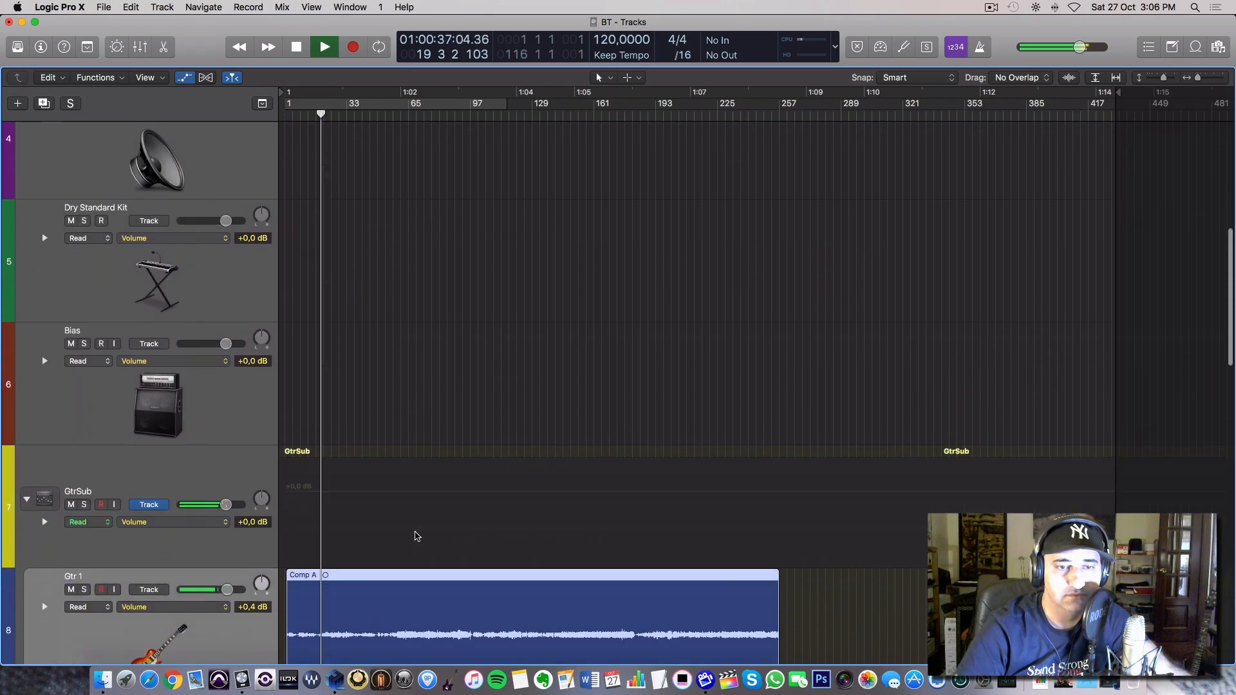
key("x")
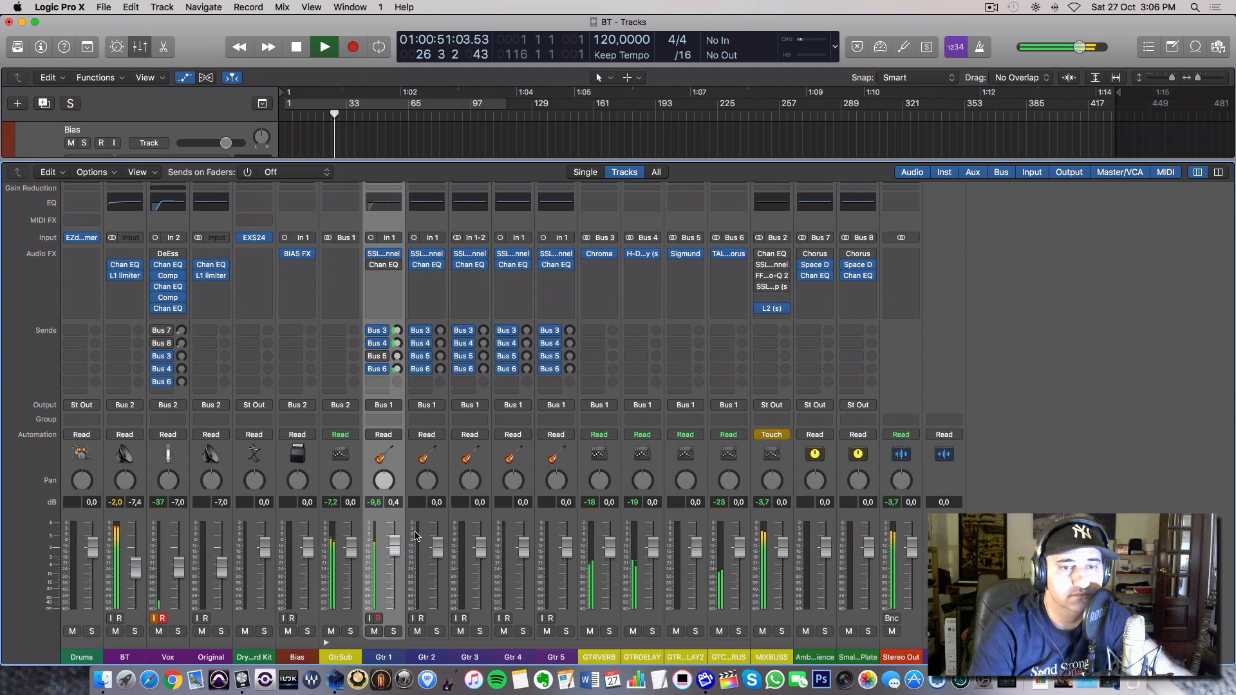
Stop playback, inspect the L1 limiter on the BT channel, and close its window.
key("space")
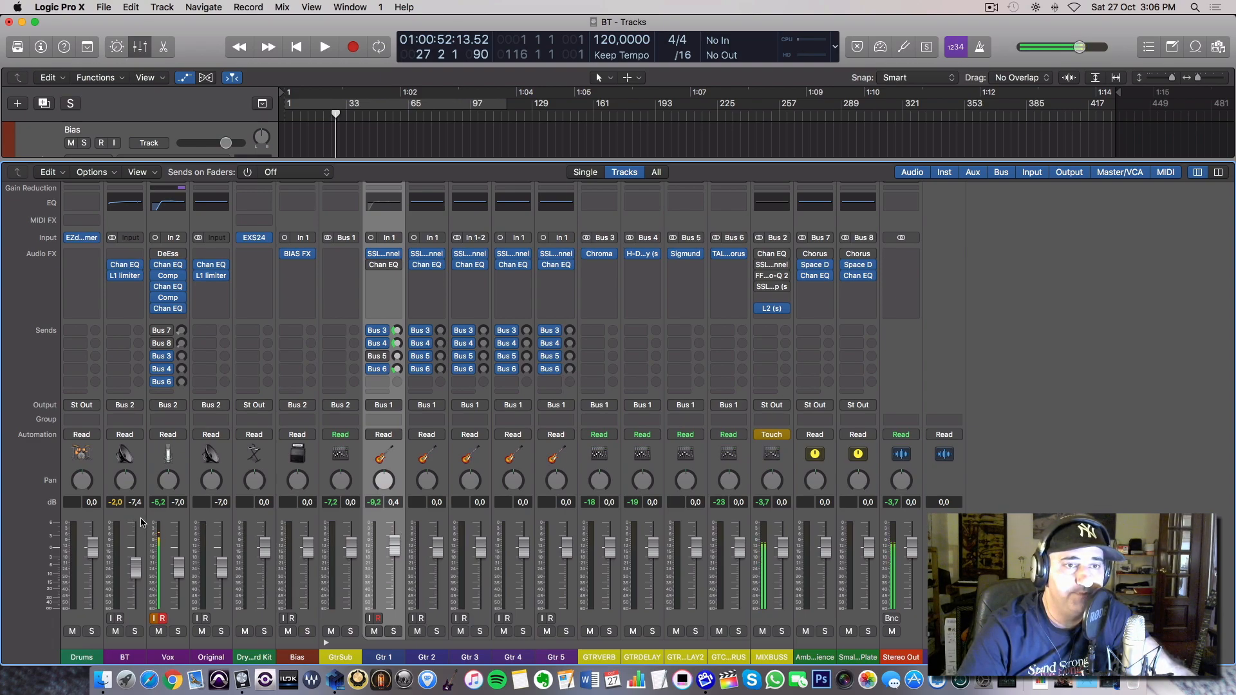
left_click(124, 276)
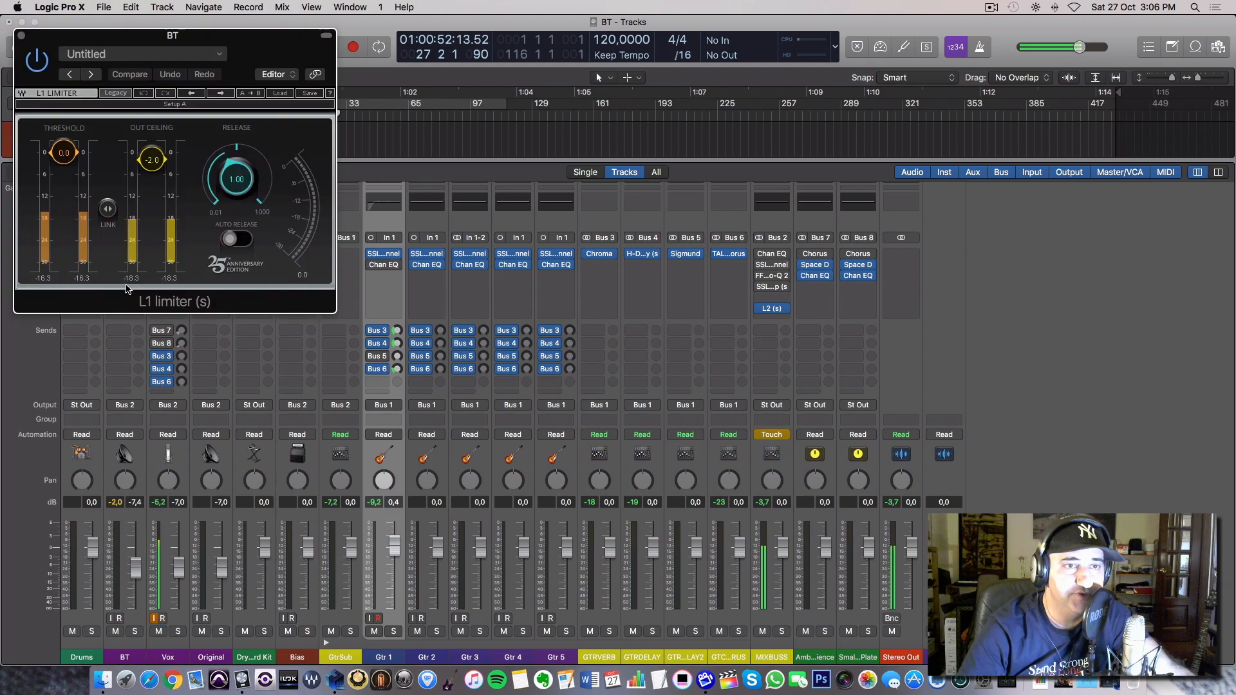
left_click(22, 40)
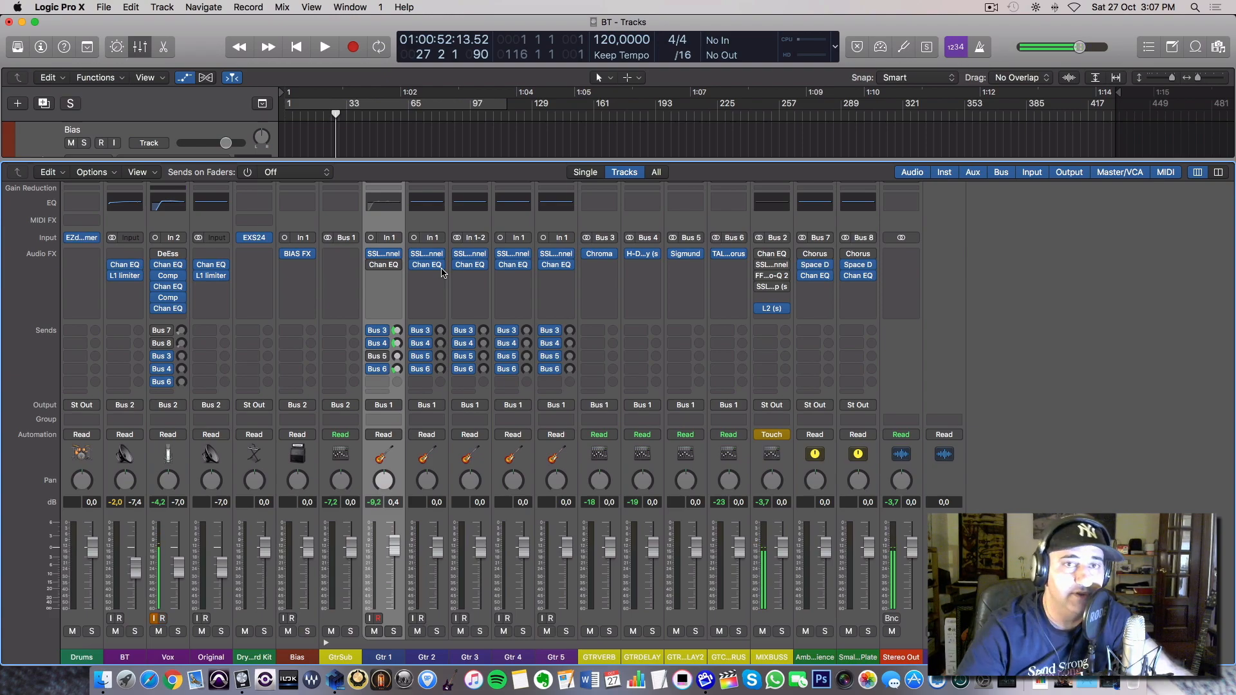
Enlarge the mixer slightly to reveal the Setting row, and switch Sends on Faders to GTRVERB and back off.
left_click_drag(482, 162, 484, 105)
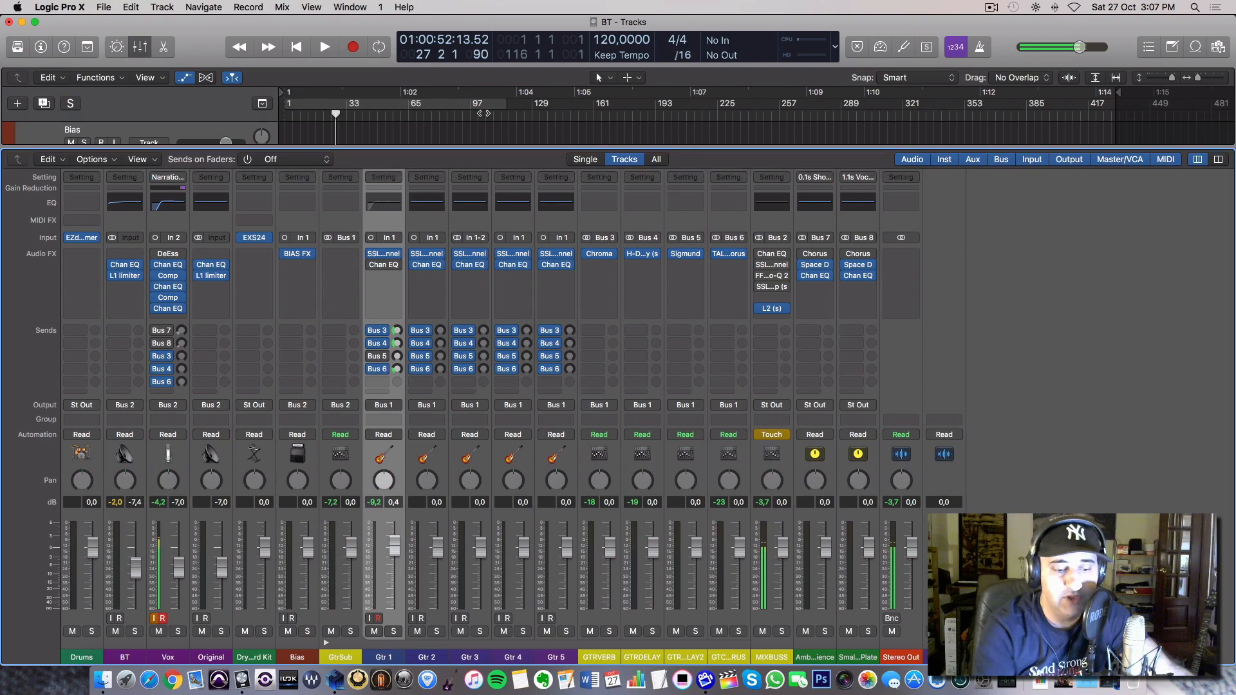
key("shift+b")
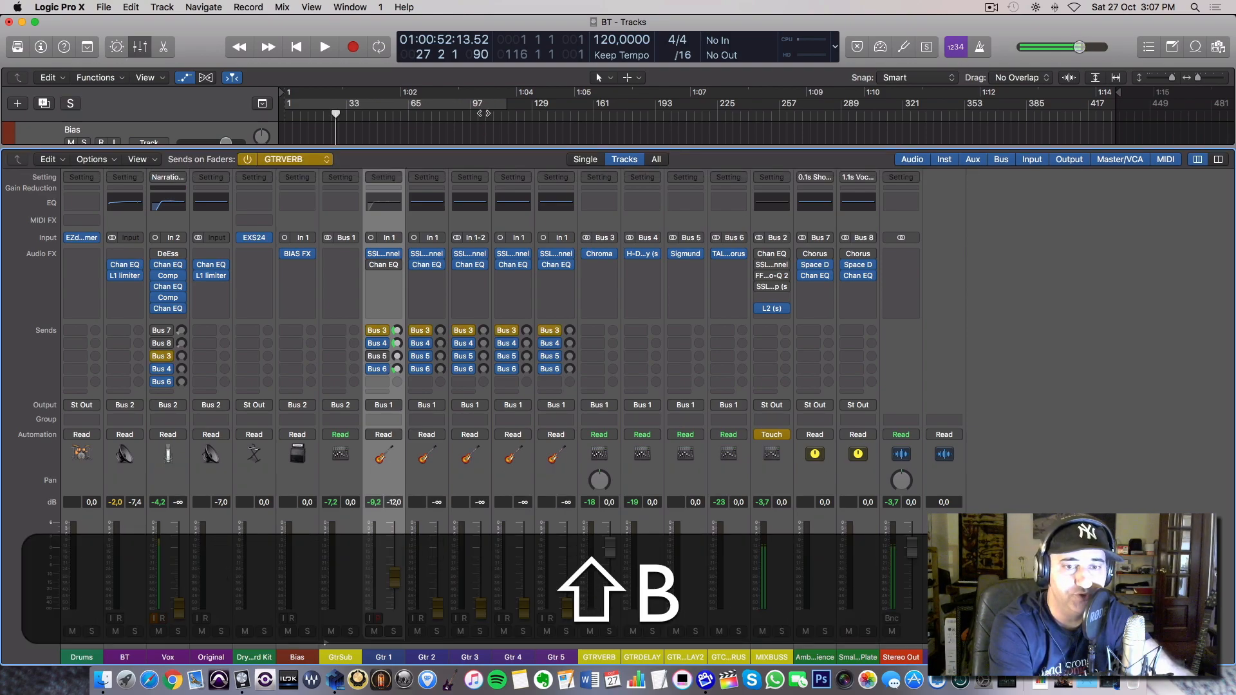
key("shift+b")
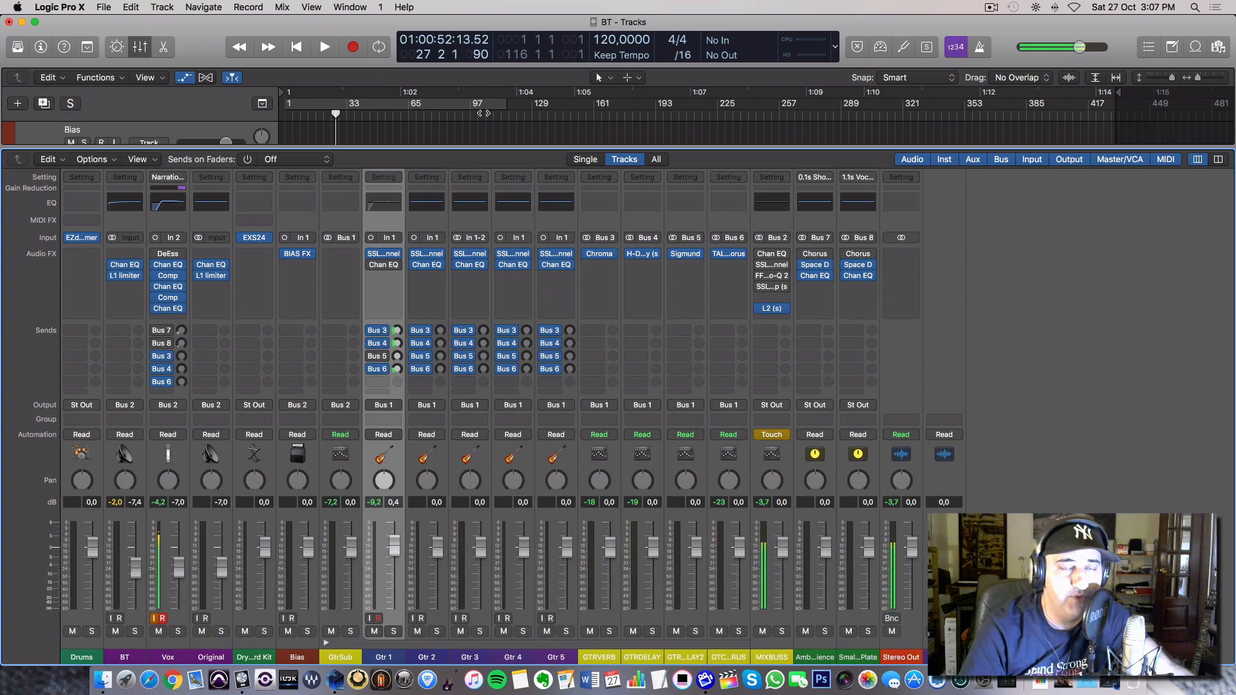